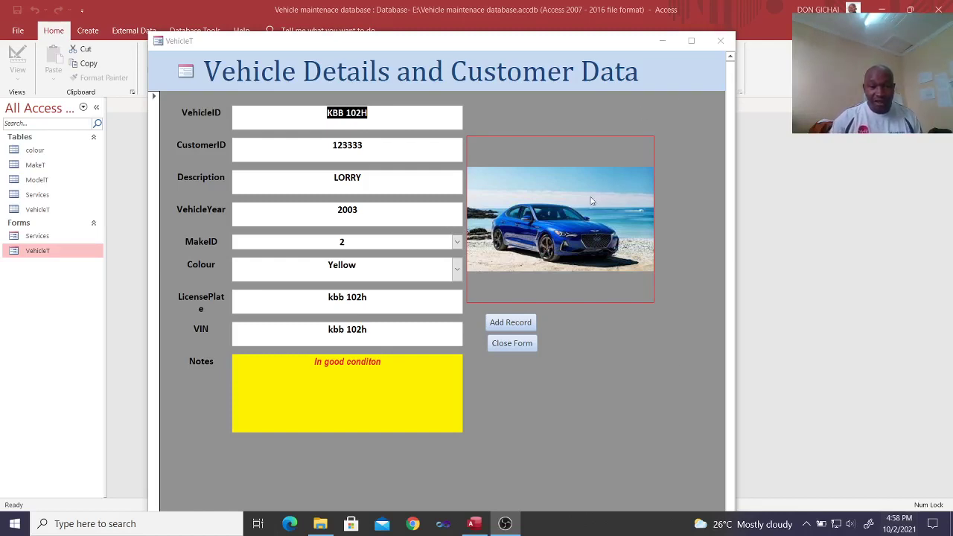
Step: Close the vehicle details form and open the Services form from the navigation pane
{"action": "left_click", "coordinate": [512, 343]}
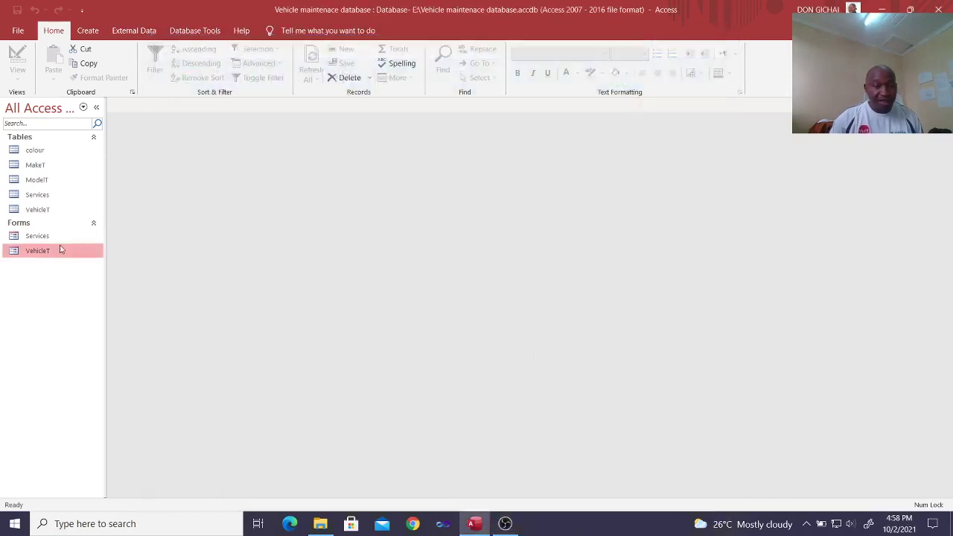
{"action": "double_click", "coordinate": [62, 251]}
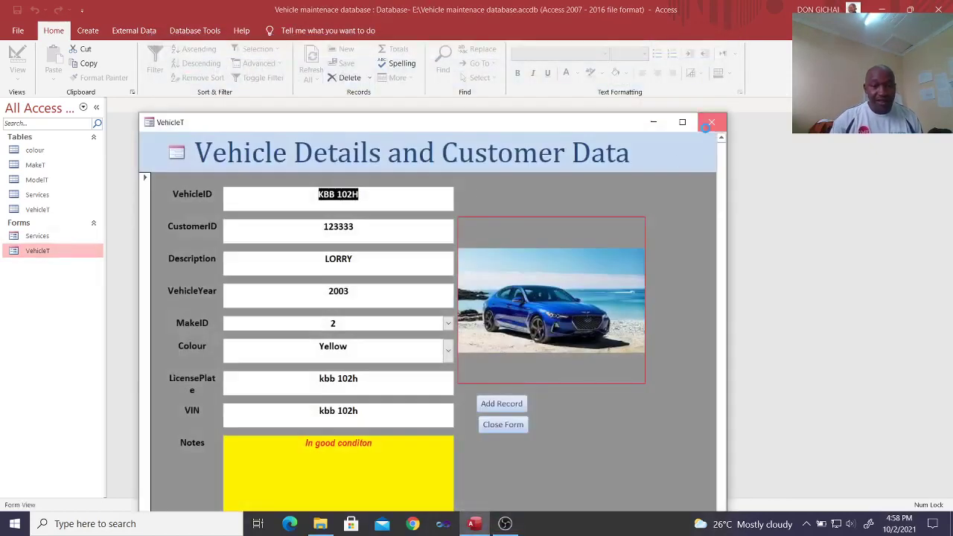
{"action": "left_click", "coordinate": [710, 121]}
{"action": "left_click", "coordinate": [42, 237]}
{"action": "double_click", "coordinate": [42, 237]}
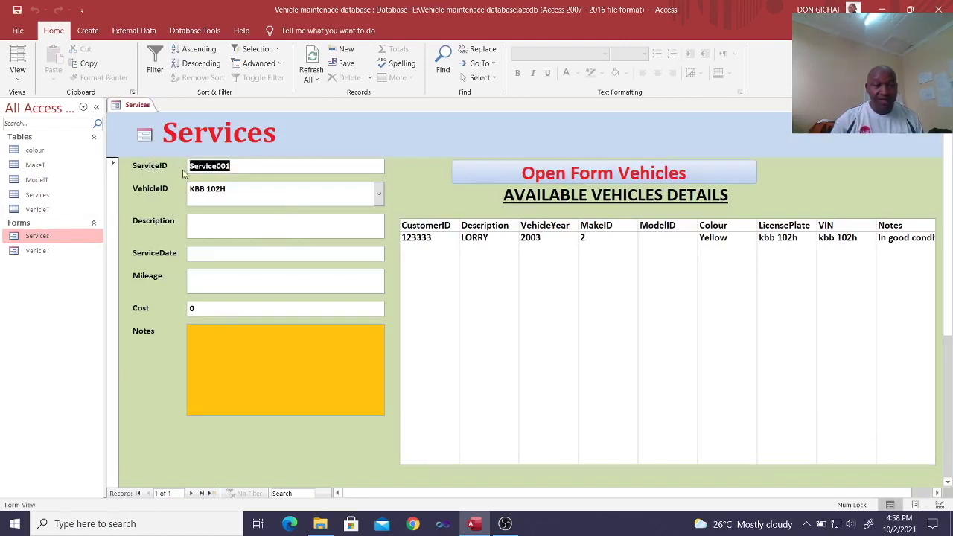
Step: Keep KBB 102H as the service's vehicle and open the vehicle details form over Services
{"action": "left_click", "coordinate": [378, 193]}
{"action": "left_click", "coordinate": [348, 190]}
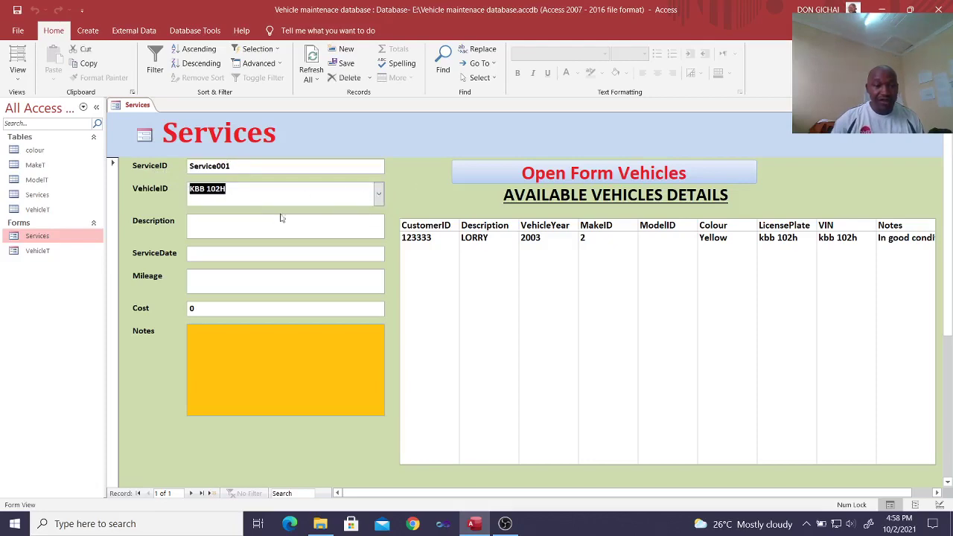
{"action": "double_click", "coordinate": [43, 252]}
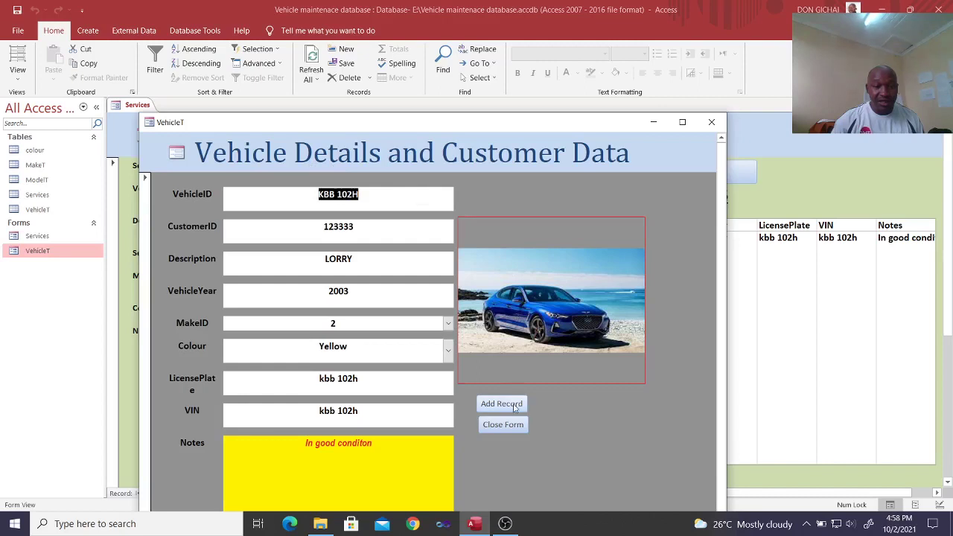
{"action": "left_click", "coordinate": [514, 405]}
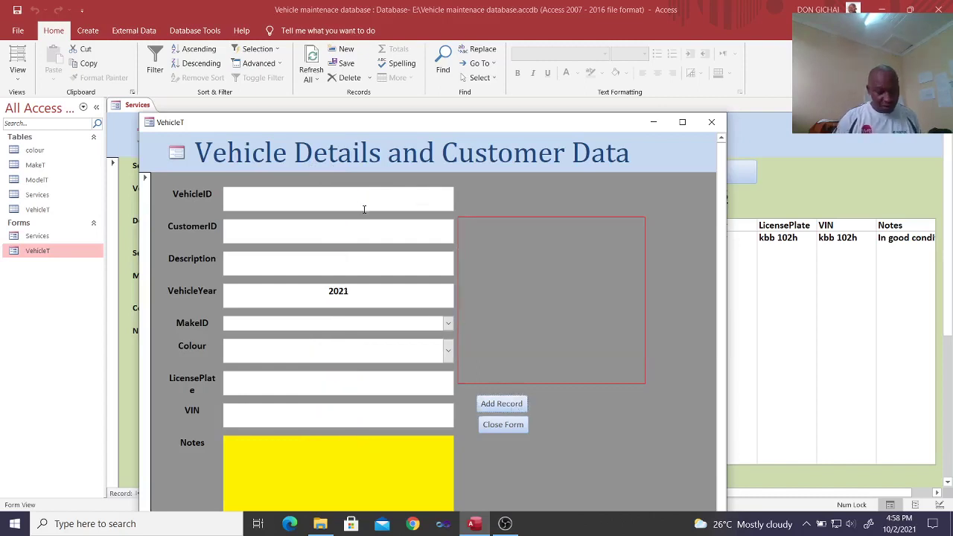
{"action": "type", "text": "KCC"}
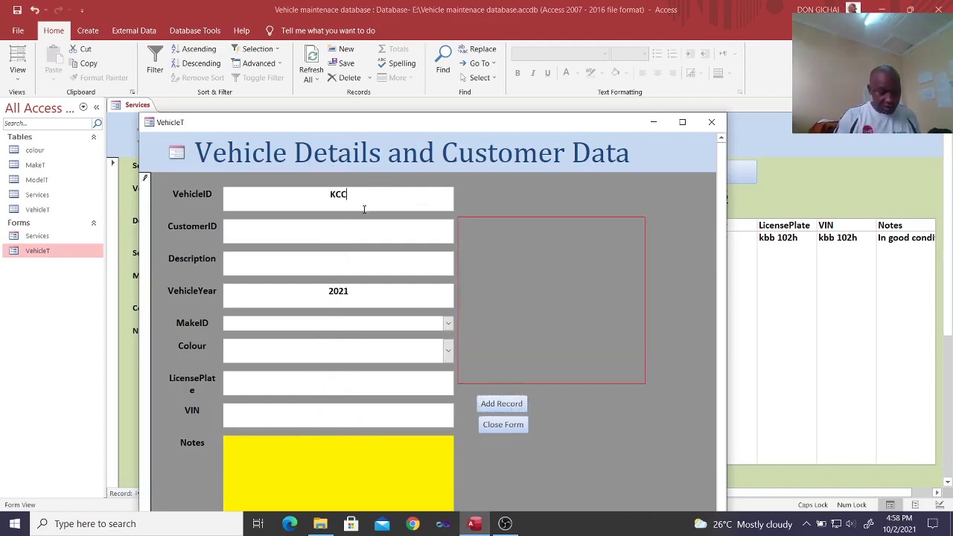
{"action": "type", "text": "456"}
{"action": "key", "text": "Caps_Lock"}
{"action": "type", "text": "P"}
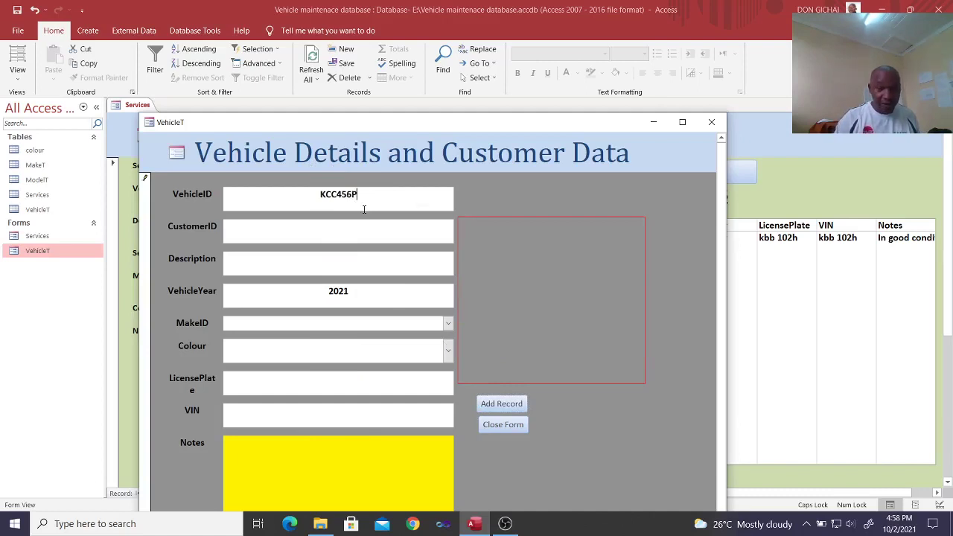
{"action": "left_click", "coordinate": [313, 239]}
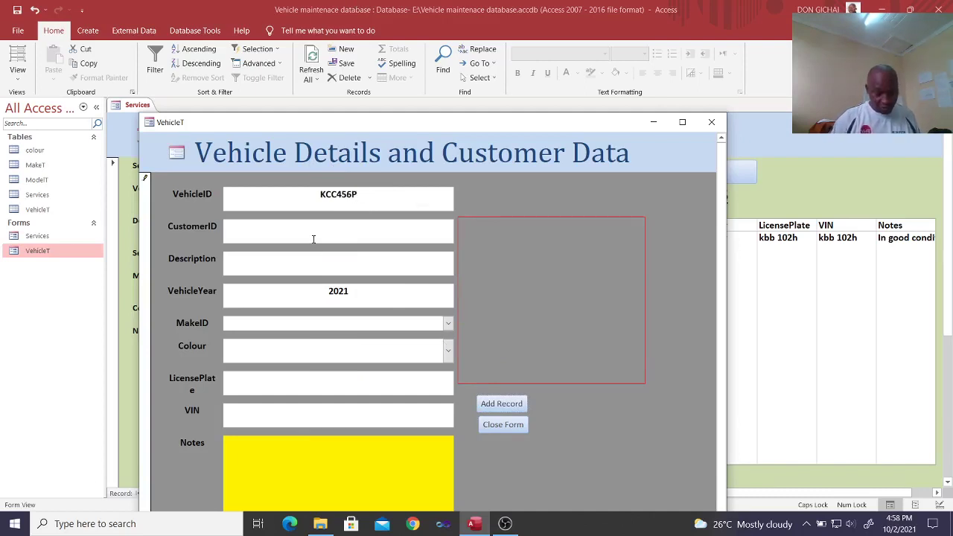
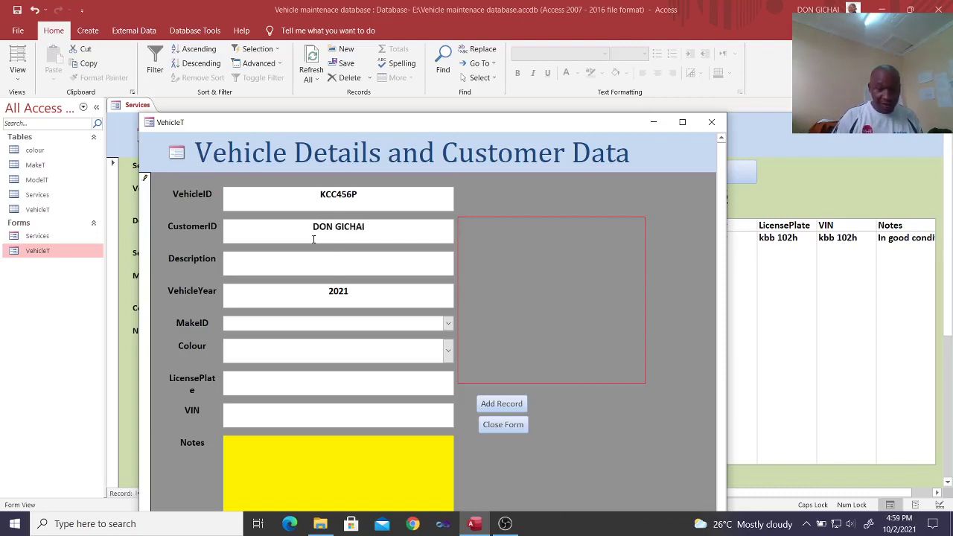
{"action": "type", "text": "PERSONAL CAR"}
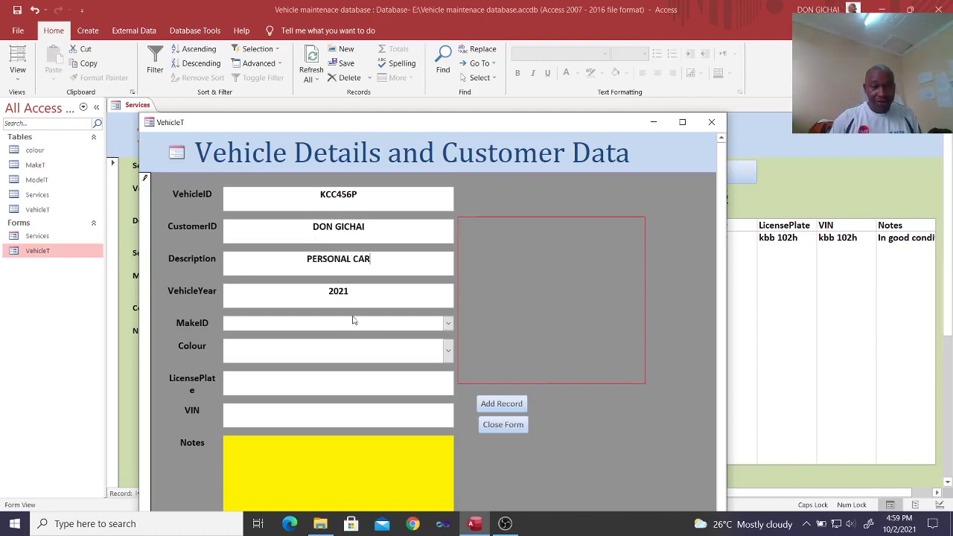
Step: Set the new vehicle's make to Jeep and its colour to Orange
{"action": "left_click", "coordinate": [447, 322]}
{"action": "left_click", "coordinate": [344, 350]}
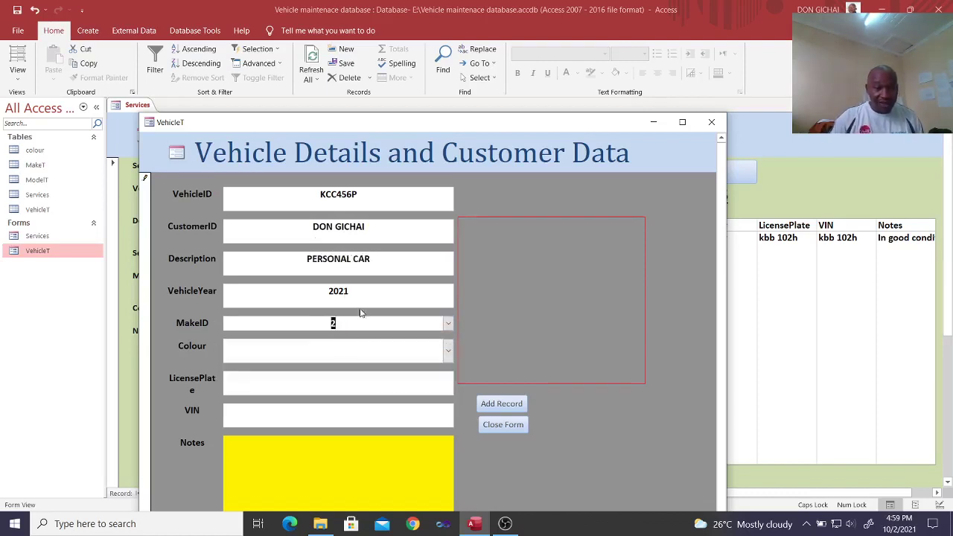
{"action": "left_click", "coordinate": [447, 322]}
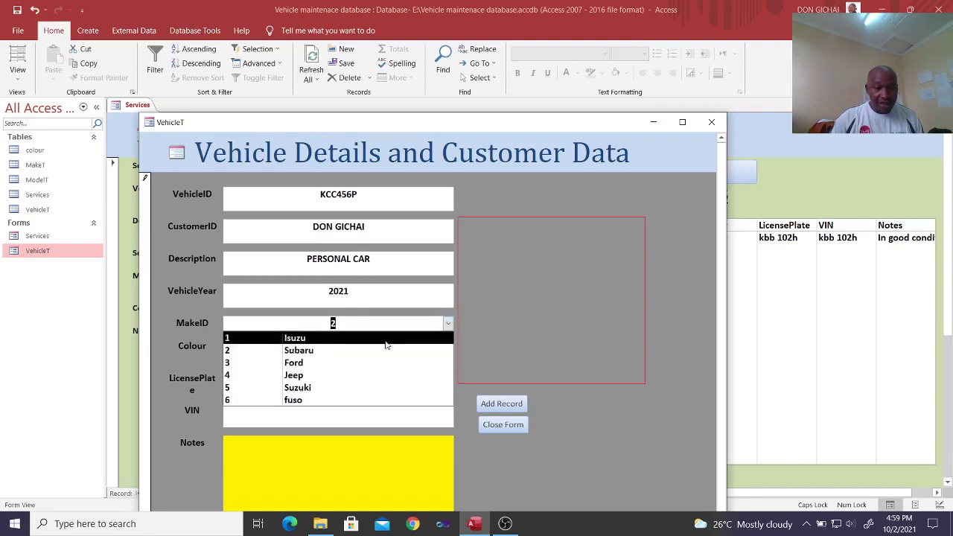
{"action": "left_click", "coordinate": [341, 375]}
{"action": "left_click", "coordinate": [444, 355]}
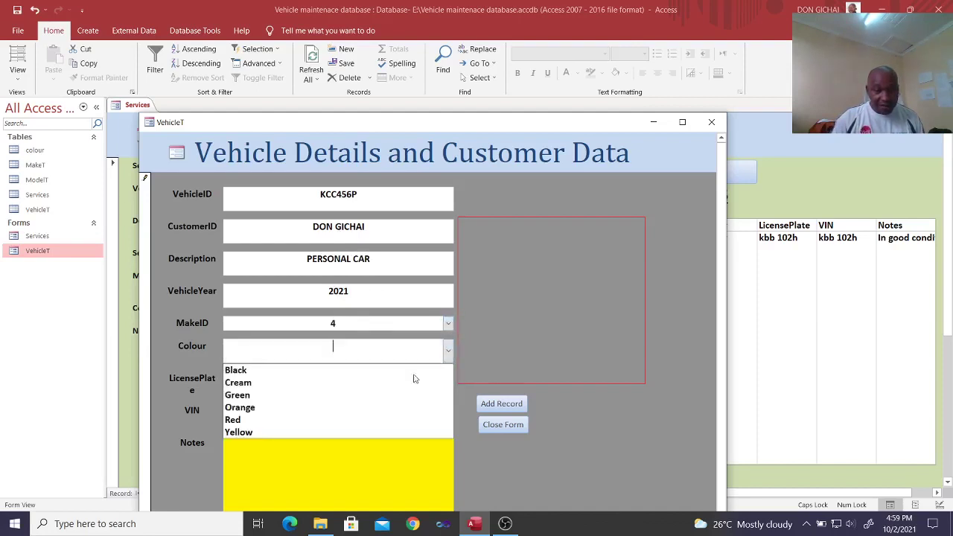
{"action": "left_click", "coordinate": [339, 409]}
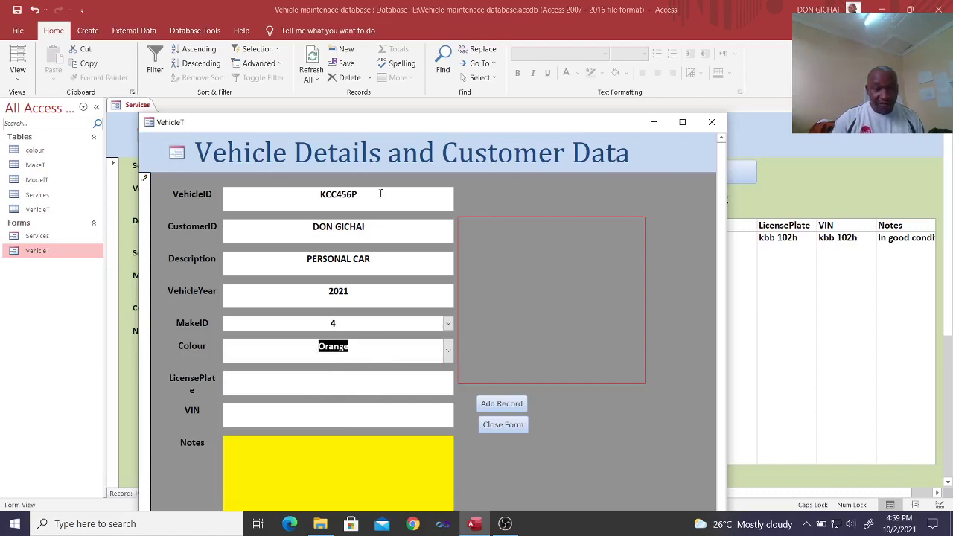
{"action": "left_click", "coordinate": [228, 206]}
{"action": "key", "text": "ctrl+c"}
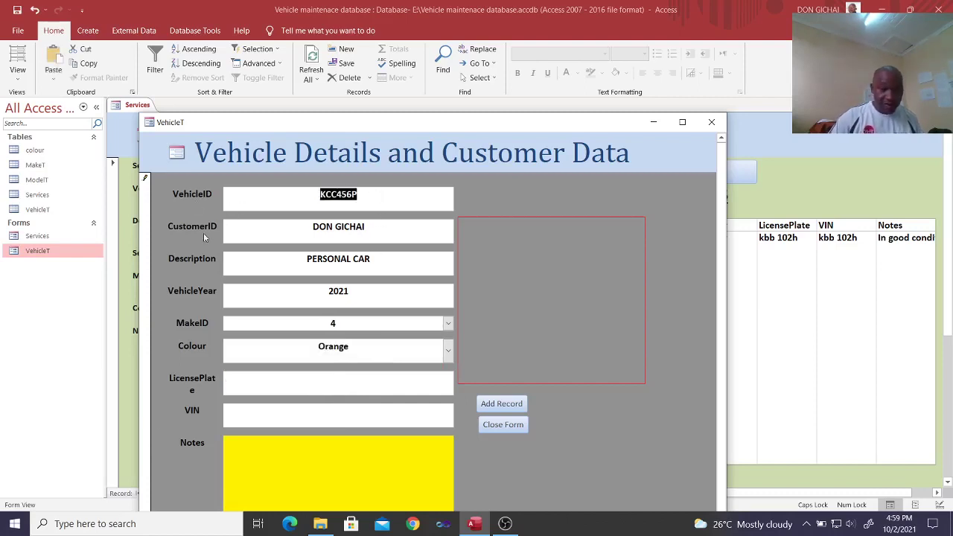
{"action": "left_click", "coordinate": [289, 385]}
{"action": "key", "text": "ctrl+v"}
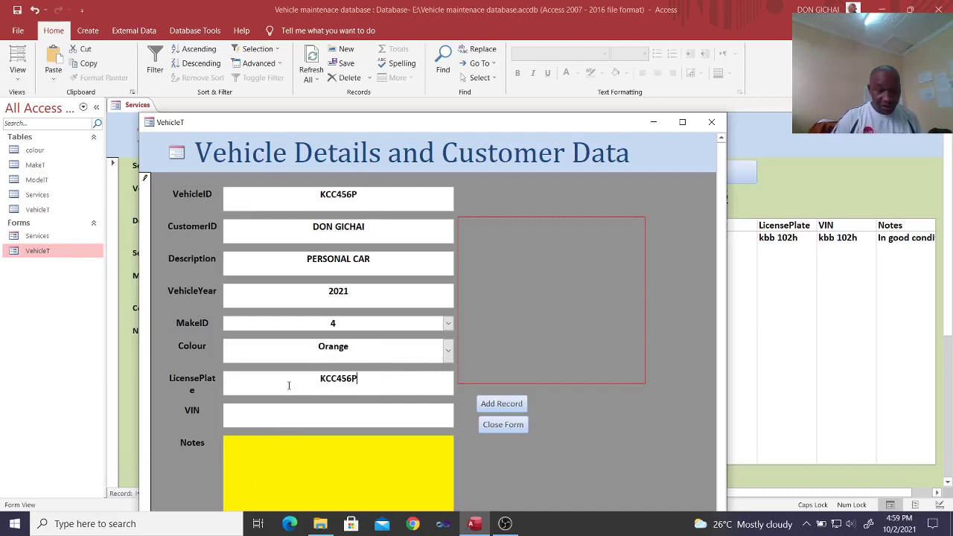
{"action": "key", "text": "ctrl+v"}
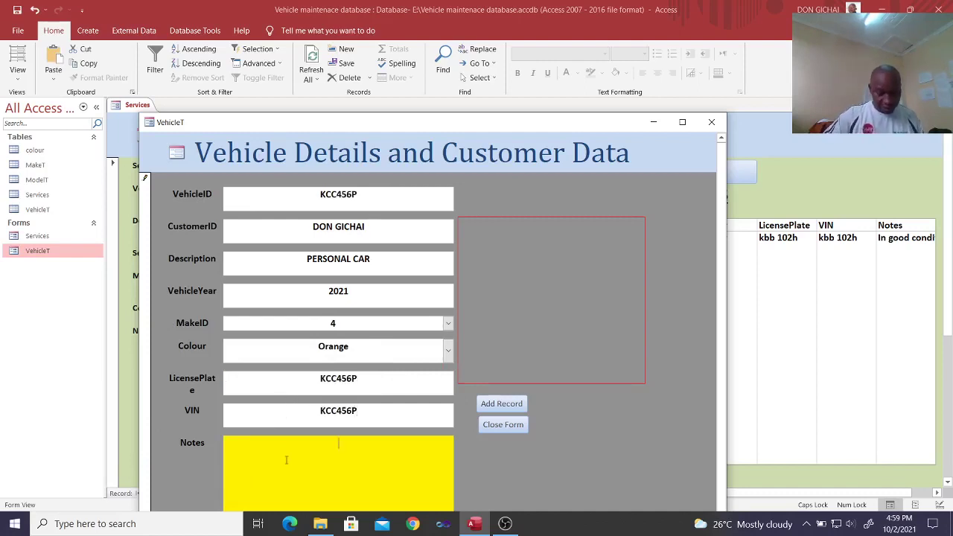
{"action": "type", "text": "In g"}
{"action": "key", "text": "BackSpace"}
{"action": "key", "text": "BackSpace"}
{"action": "key", "text": "BackSpace"}
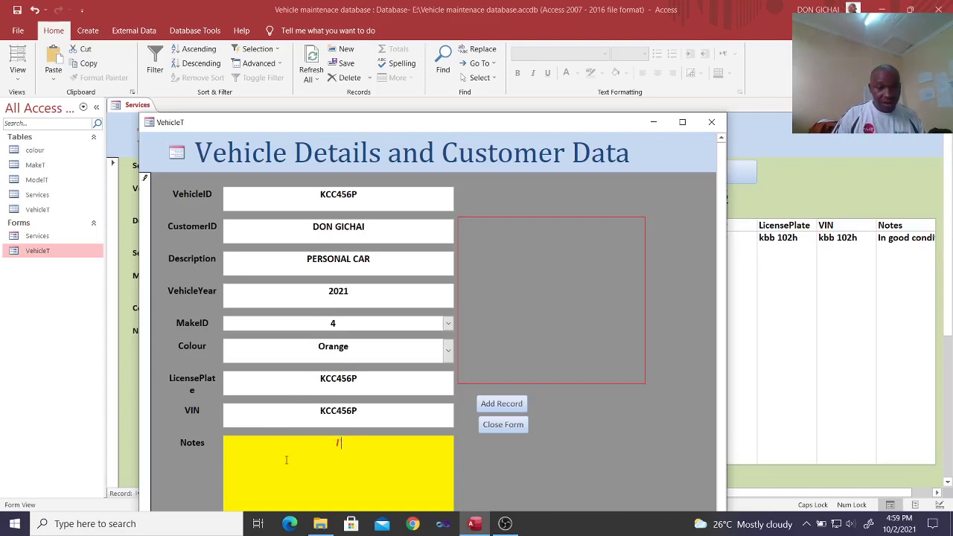
{"action": "type", "text": "have taken the "}
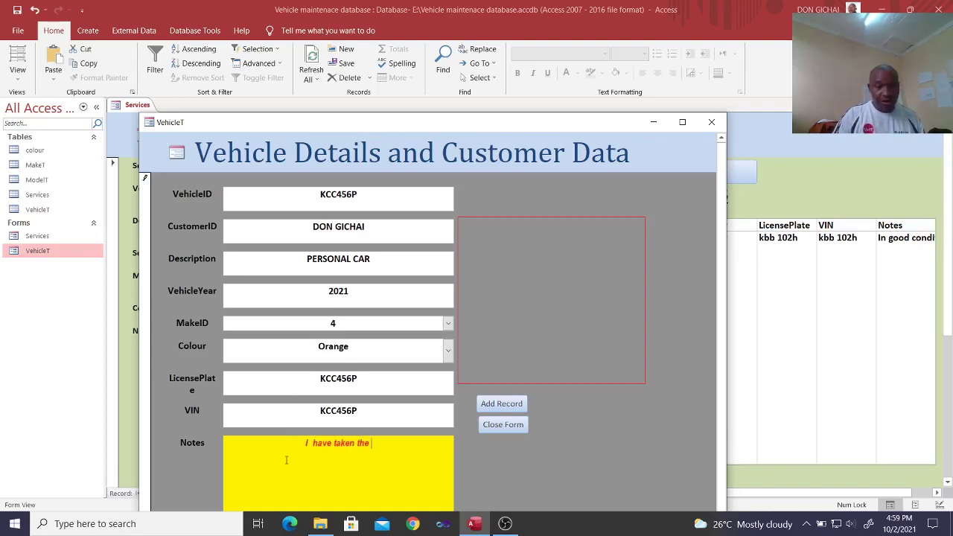
{"action": "type", "text": "car for "}
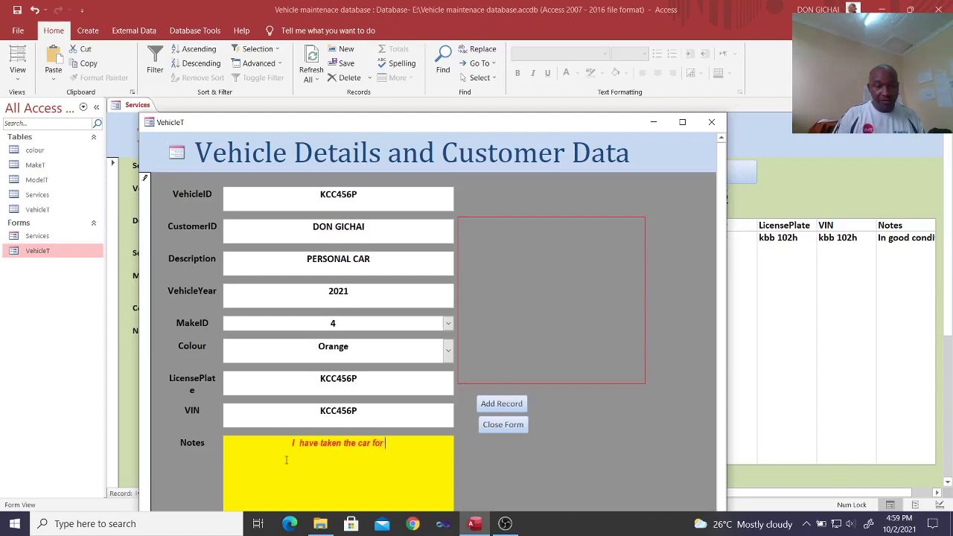
{"action": "type", "text": "brak"}
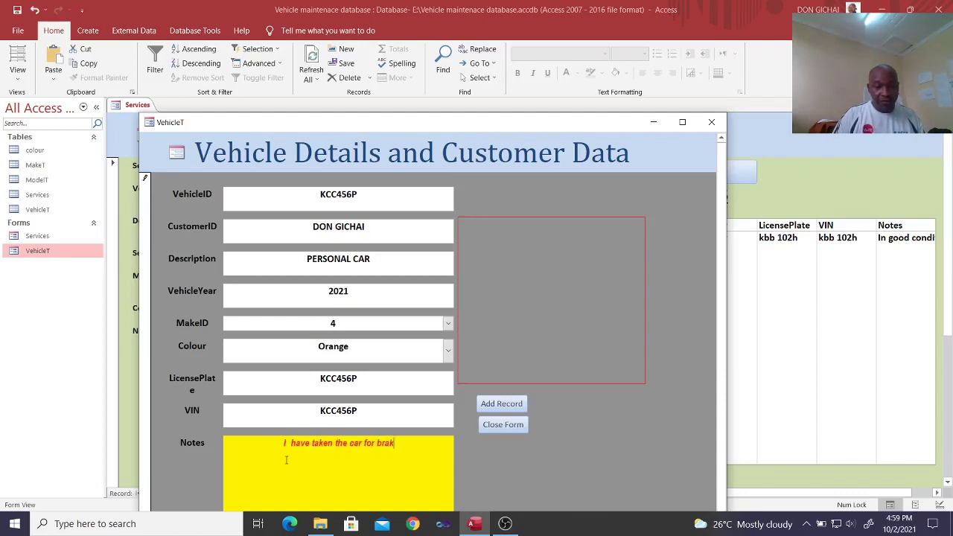
{"action": "type", "text": "e lining"}
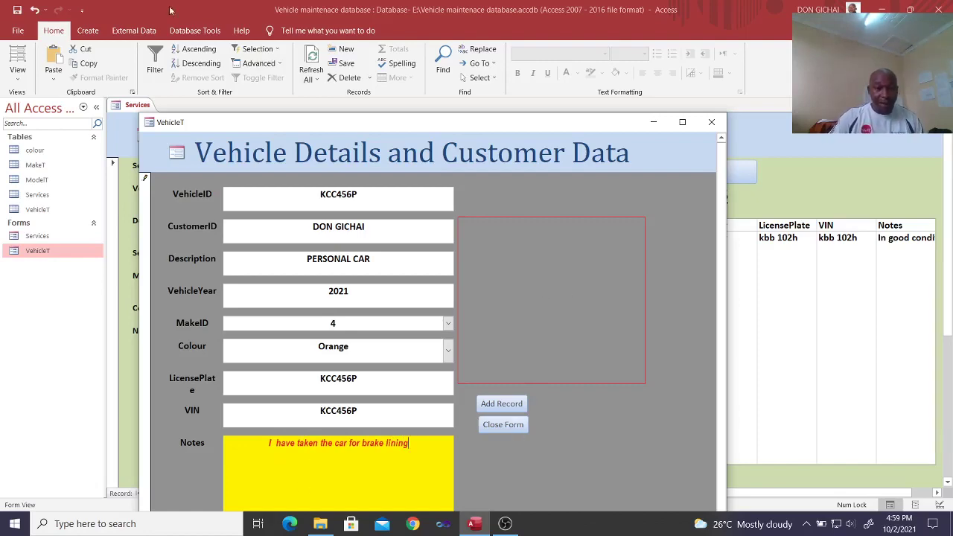
{"action": "left_click", "coordinate": [711, 121]}
Step: Refresh the Services form, try vehicle KCC456P, then switch back to KBB 102H
{"action": "left_click", "coordinate": [306, 73]}
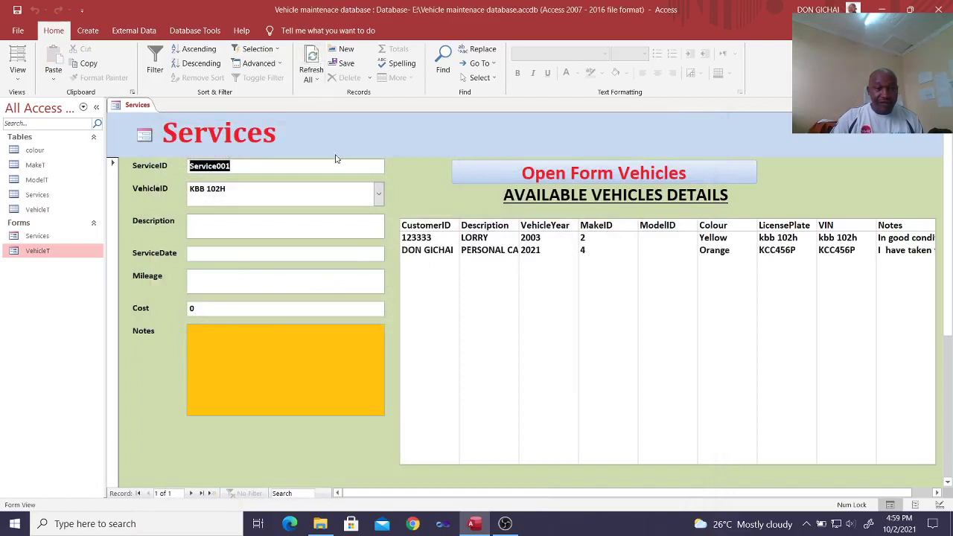
{"action": "left_click", "coordinate": [378, 194]}
{"action": "left_click", "coordinate": [232, 224]}
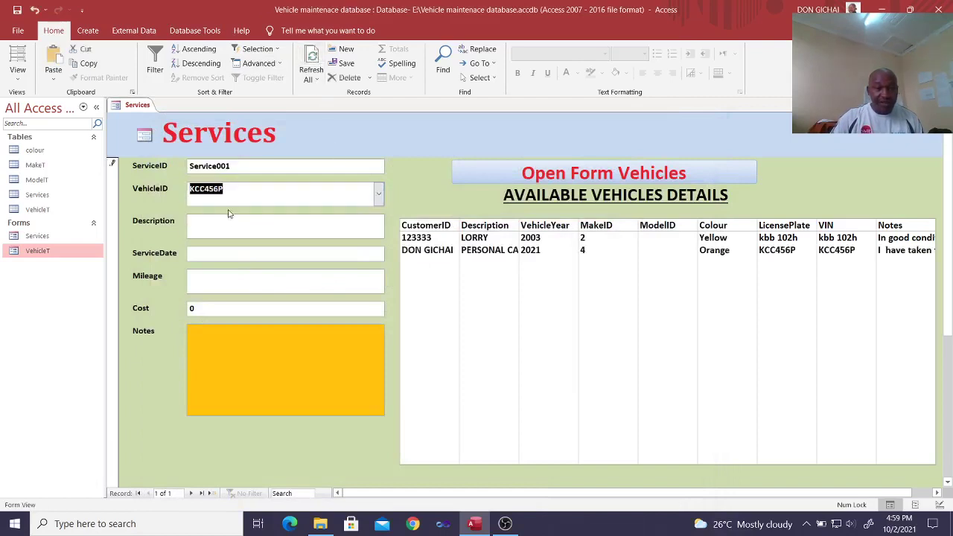
{"action": "left_click", "coordinate": [378, 194]}
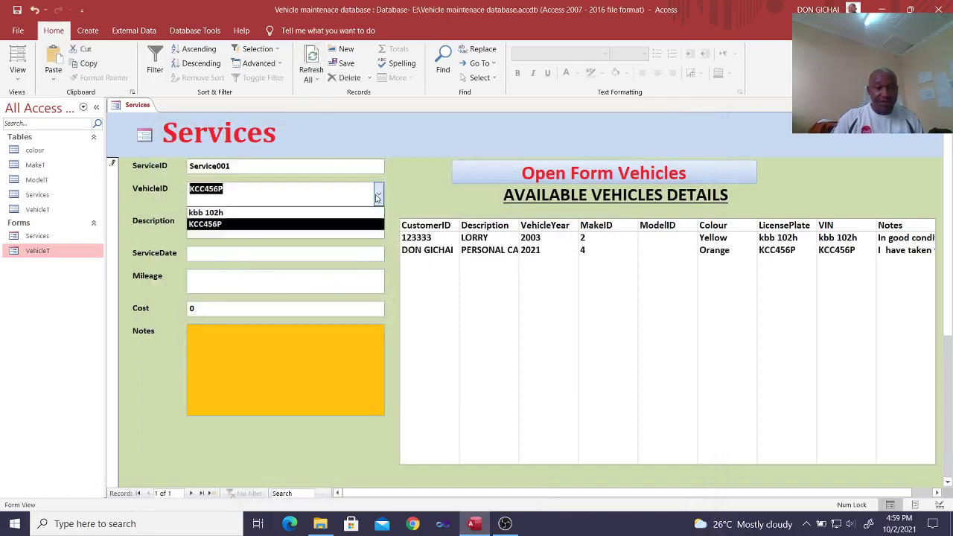
{"action": "left_click", "coordinate": [252, 222]}
{"action": "left_click", "coordinate": [378, 194]}
{"action": "left_click", "coordinate": [281, 215]}
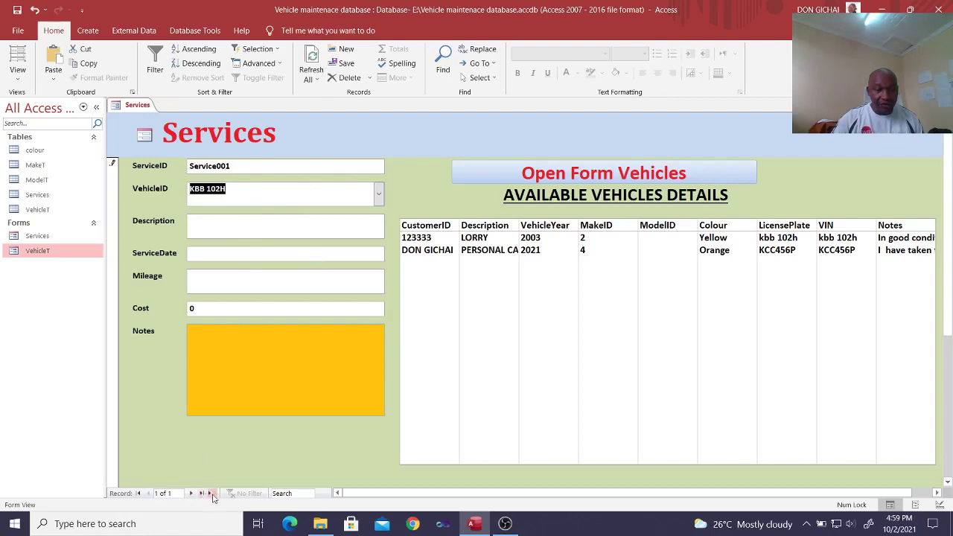
{"action": "left_click", "coordinate": [211, 492]}
{"action": "left_click", "coordinate": [378, 193]}
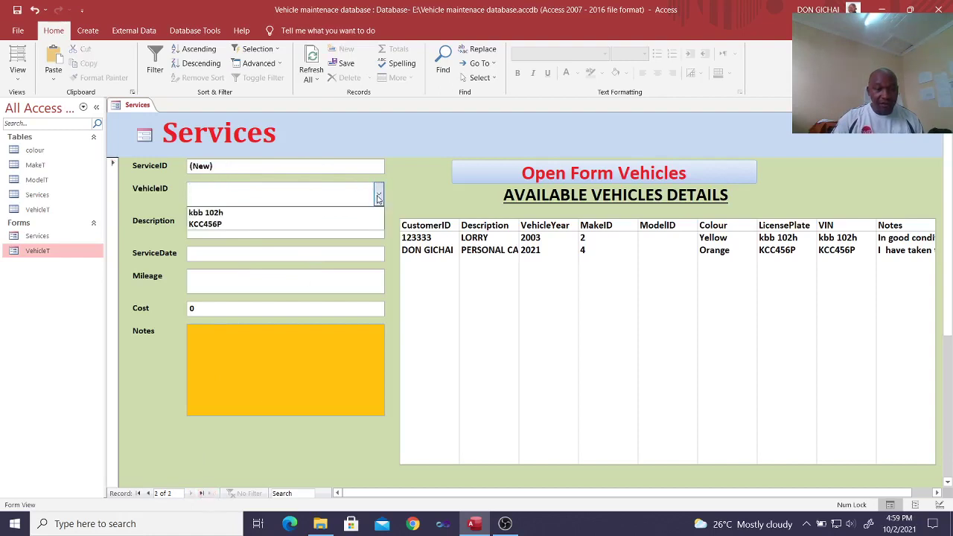
{"action": "left_click", "coordinate": [285, 222]}
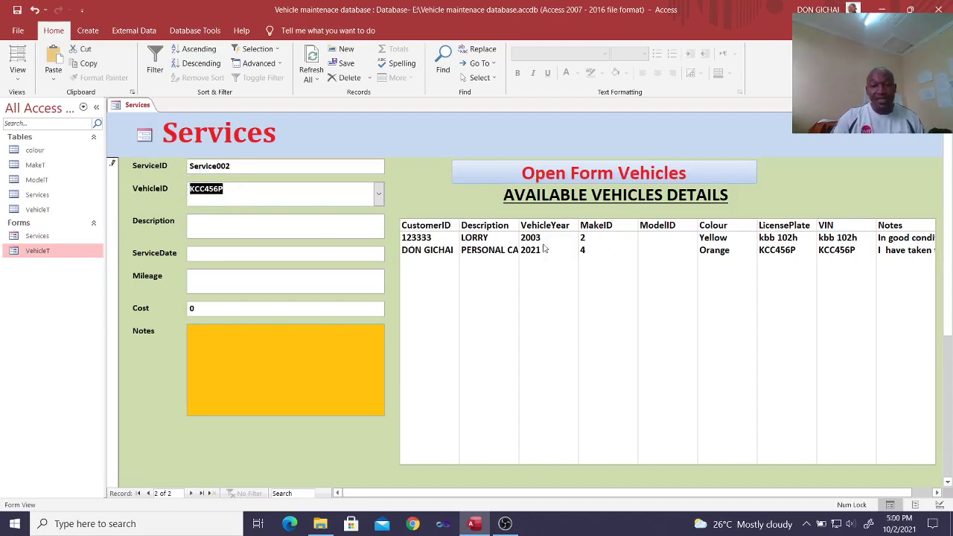
{"action": "left_click_drag", "start_coordinate": [607, 496], "coordinate": [631, 496]}
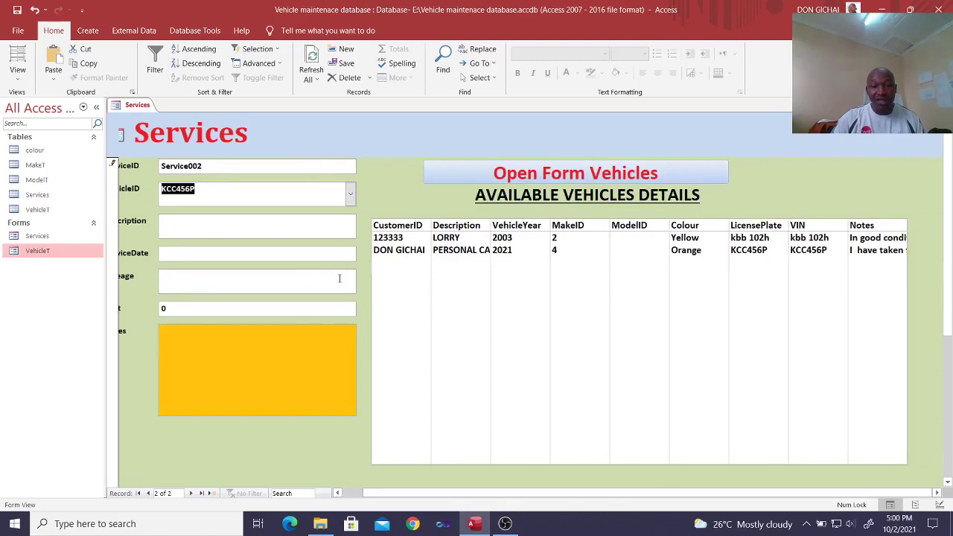
Step: Open the vehicle details form, move it aside, then close it and the Services form
{"action": "left_click", "coordinate": [547, 183]}
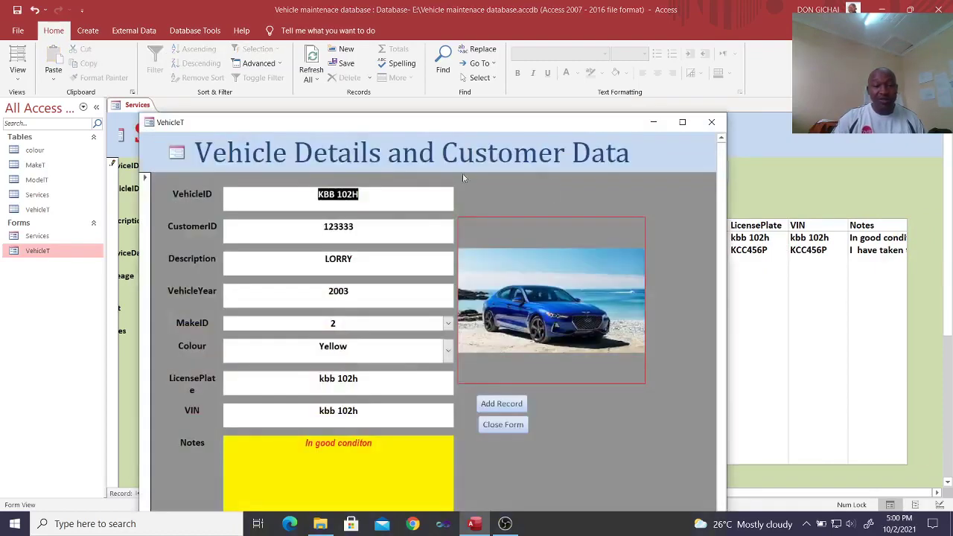
{"action": "left_click_drag", "start_coordinate": [257, 123], "coordinate": [484, 142]}
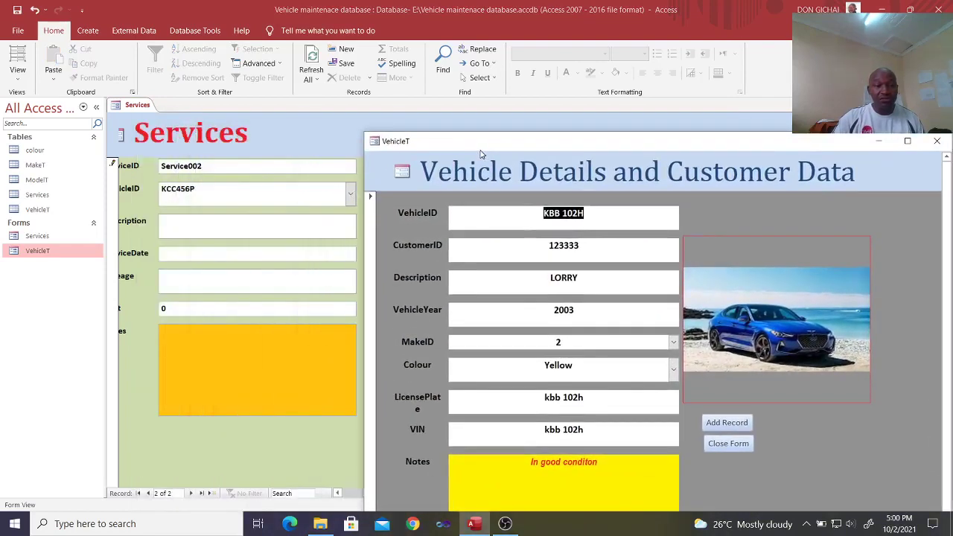
{"action": "left_click", "coordinate": [743, 444]}
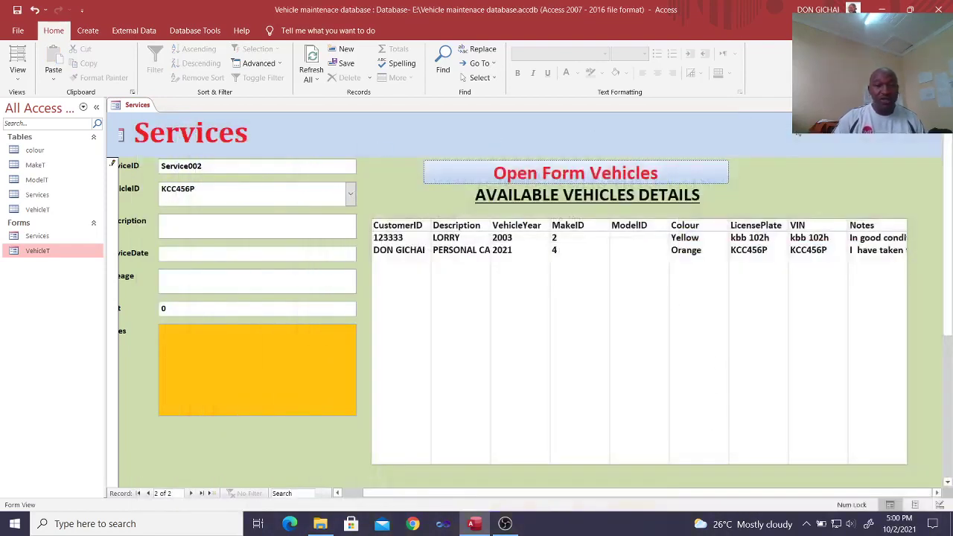
{"action": "left_click", "coordinate": [576, 172]}
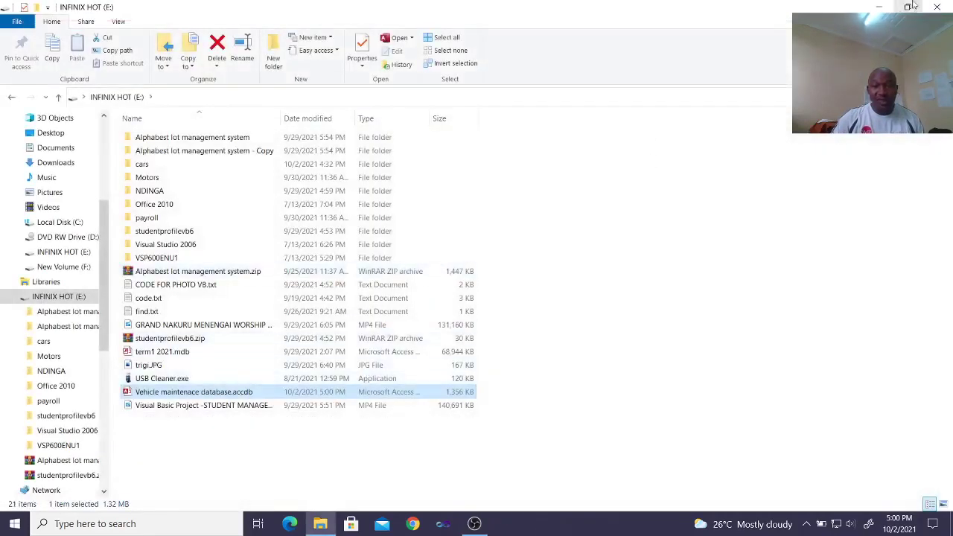
Step: Create a new desktop Access database named 'vehicle maintanicance pro' and open it
{"action": "left_click", "coordinate": [909, 6]}
{"action": "left_click", "coordinate": [751, 73]}
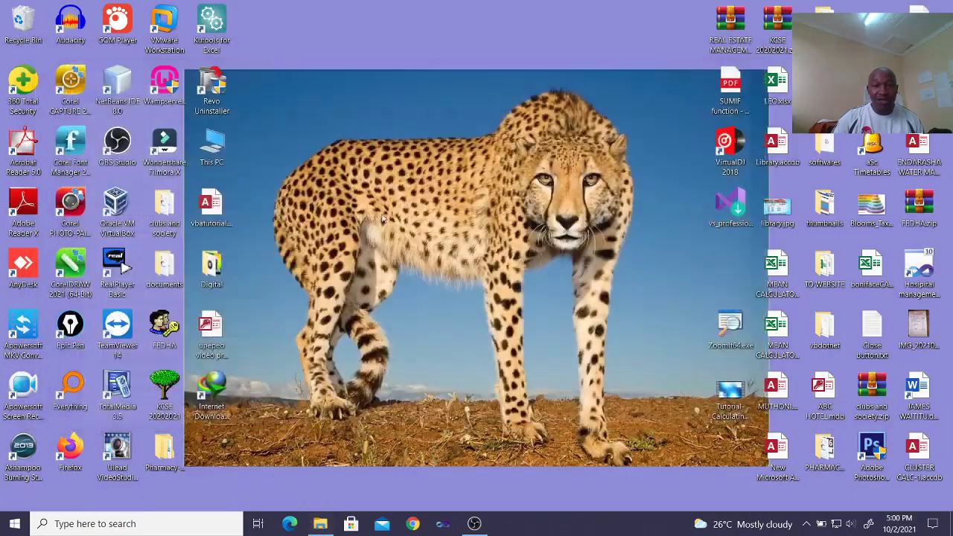
{"action": "right_click", "coordinate": [381, 154]}
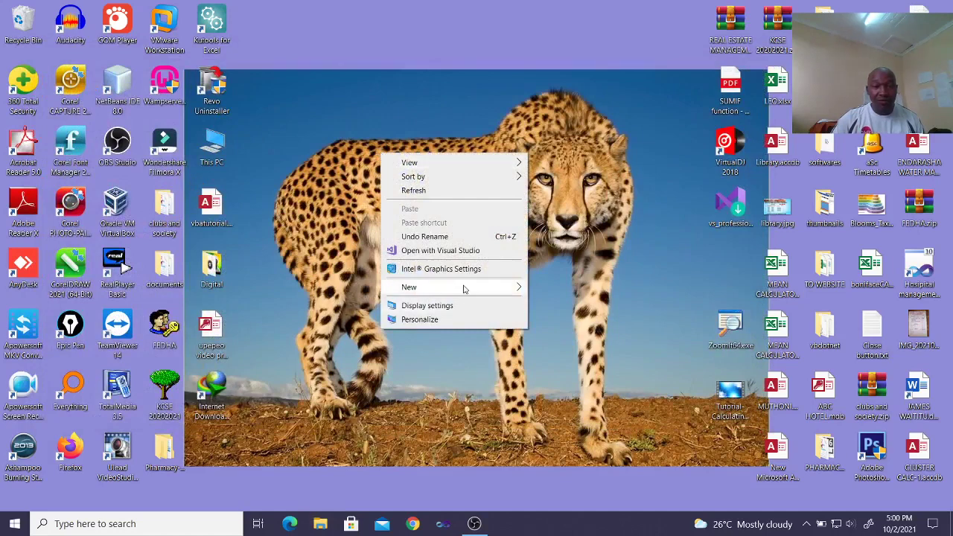
{"action": "mouse_move", "coordinate": [464, 289]}
{"action": "left_click", "coordinate": [588, 321]}
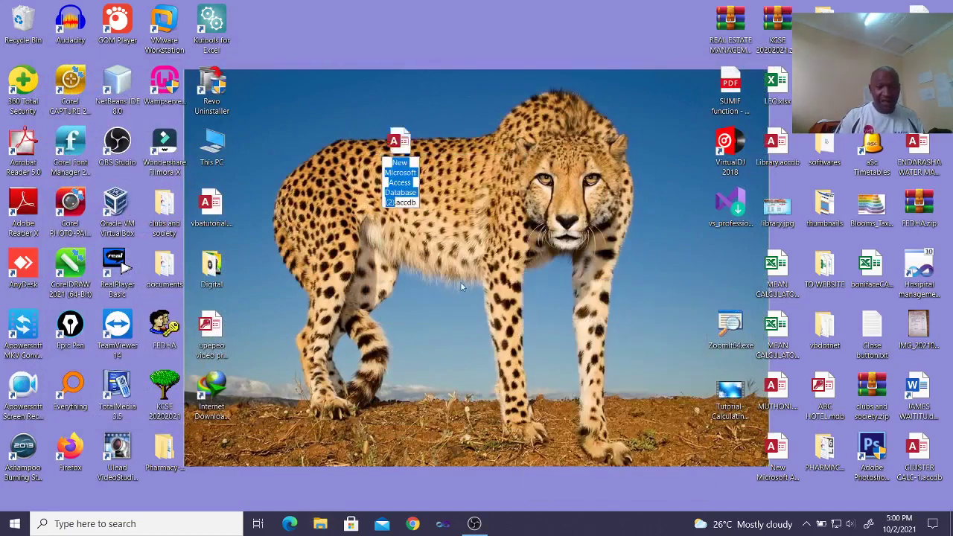
{"action": "type", "text": "v"}
{"action": "type", "text": "ehicle"}
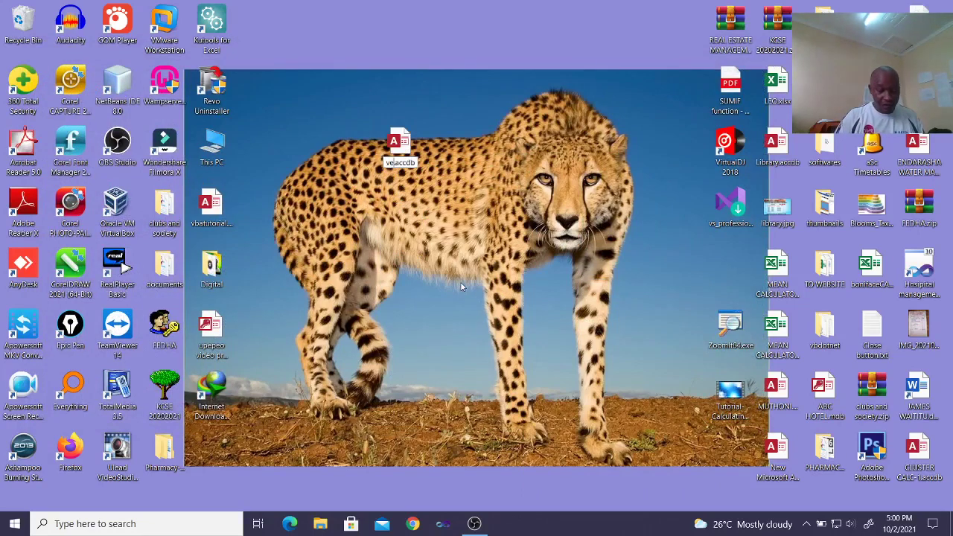
{"action": "type", "text": " main"}
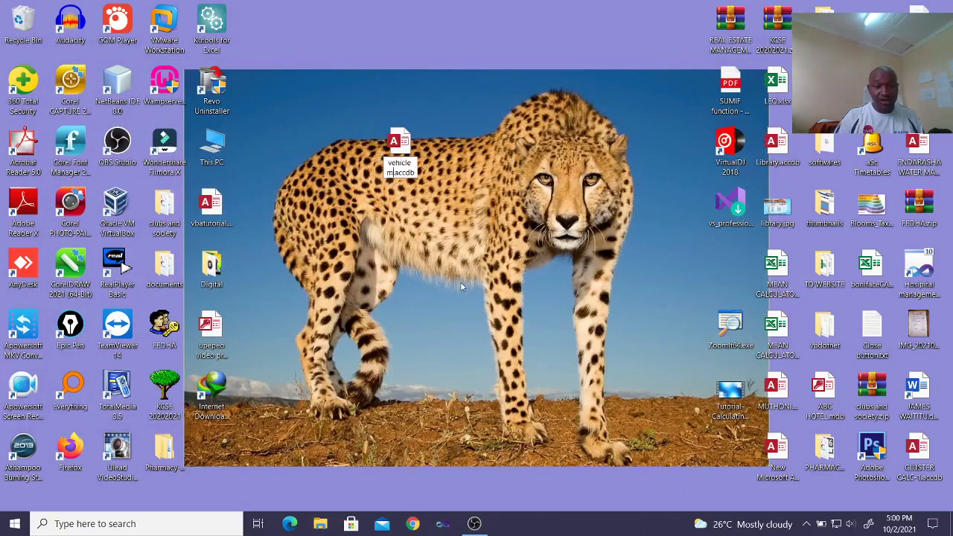
{"action": "type", "text": "tanicance"}
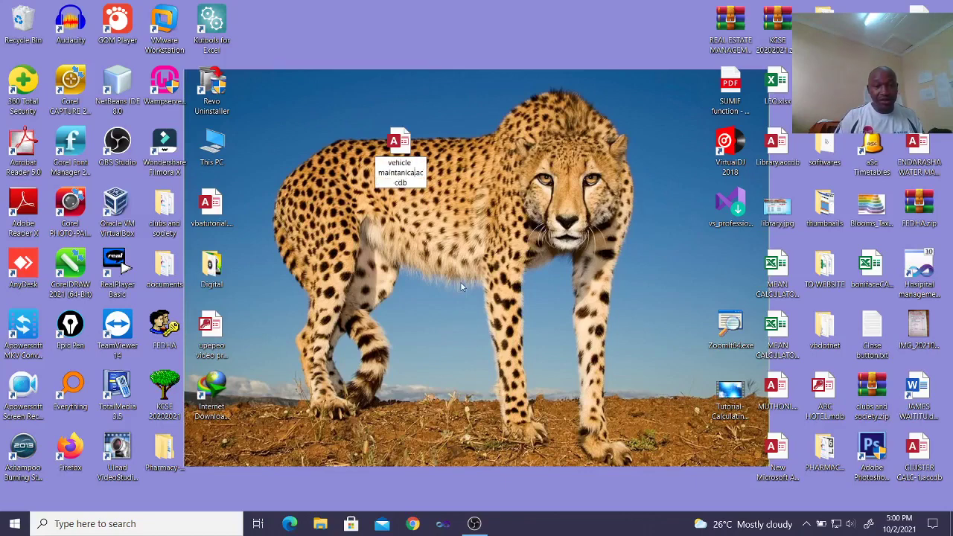
{"action": "type", "text": " pro"}
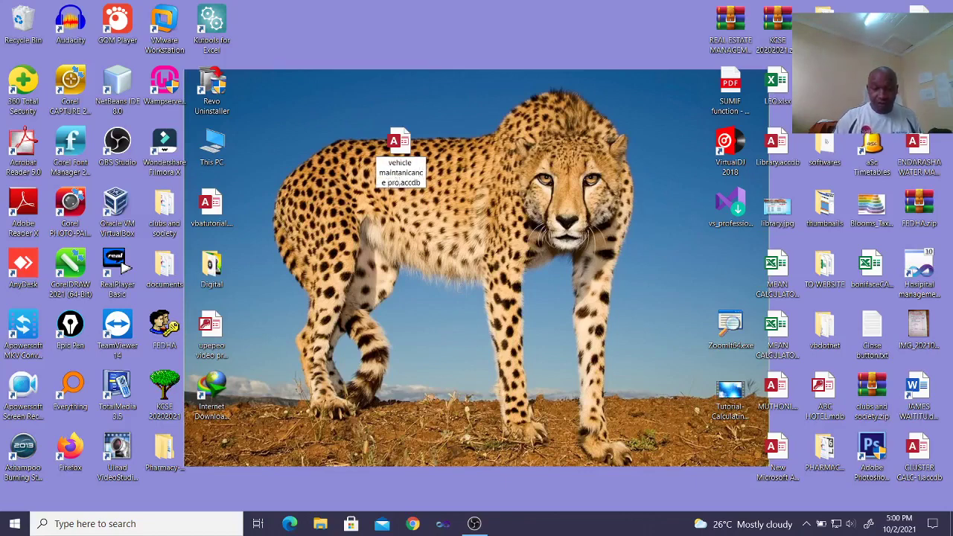
{"action": "key", "text": "Return"}
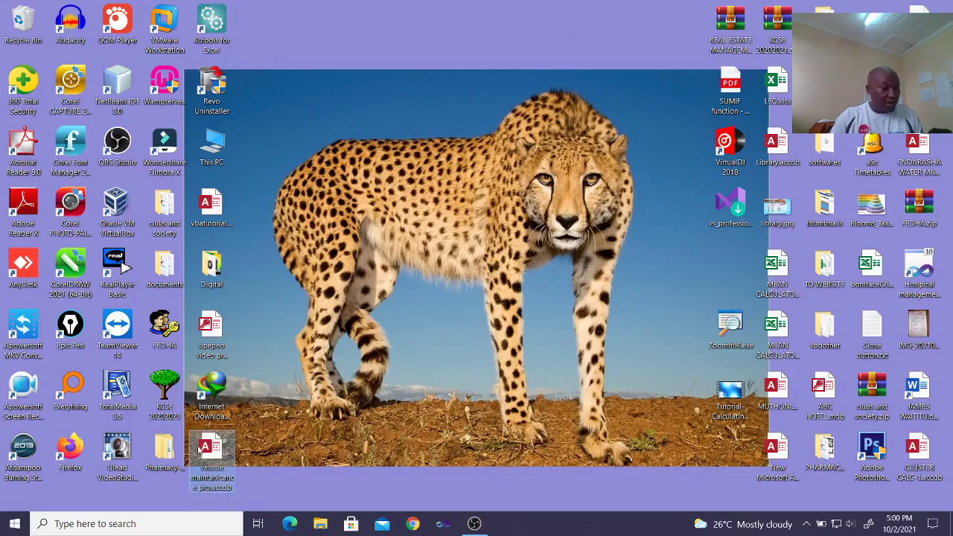
{"action": "double_click", "coordinate": [199, 450]}
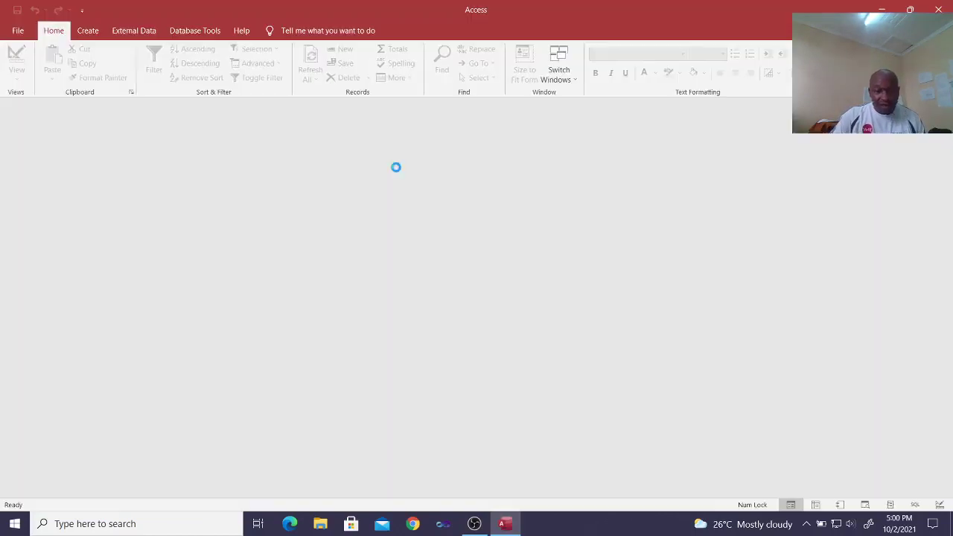
Step: Enable content and start a new table design with a Short Text field named Colour
{"action": "left_click", "coordinate": [365, 108]}
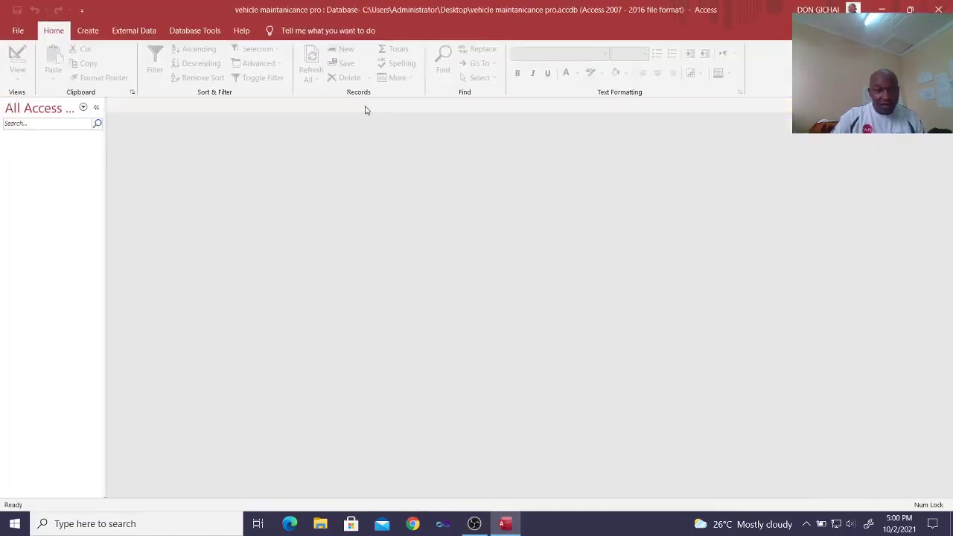
{"action": "left_click", "coordinate": [88, 30]}
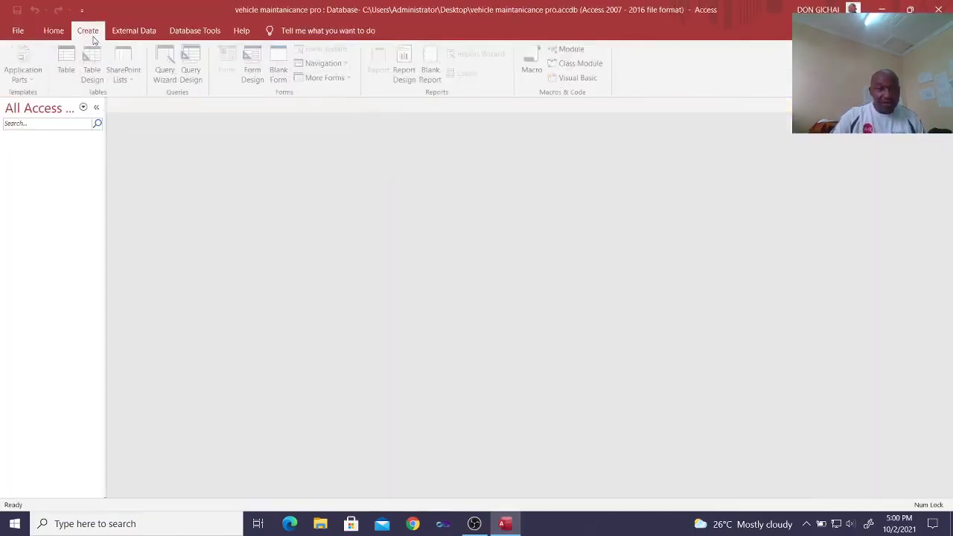
{"action": "left_click", "coordinate": [94, 74]}
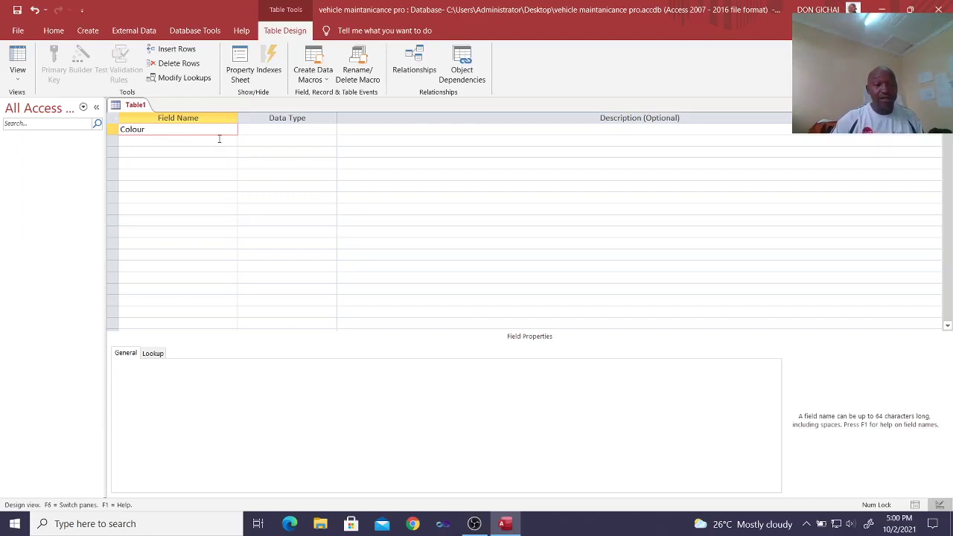
{"action": "left_click", "coordinate": [277, 129]}
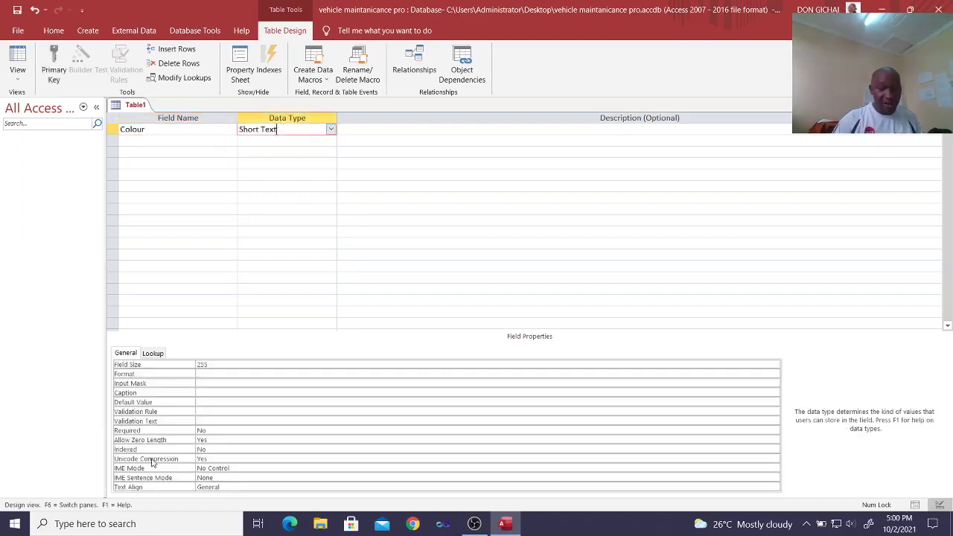
{"action": "left_click", "coordinate": [140, 526]}
{"action": "type", "text": "zoo"}
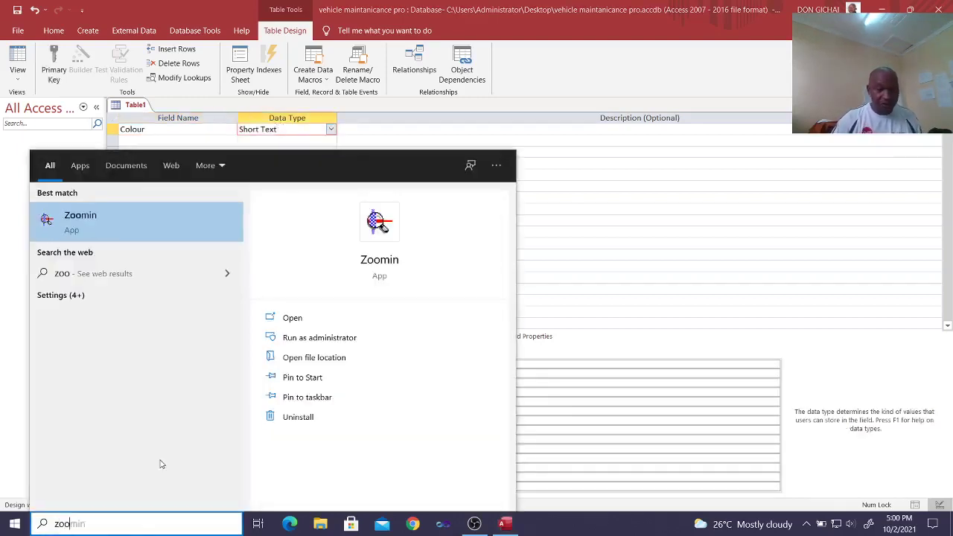
{"action": "left_click", "coordinate": [175, 266]}
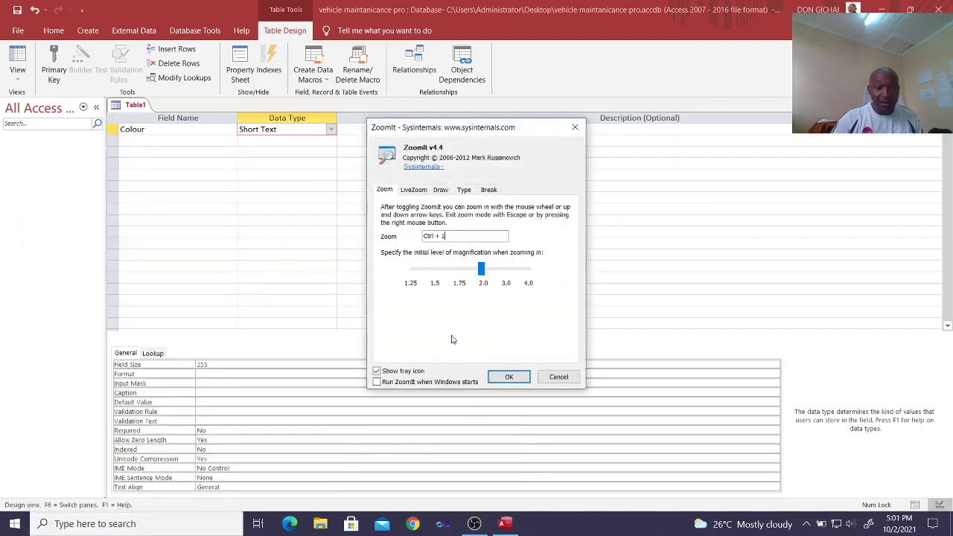
{"action": "left_click", "coordinate": [495, 376]}
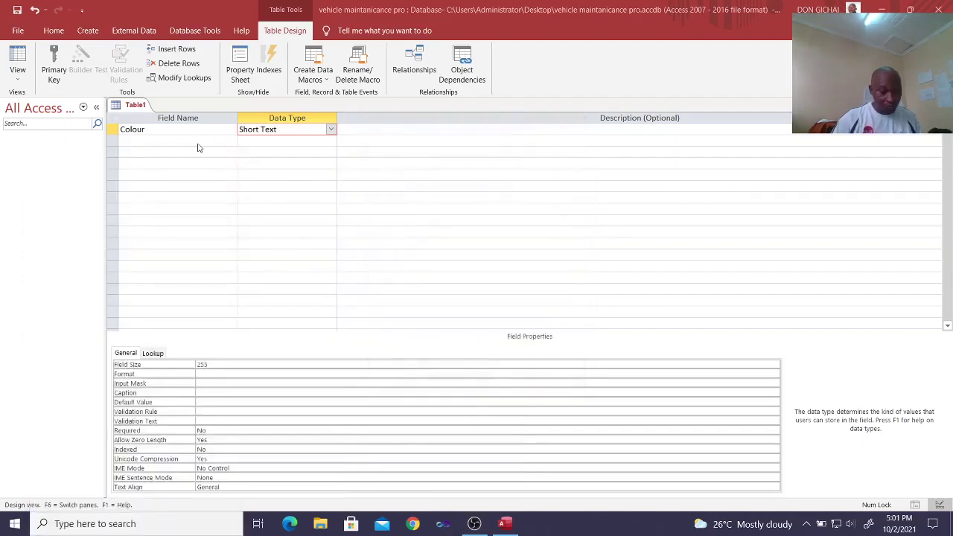
{"action": "key", "text": "ctrl+4"}
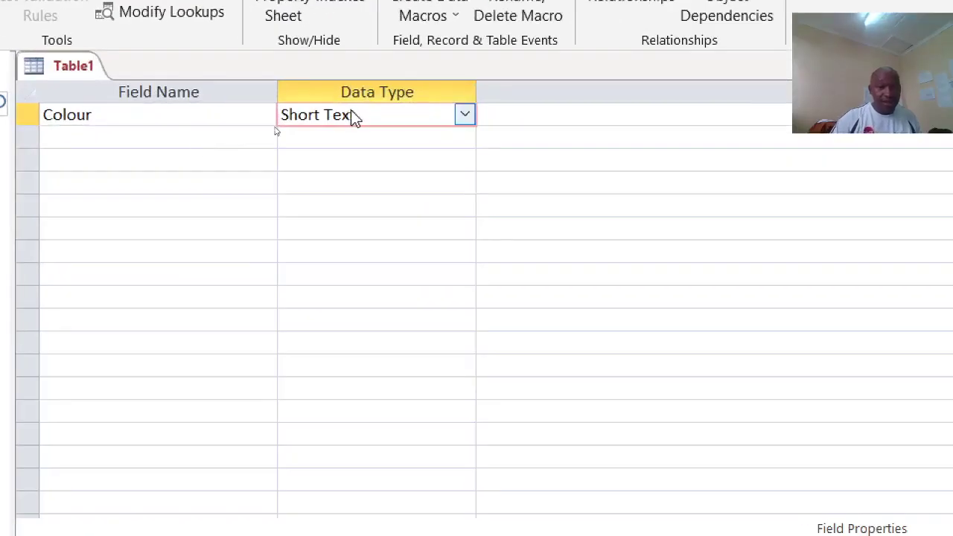
Step: Make Colour the primary key and save the table as 'colour'
{"action": "right_click", "coordinate": [275, 128]}
{"action": "key", "text": "Escape"}
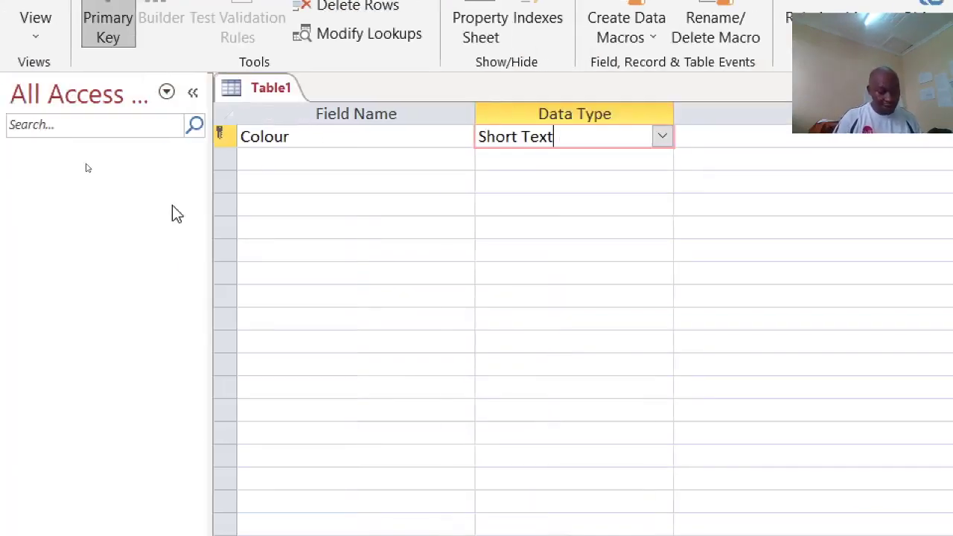
{"action": "key", "text": "ctrl+s"}
{"action": "type", "text": "c"}
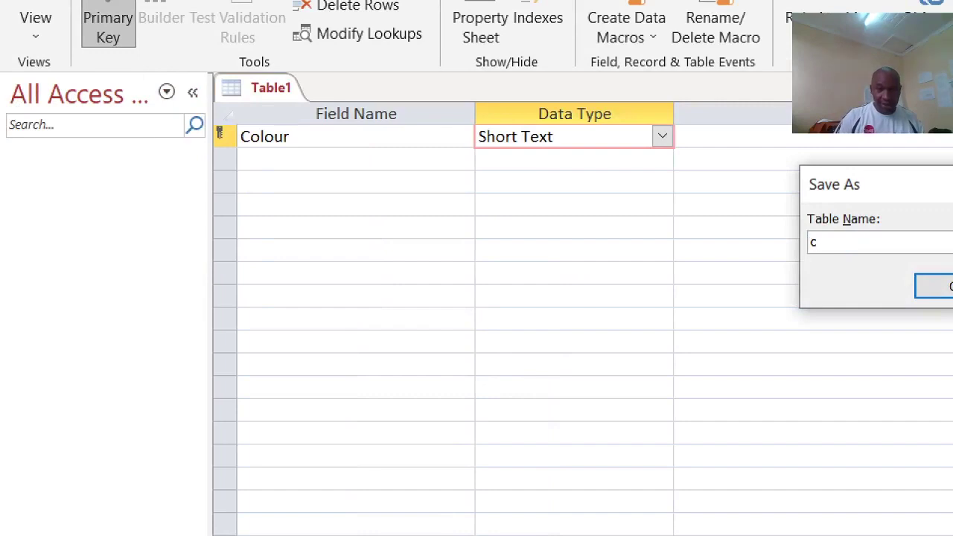
{"action": "type", "text": "olour"}
{"action": "key", "text": "Return"}
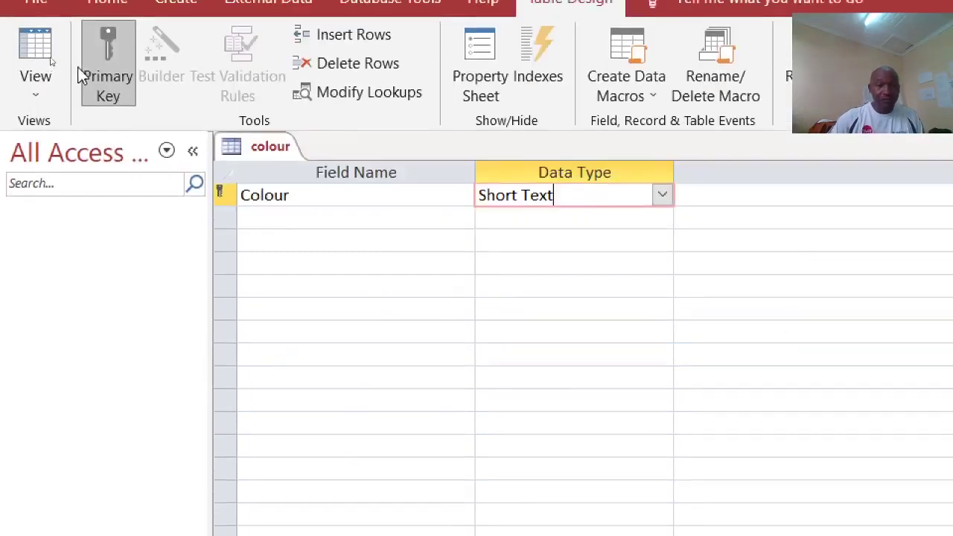
Step: Enter the colours Red, orange, Yellow, Blue and White into the colour table
{"action": "left_click", "coordinate": [35, 54]}
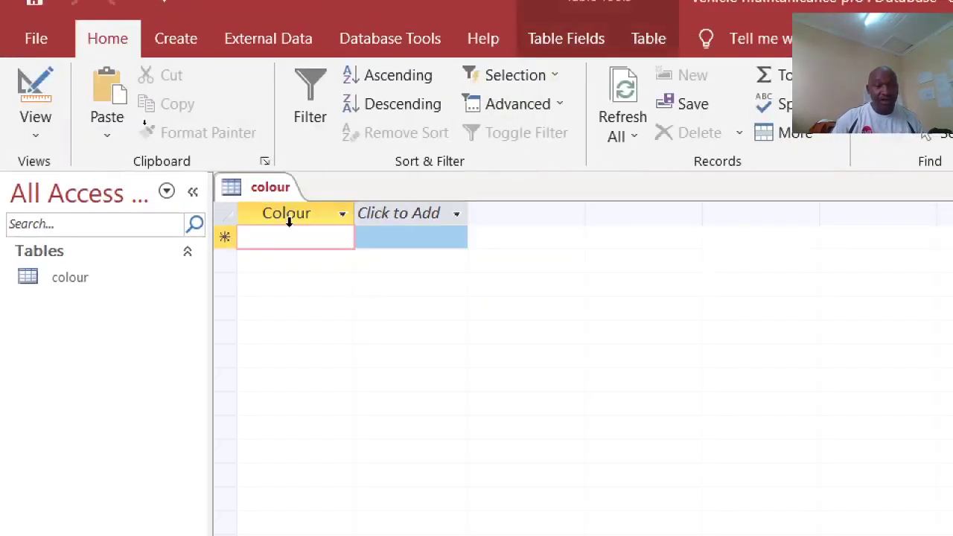
{"action": "type", "text": "Red"}
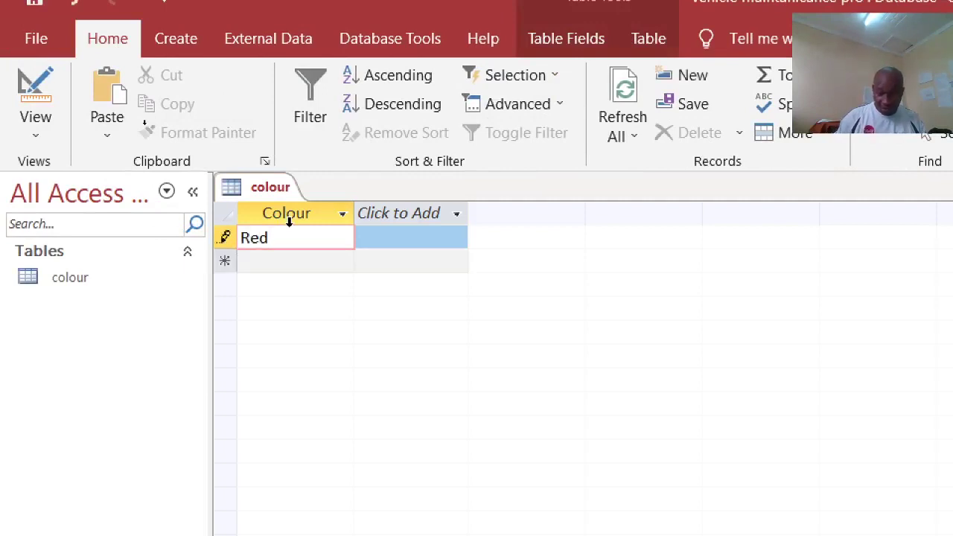
{"action": "key", "text": "Return"}
{"action": "type", "text": "orang"}
{"action": "type", "text": "e"}
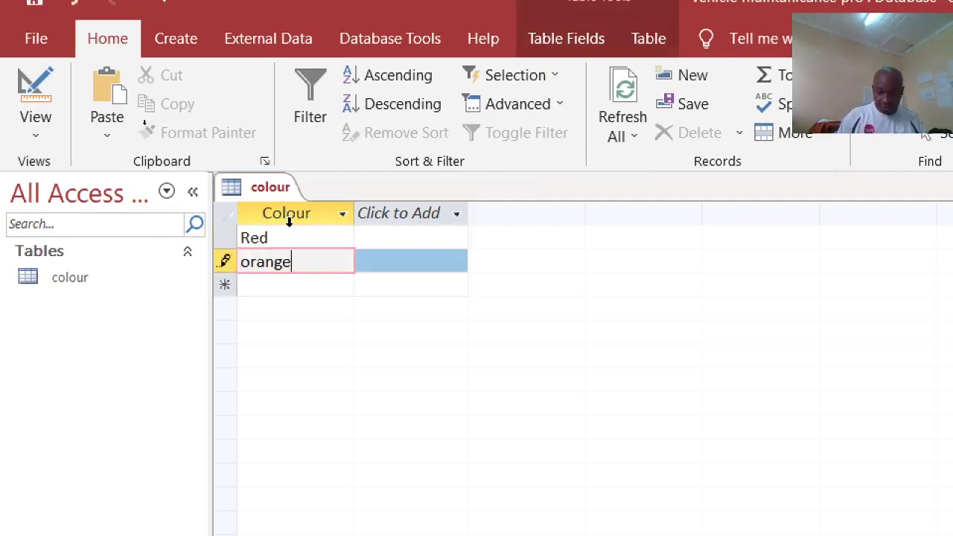
{"action": "key", "text": "Return"}
{"action": "type", "text": "Yw"}
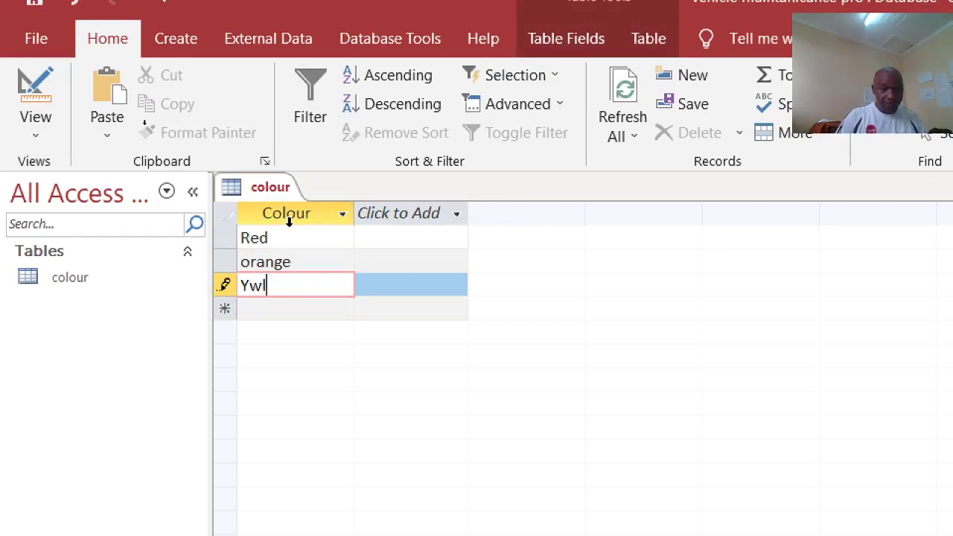
{"action": "key", "text": "BackSpace"}
{"action": "type", "text": "ellow"}
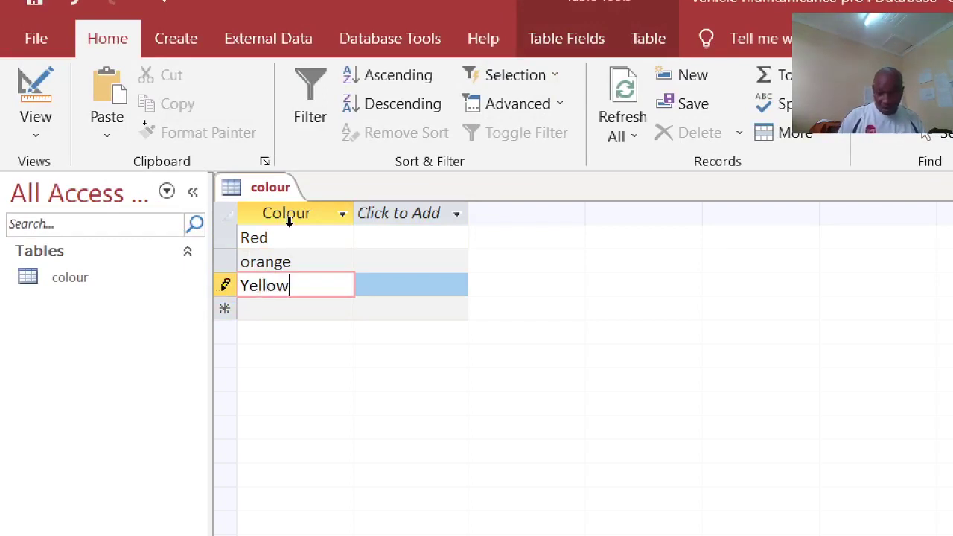
{"action": "key", "text": "Return"}
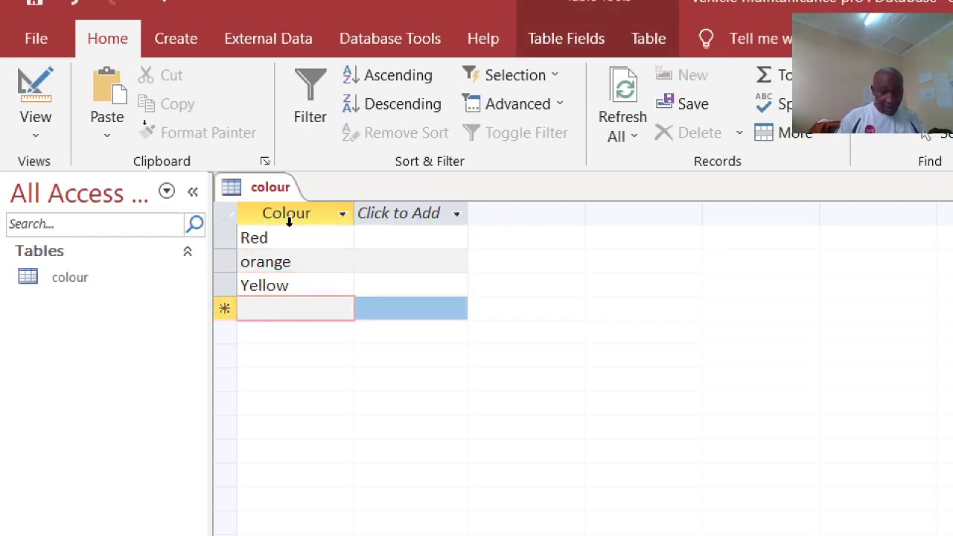
{"action": "type", "text": "Blue"}
{"action": "key", "text": "Return"}
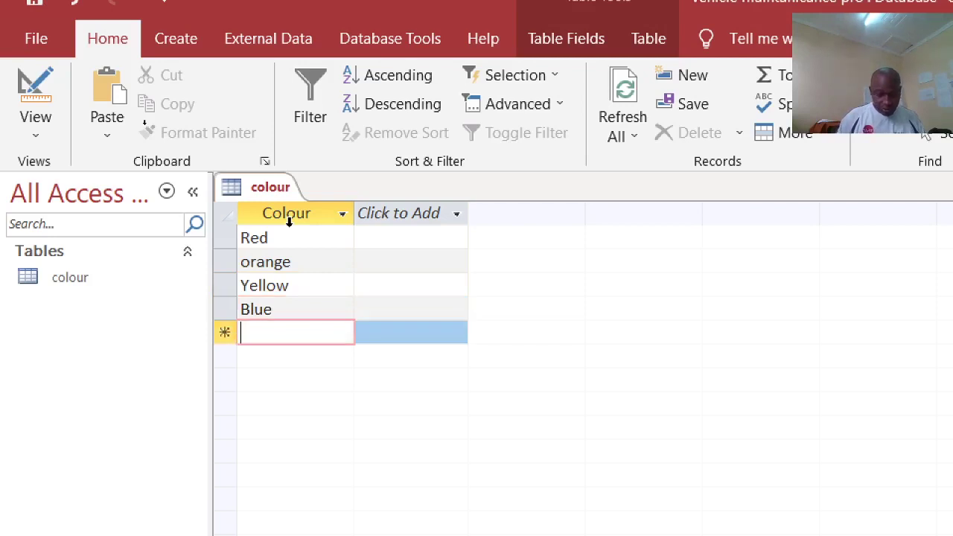
{"action": "type", "text": "White"}
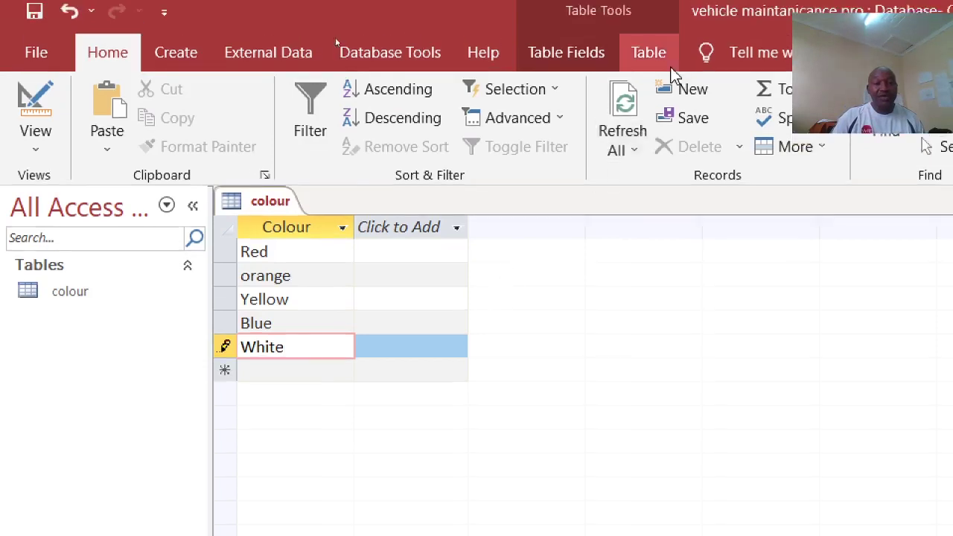
{"action": "left_click", "coordinate": [644, 128]}
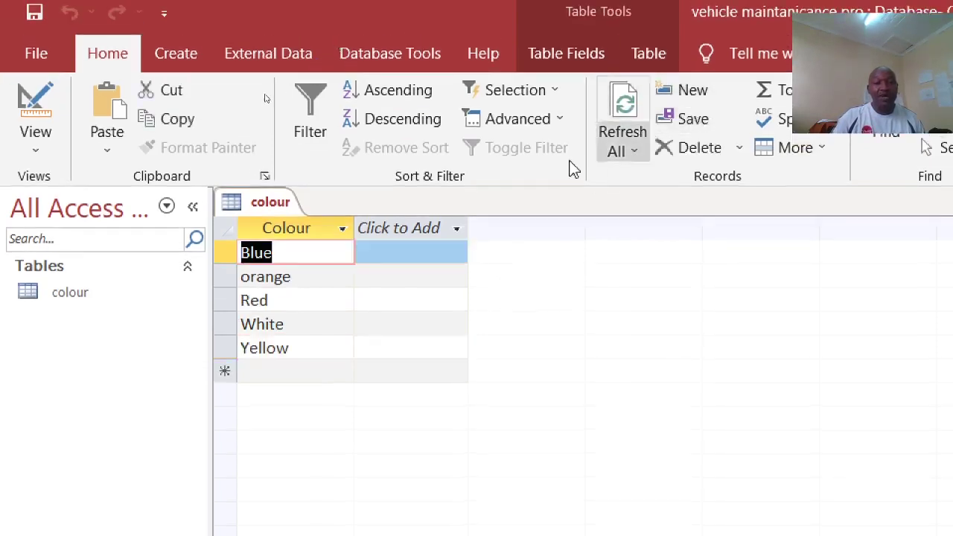
Step: Close the colour table from its tab's shortcut menu
{"action": "right_click", "coordinate": [249, 212]}
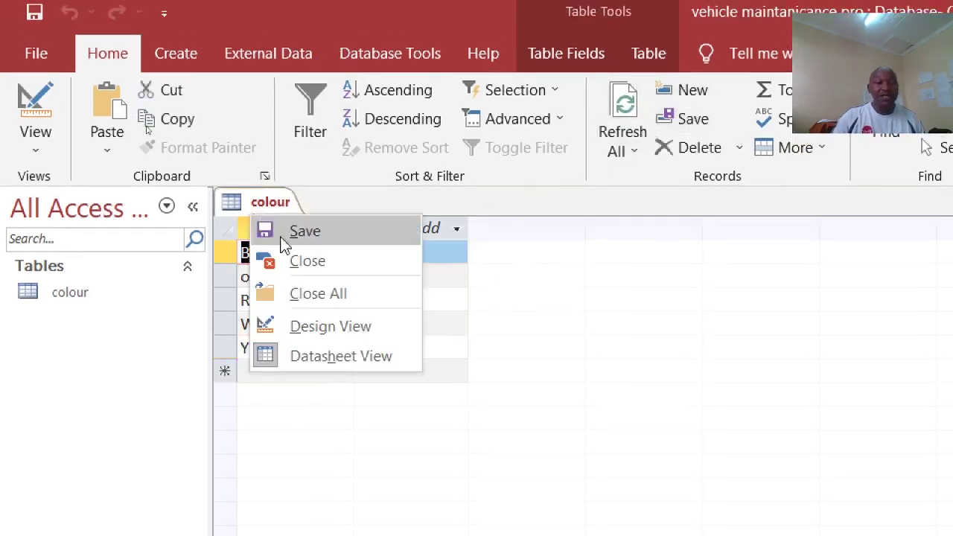
{"action": "left_click", "coordinate": [311, 259]}
{"action": "left_click", "coordinate": [176, 53]}
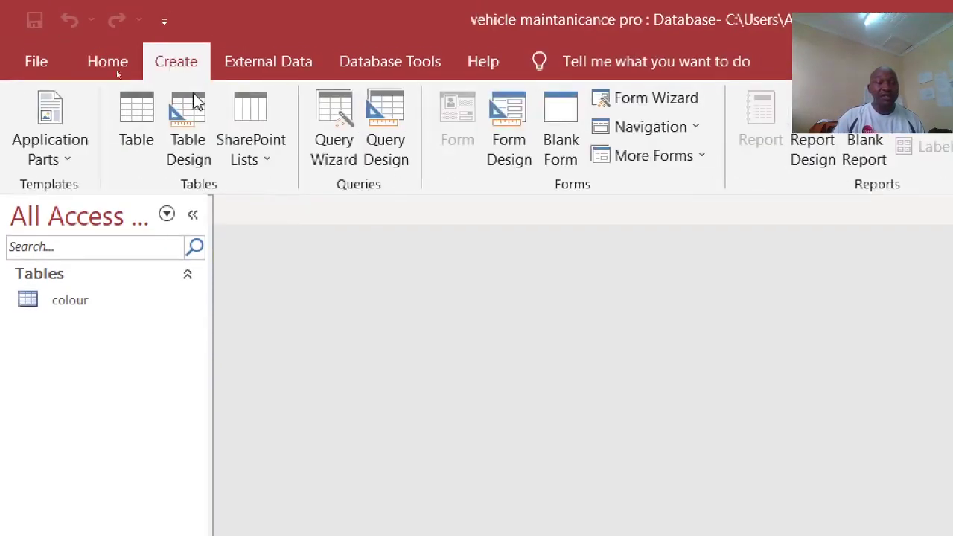
Step: Start a new table design with fields MakeId and MakeName
{"action": "left_click", "coordinate": [190, 145]}
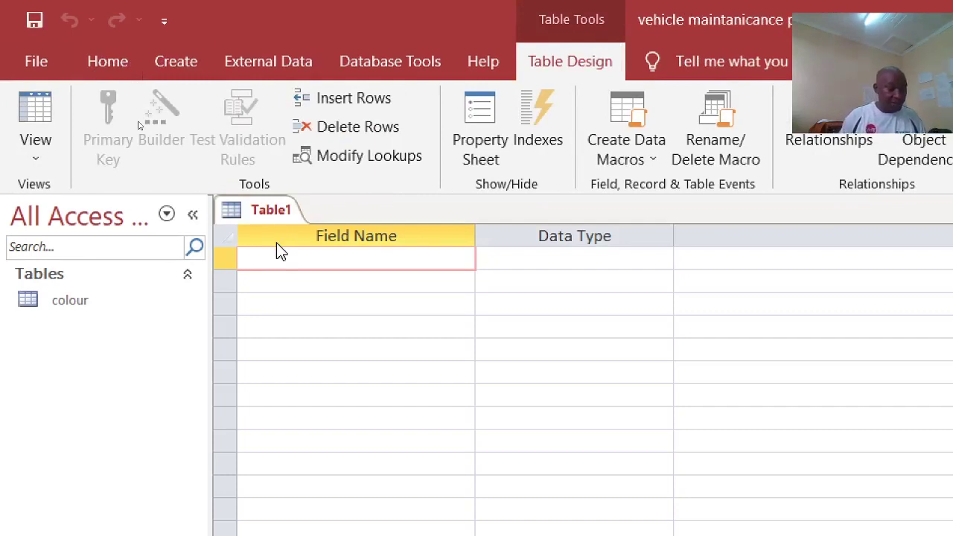
{"action": "type", "text": "Make"}
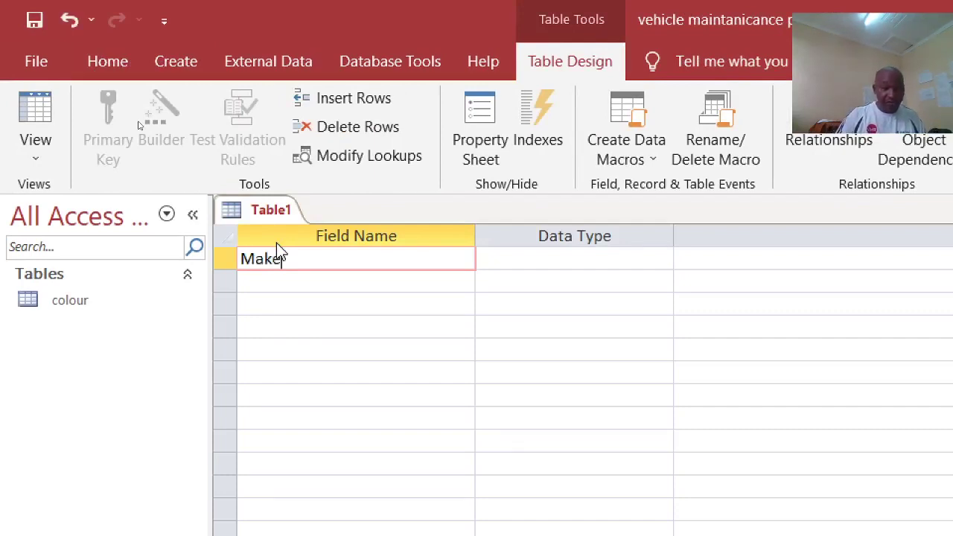
{"action": "type", "text": "id"}
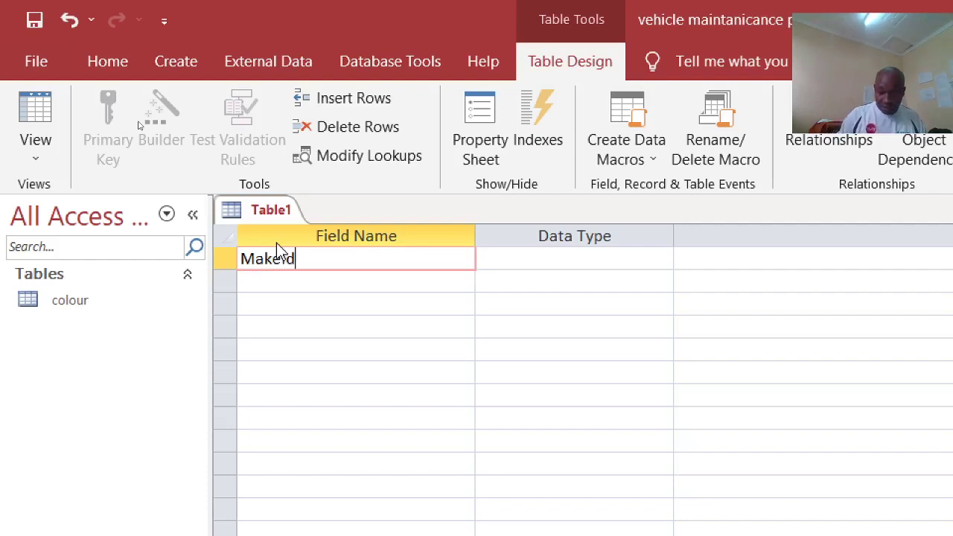
{"action": "key", "text": "Down"}
{"action": "type", "text": "Mak"}
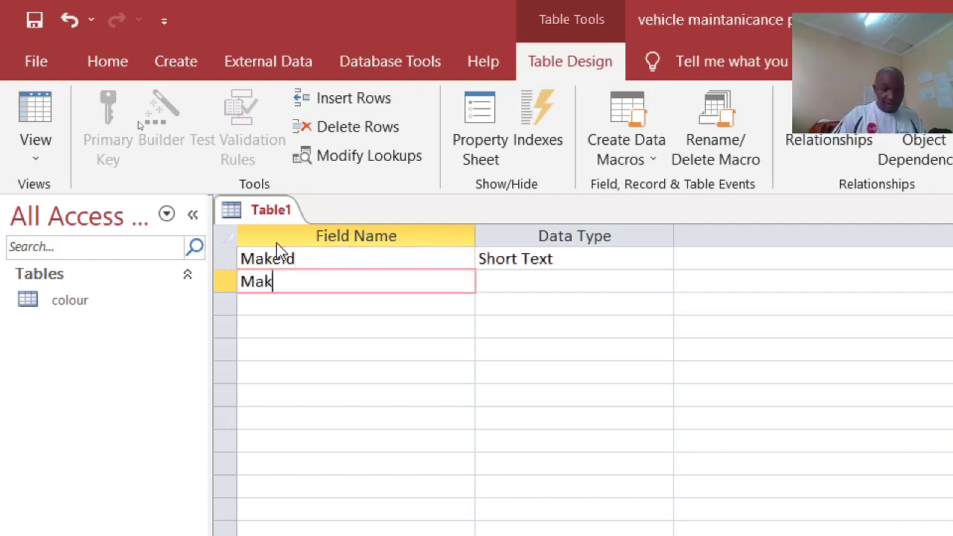
{"action": "type", "text": "eName"}
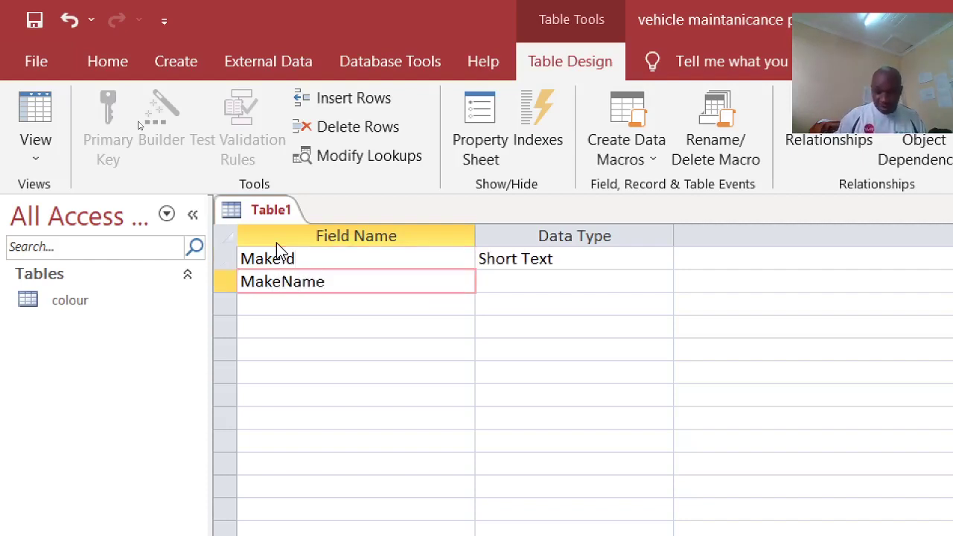
Step: Make MakeId an AutoNumber formatted "Make"00 and save the table
{"action": "left_click", "coordinate": [660, 259]}
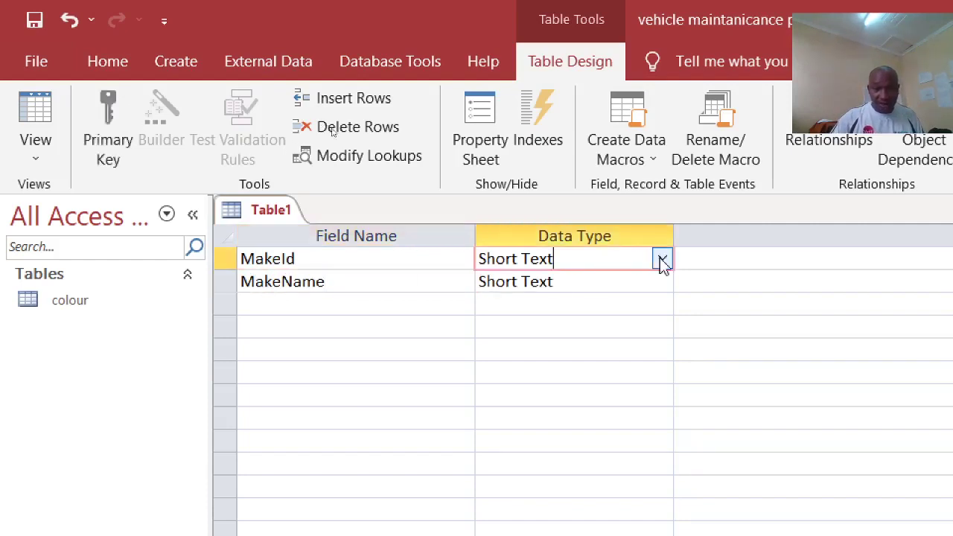
{"action": "left_click", "coordinate": [662, 260]}
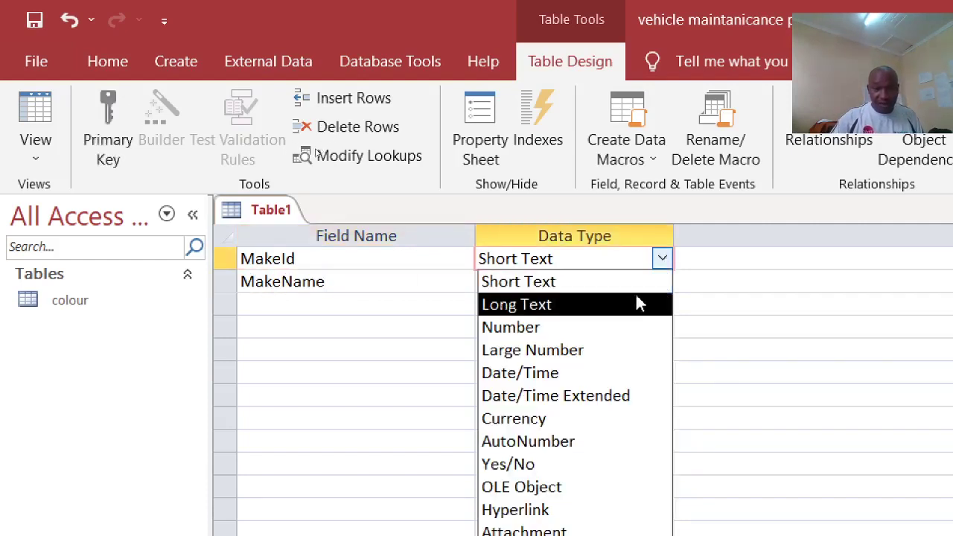
{"action": "left_click", "coordinate": [574, 448]}
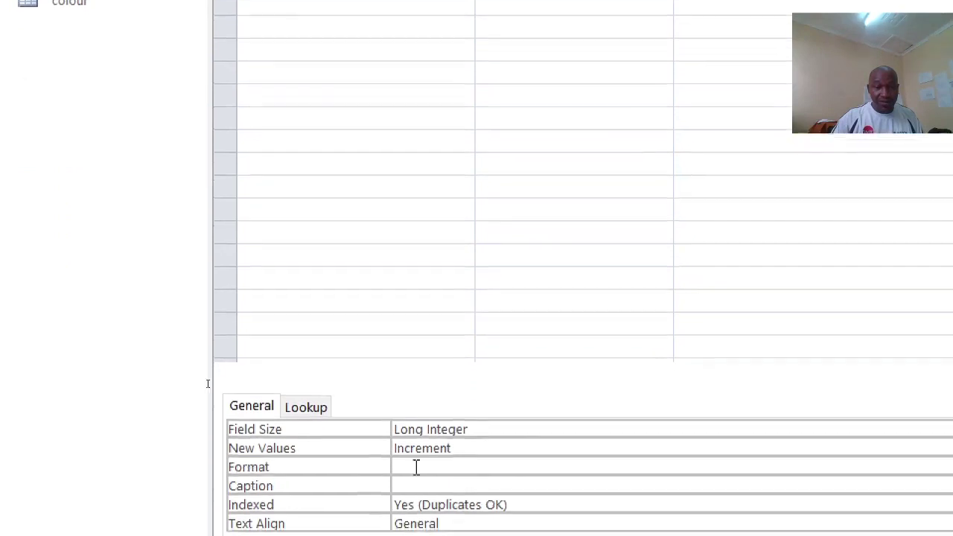
{"action": "left_click", "coordinate": [417, 466]}
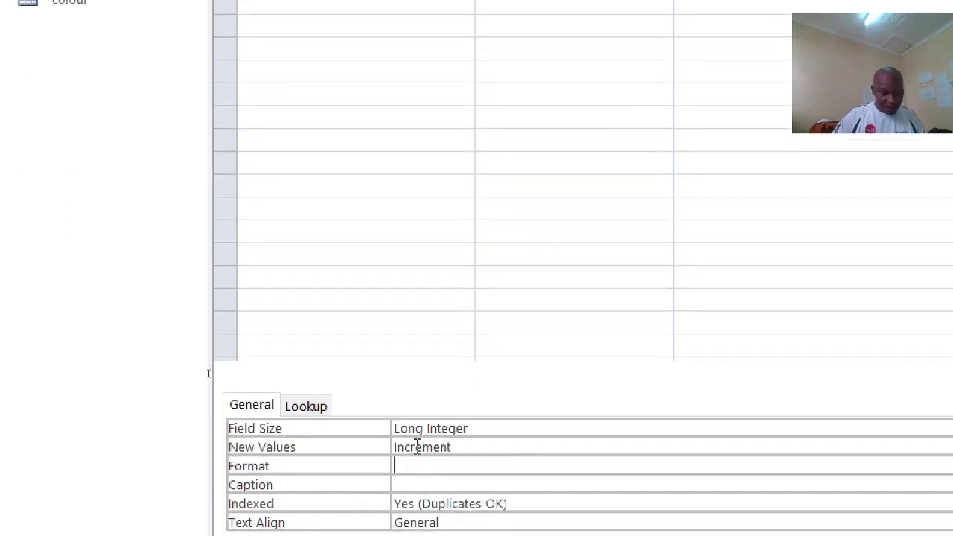
{"action": "type", "text": "@"}
{"action": "key", "text": "BackSpace"}
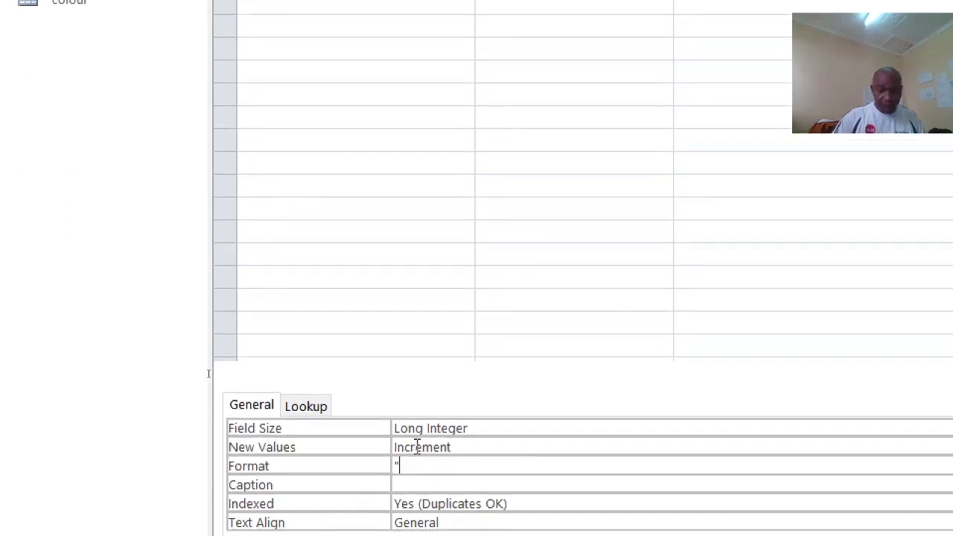
{"action": "type", "text": "\"Ma"}
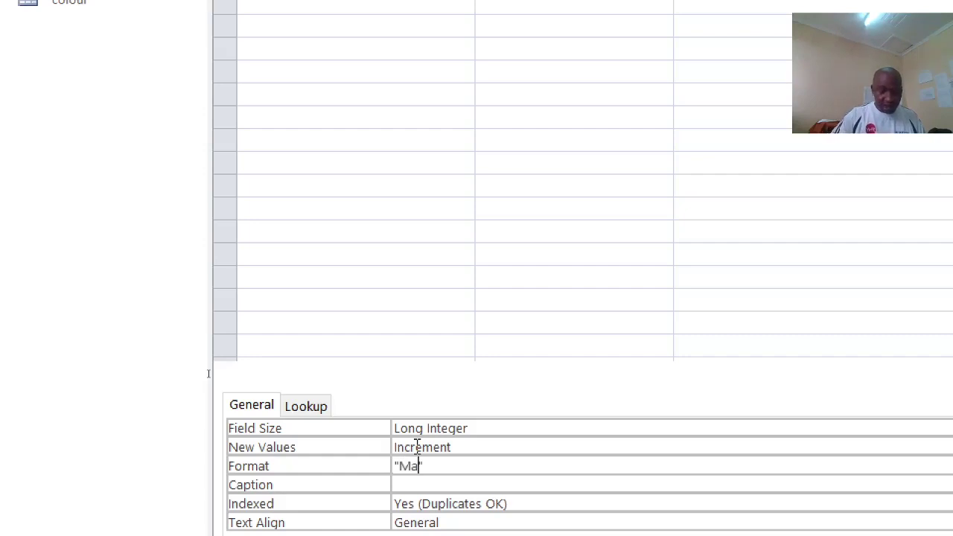
{"action": "type", "text": "ke\"00"}
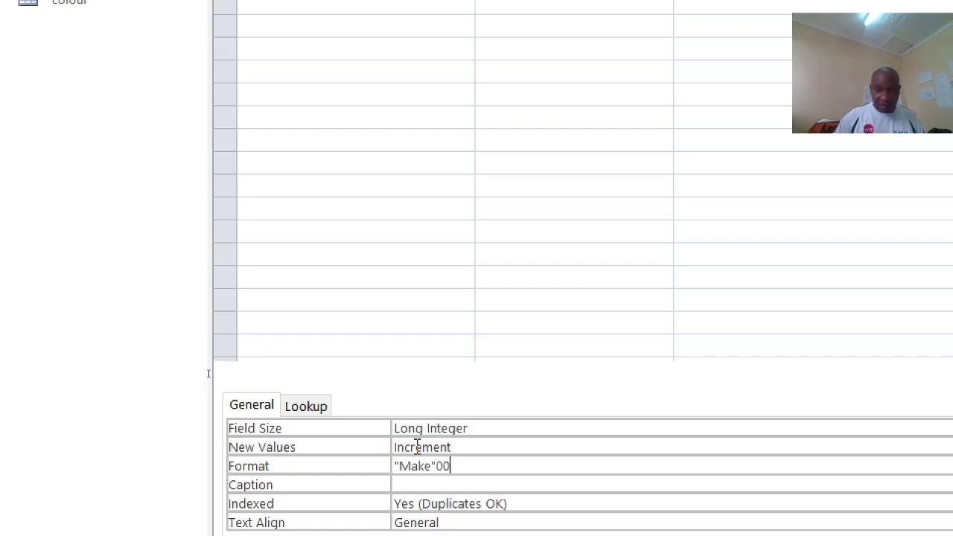
{"action": "key", "text": "ctrl+s"}
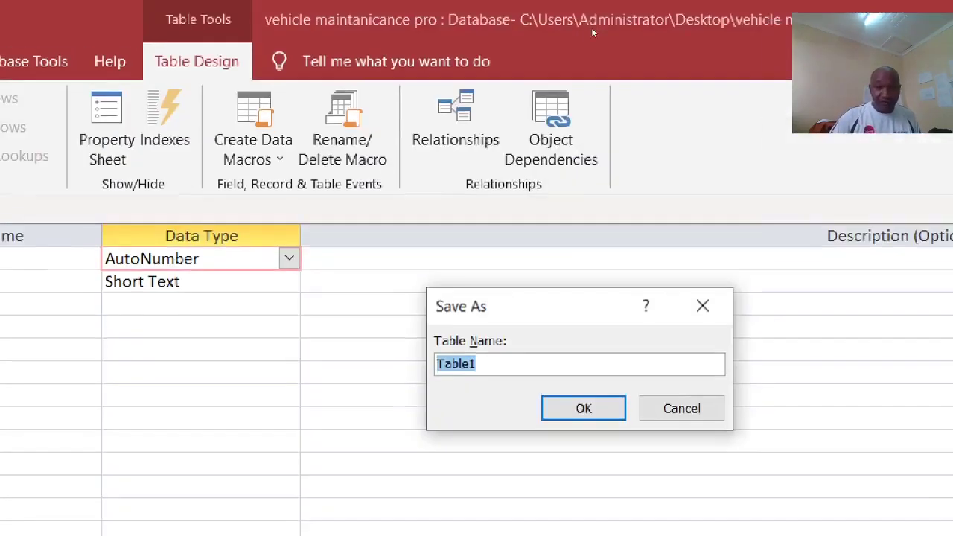
Step: Name the table Make, then cancel the missing primary key prompt
{"action": "type", "text": "MAK"}
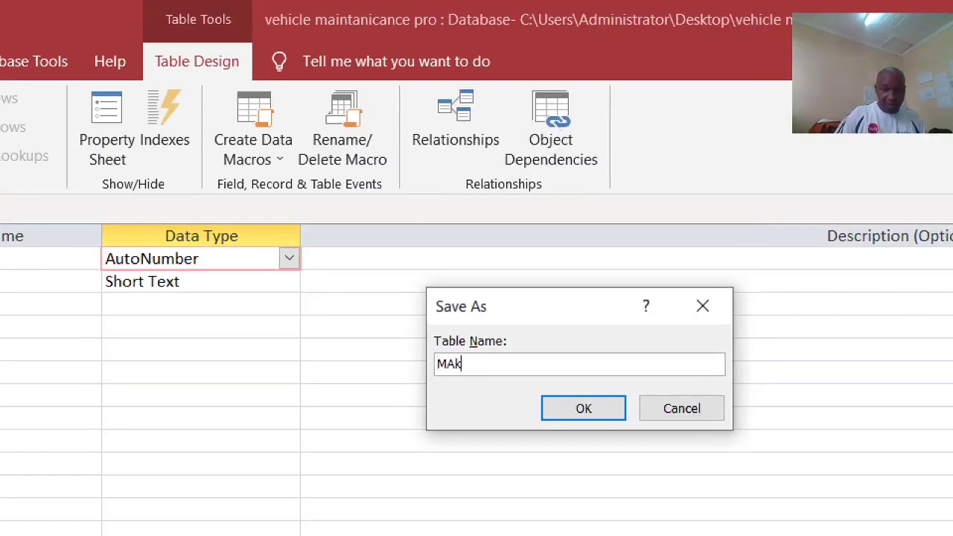
{"action": "type", "text": "a"}
{"action": "key", "text": "BackSpace"}
{"action": "key", "text": "BackSpace"}
{"action": "key", "text": "BackSpace"}
{"action": "type", "text": "ame"}
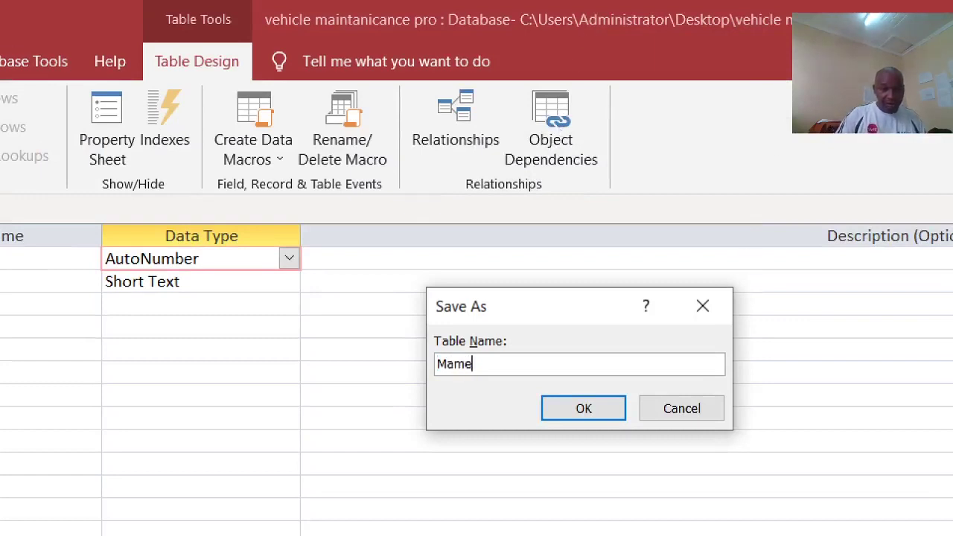
{"action": "key", "text": "BackSpace"}
{"action": "key", "text": "BackSpace"}
{"action": "type", "text": "ke"}
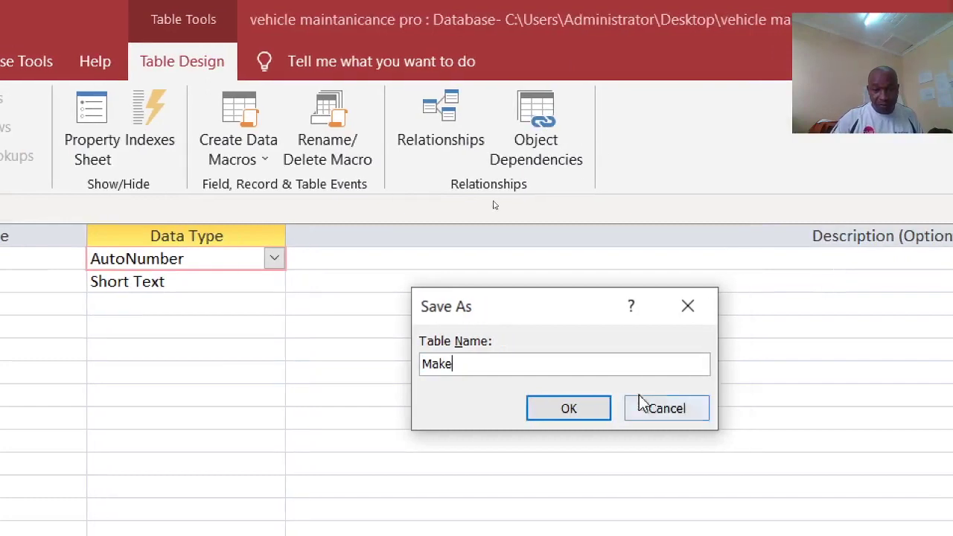
{"action": "key", "text": "Return"}
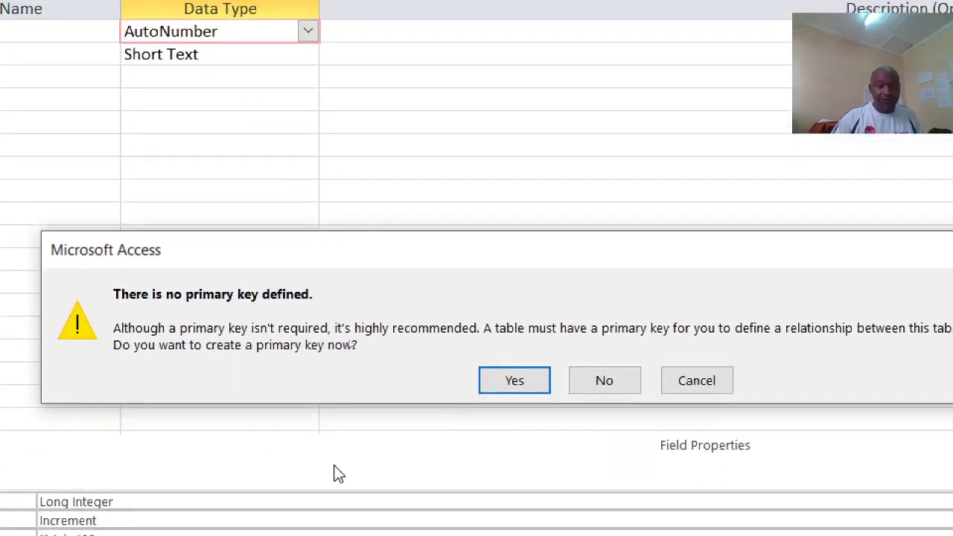
{"action": "left_click", "coordinate": [683, 392]}
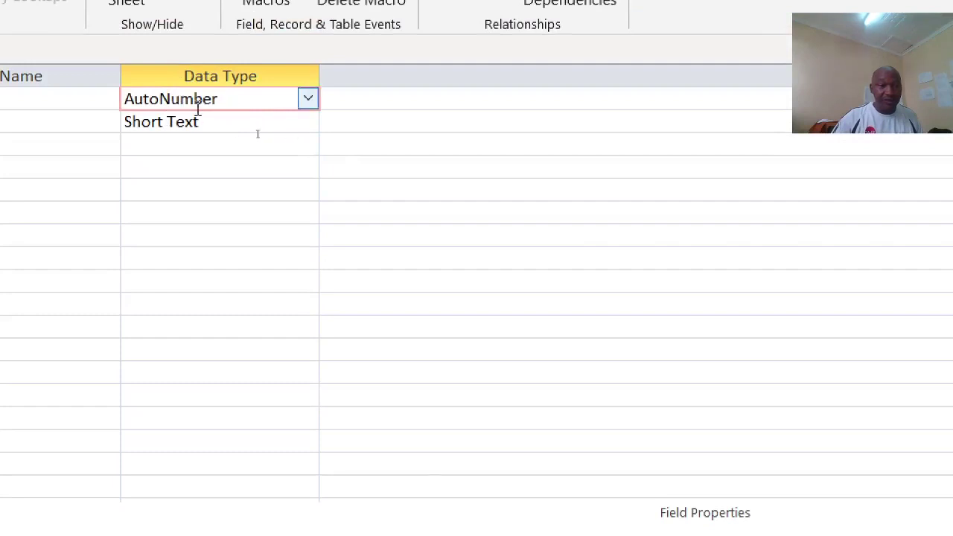
Step: Set MakeId as the primary key and save the Make table
{"action": "right_click", "coordinate": [121, 90]}
{"action": "left_click", "coordinate": [181, 105]}
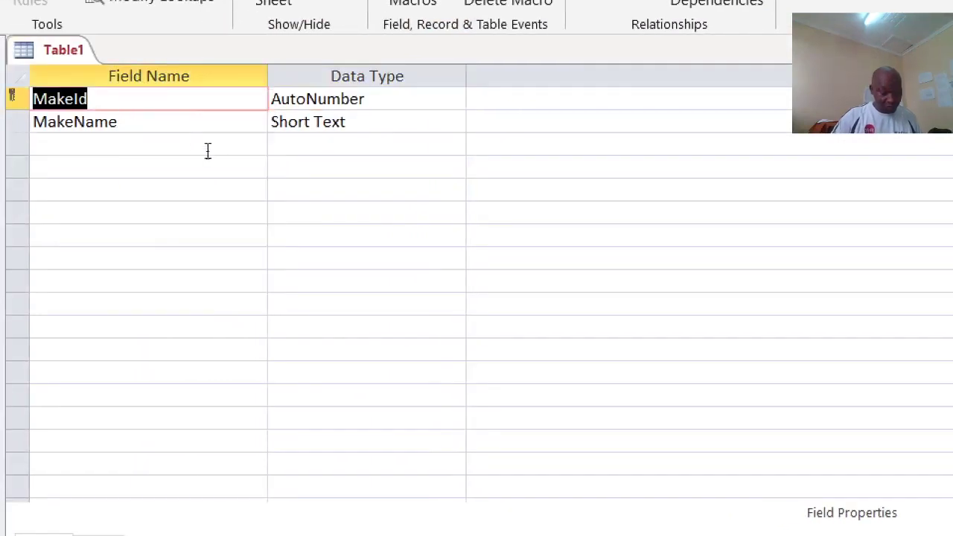
{"action": "key", "text": "ctrl+s"}
{"action": "key", "text": "Return"}
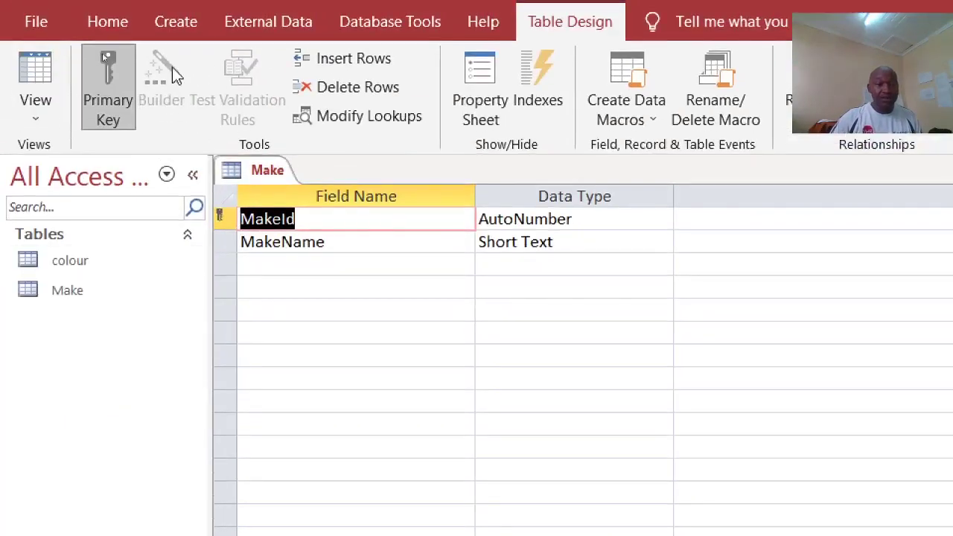
{"action": "left_click", "coordinate": [176, 21]}
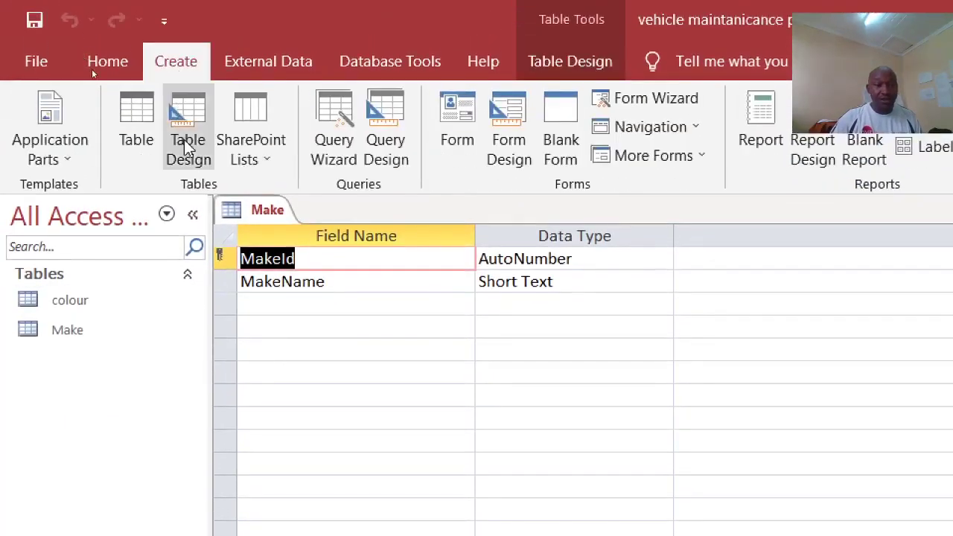
{"action": "left_click", "coordinate": [188, 149]}
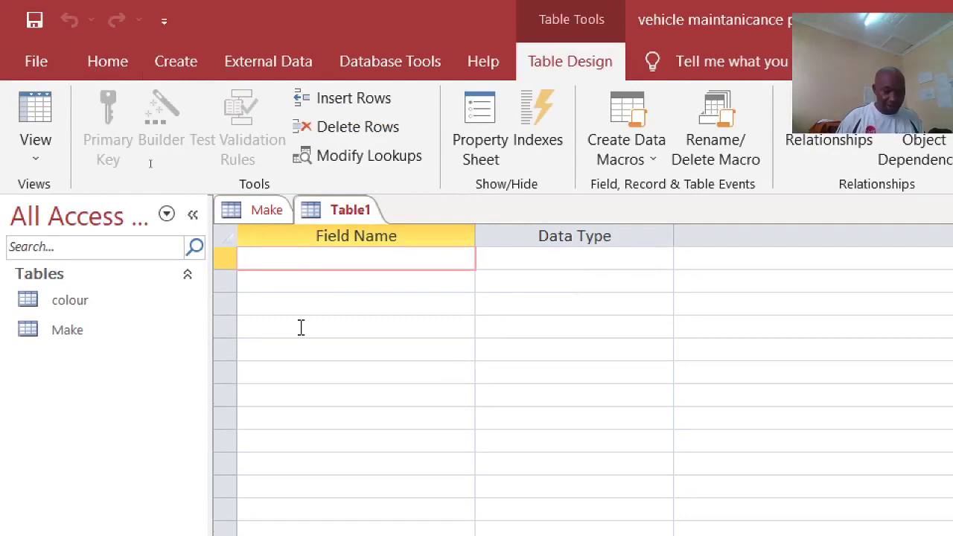
Step: Add a ModeLid AutoNumber field as the new table's primary key
{"action": "type", "text": "Mod"}
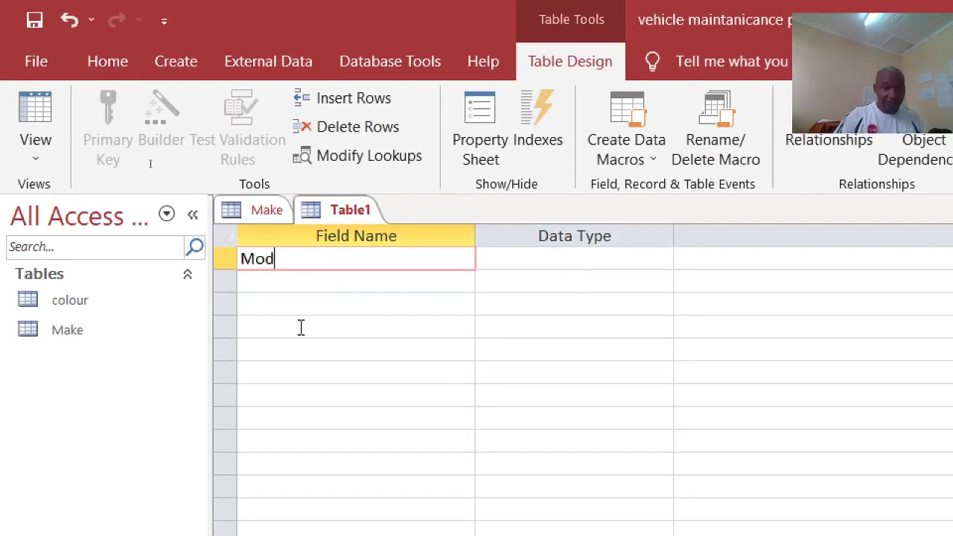
{"action": "key", "text": "BackSpace"}
{"action": "type", "text": "de"}
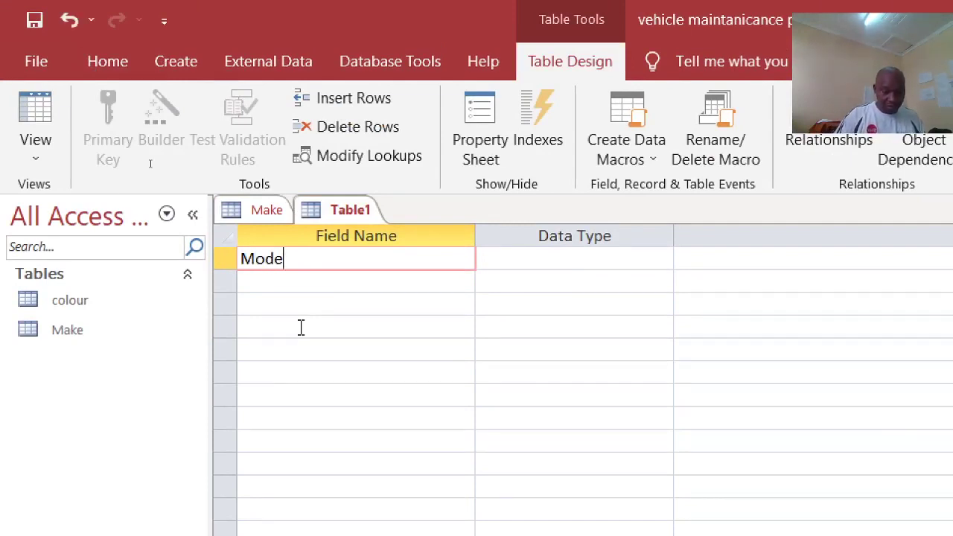
{"action": "type", "text": "ll"}
{"action": "key", "text": "BackSpace"}
{"action": "key", "text": "BackSpace"}
{"action": "type", "text": "Lid"}
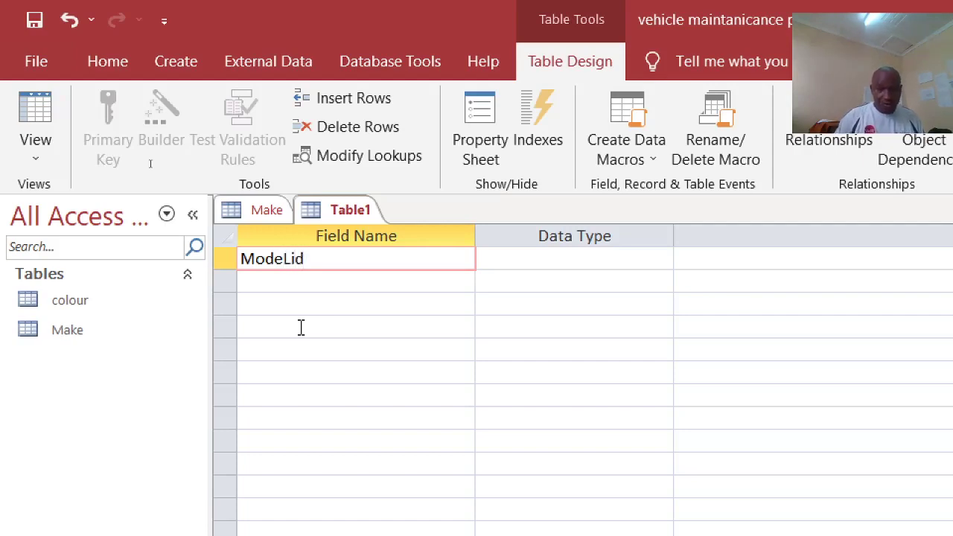
{"action": "left_click", "coordinate": [519, 258]}
{"action": "double_click", "coordinate": [519, 258]}
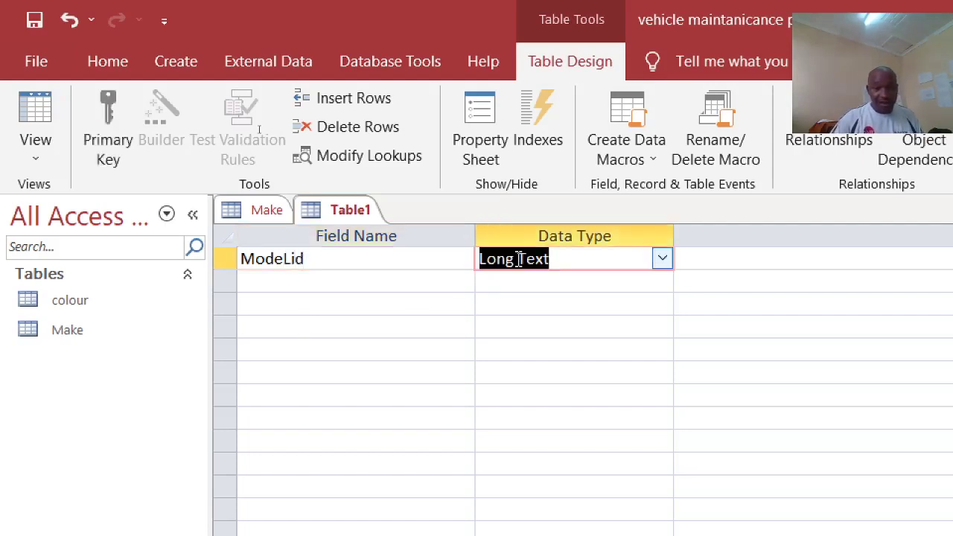
{"action": "type", "text": "autoNumber"}
{"action": "right_click", "coordinate": [519, 258]}
{"action": "left_click", "coordinate": [544, 278]}
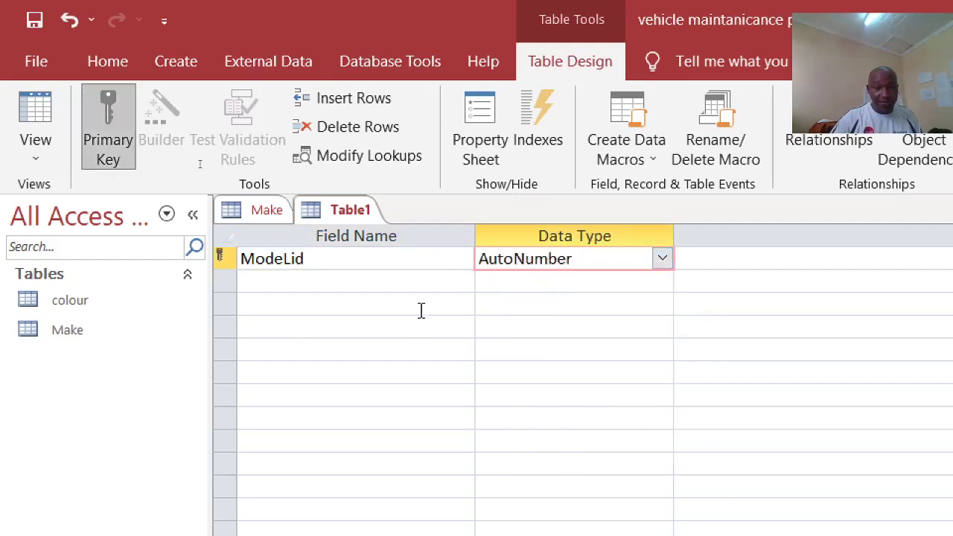
Step: Set ModeLid's Format property to a "Model" prefix followed by 00
{"action": "left_click", "coordinate": [404, 407]}
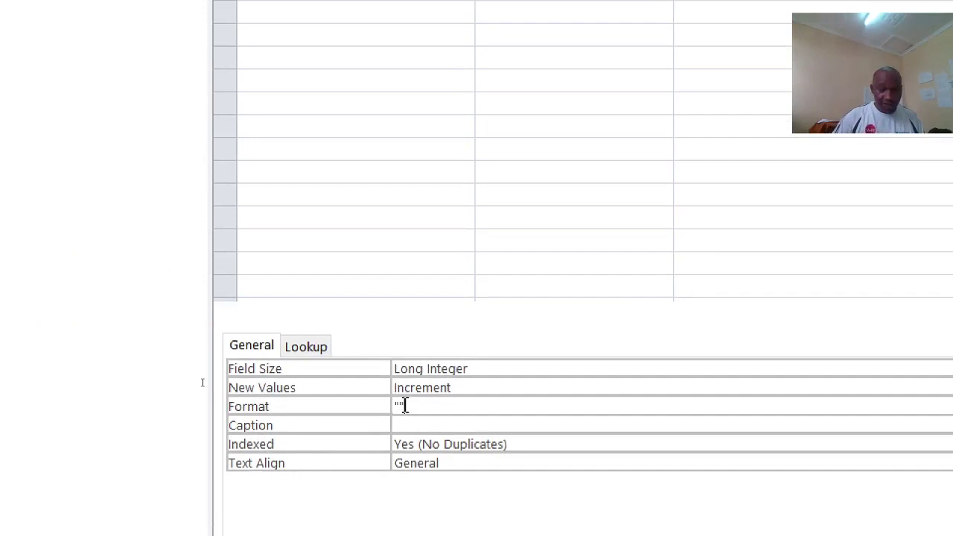
{"action": "type", "text": "\"Model"}
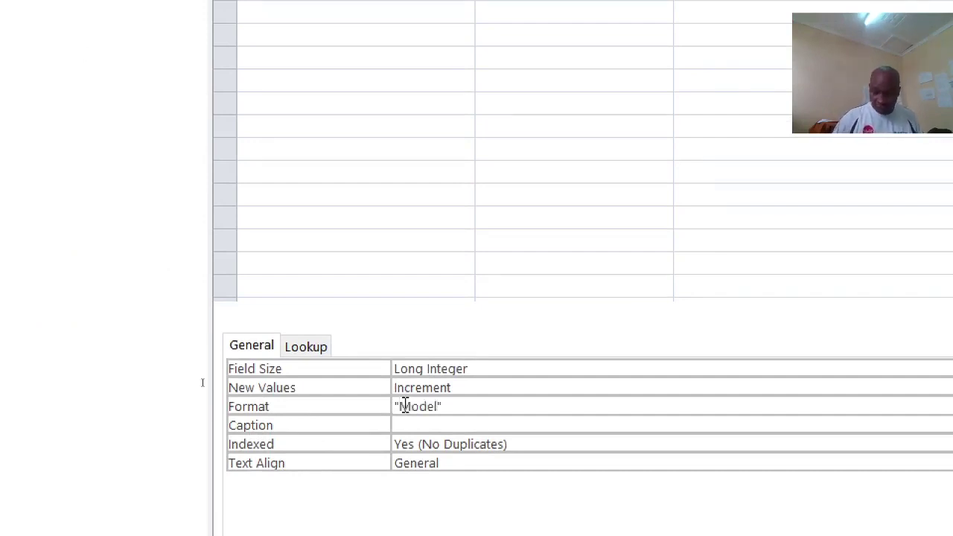
{"action": "key", "text": "Return"}
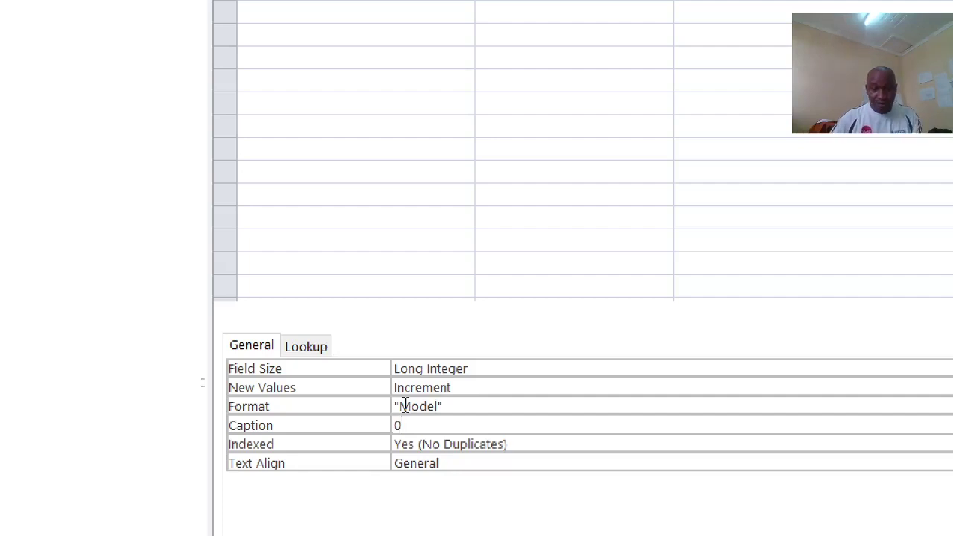
{"action": "left_click", "coordinate": [478, 406]}
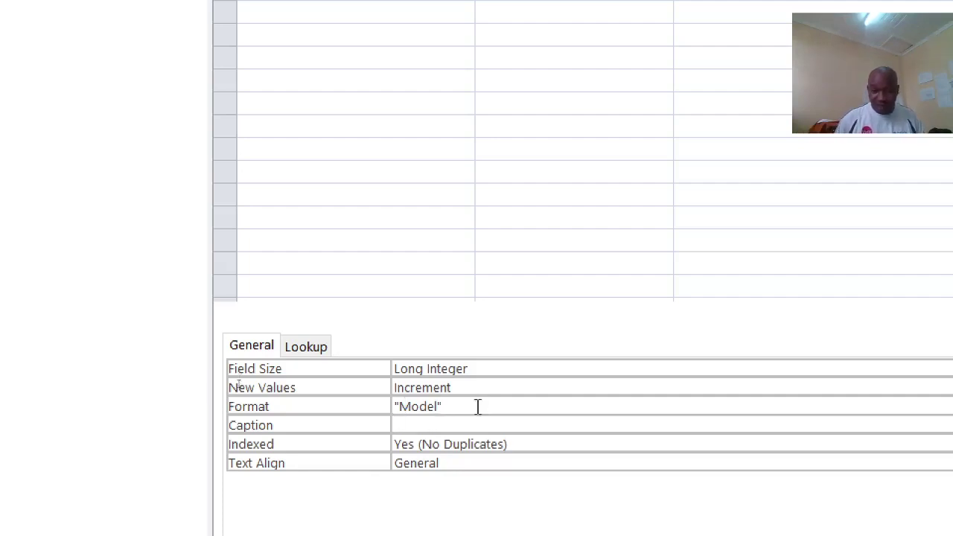
{"action": "type", "text": "00"}
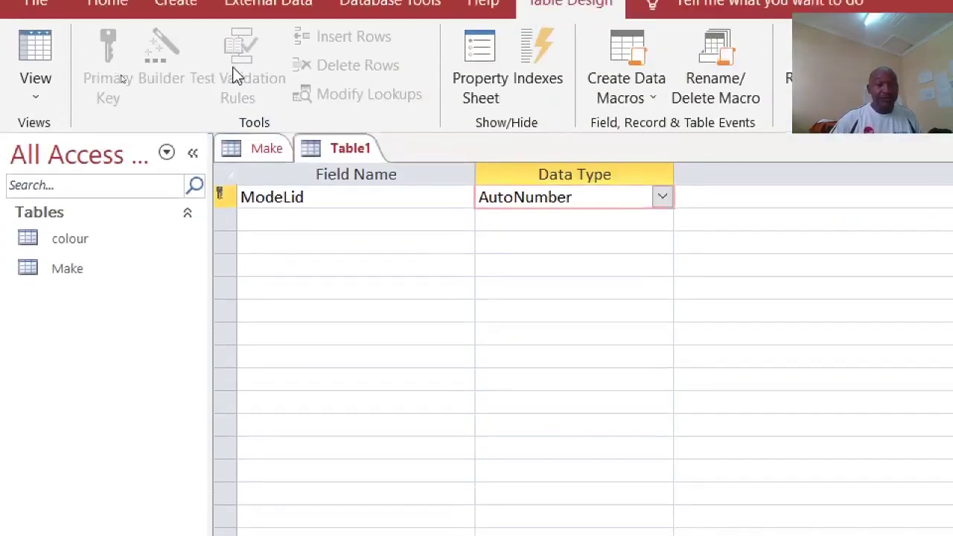
Step: Add a second field ModelName with the Short Text type
{"action": "left_click", "coordinate": [290, 228]}
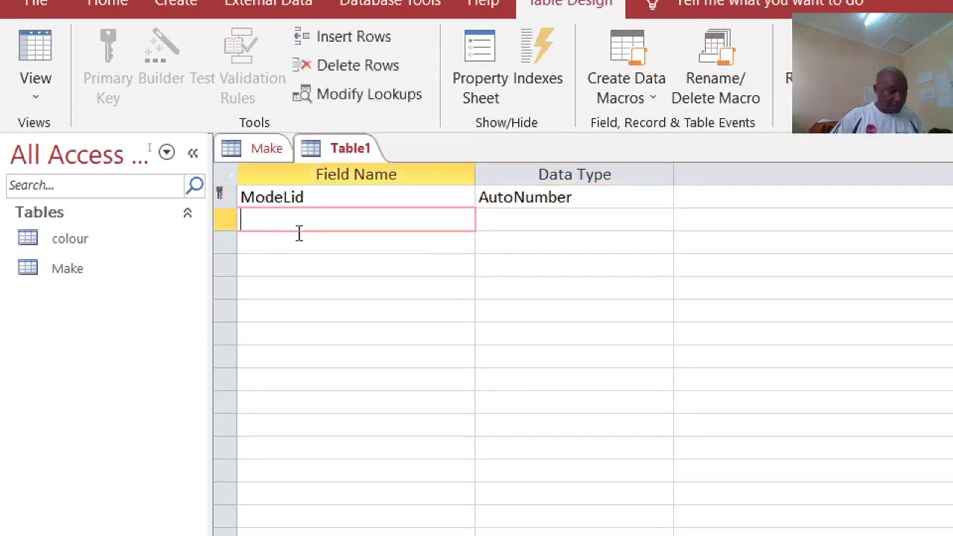
{"action": "type", "text": "Mao"}
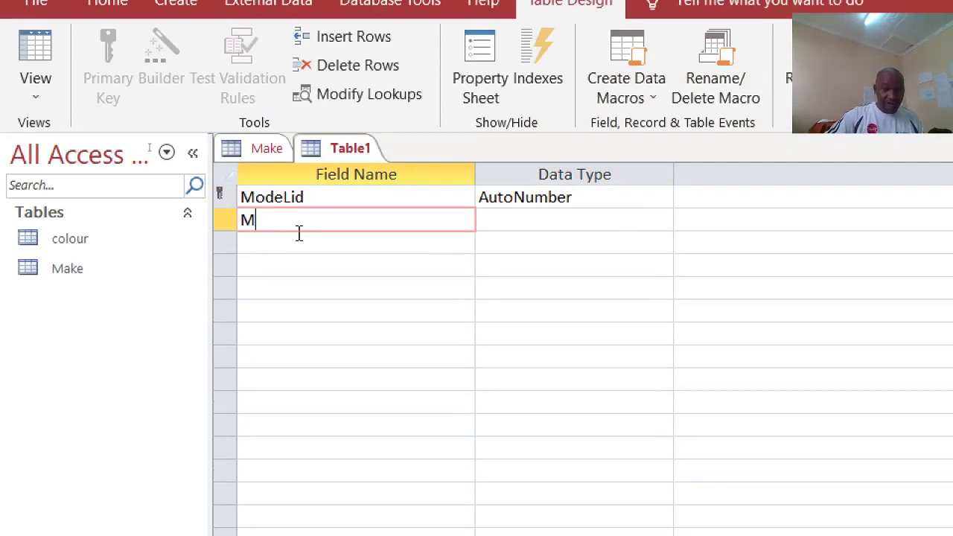
{"action": "key", "text": "BackSpace"}
{"action": "key", "text": "BackSpace"}
{"action": "type", "text": "odel"}
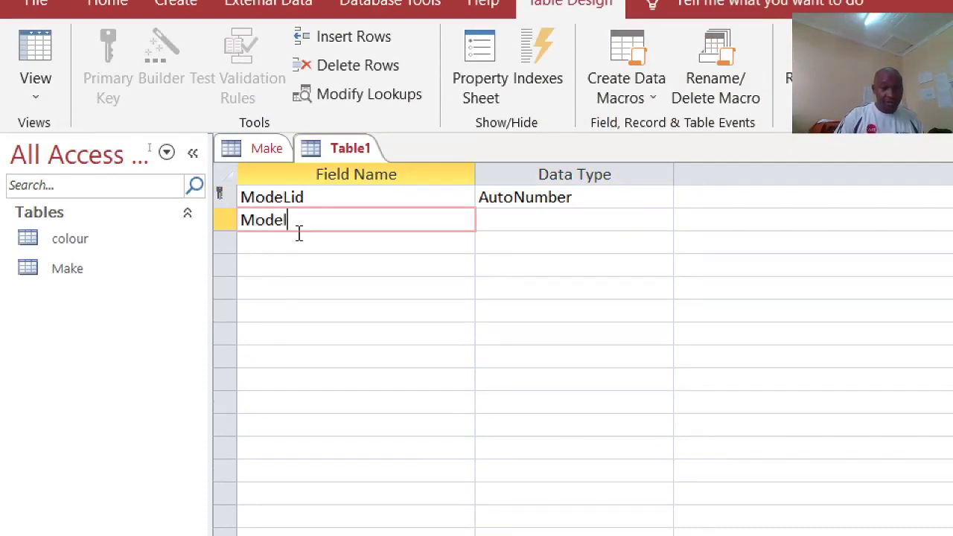
{"action": "type", "text": "M"}
{"action": "key", "text": "BackSpace"}
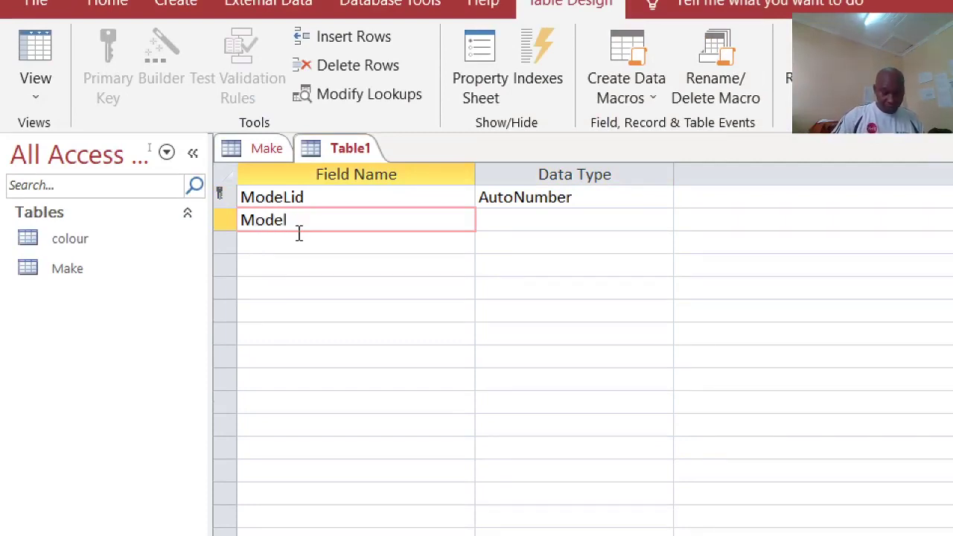
{"action": "type", "text": "Name"}
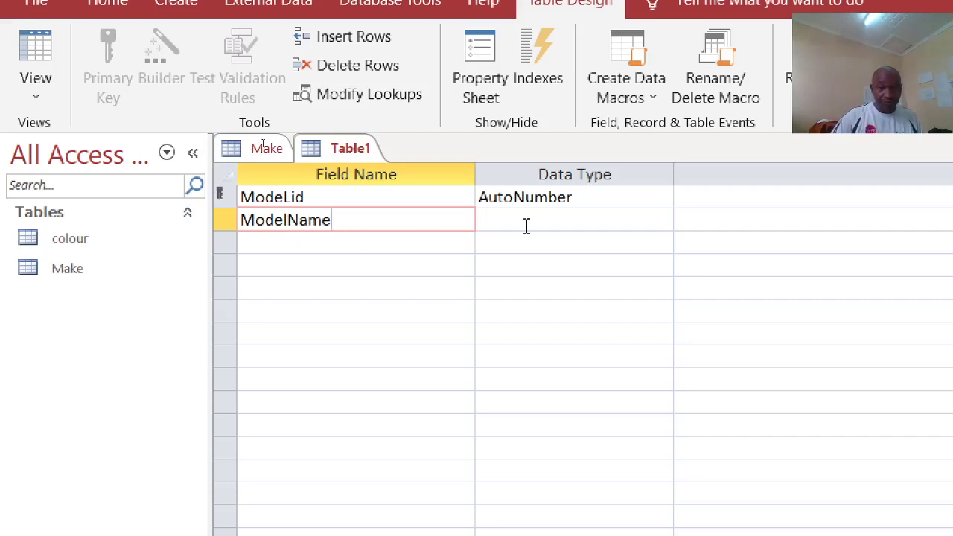
{"action": "left_click", "coordinate": [527, 226]}
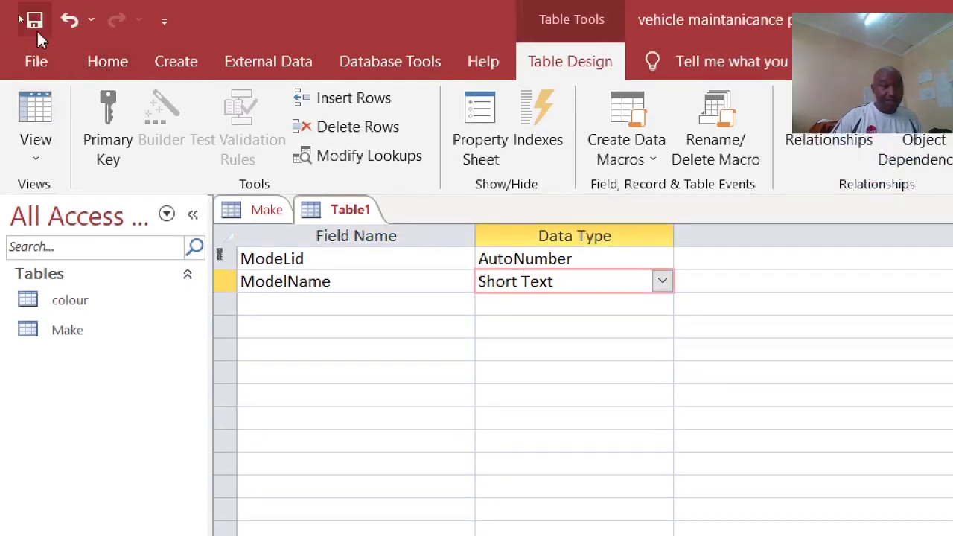
Step: Save the new table under the name Model
{"action": "left_click", "coordinate": [36, 29]}
{"action": "type", "text": "M"}
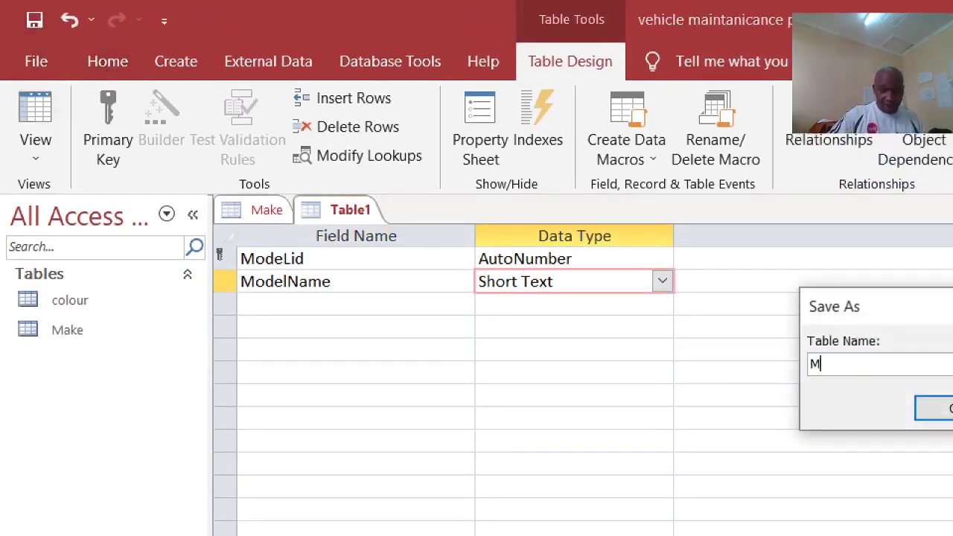
{"action": "type", "text": "odel"}
{"action": "key", "text": "Return"}
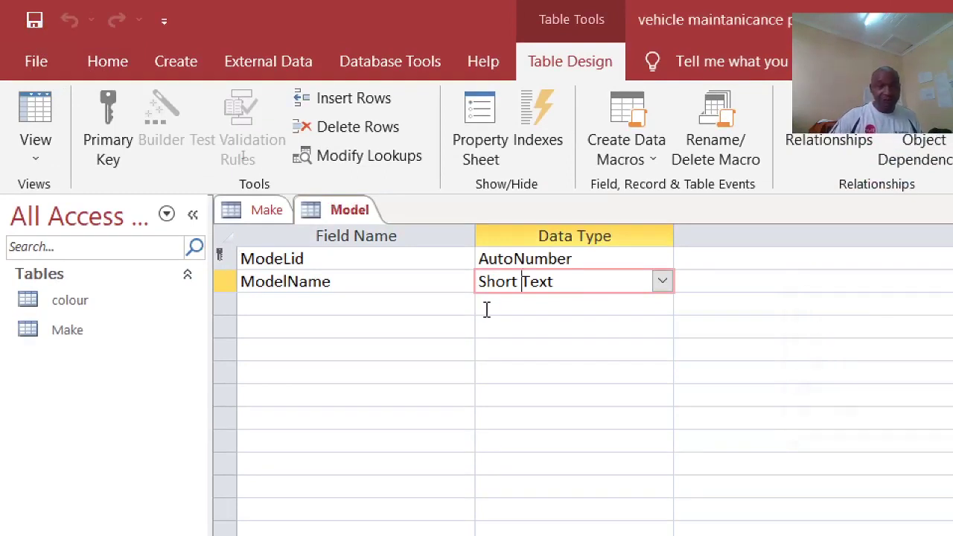
Step: In Datasheet view, enter Jeep, Ford and Benz as the three model names
{"action": "left_click", "coordinate": [29, 112]}
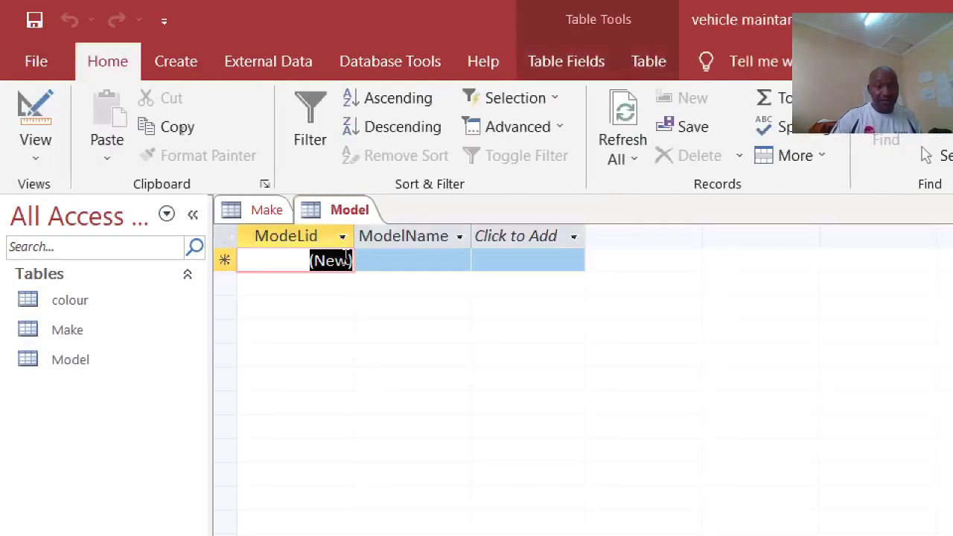
{"action": "left_click", "coordinate": [396, 261]}
{"action": "type", "text": "Jeep"}
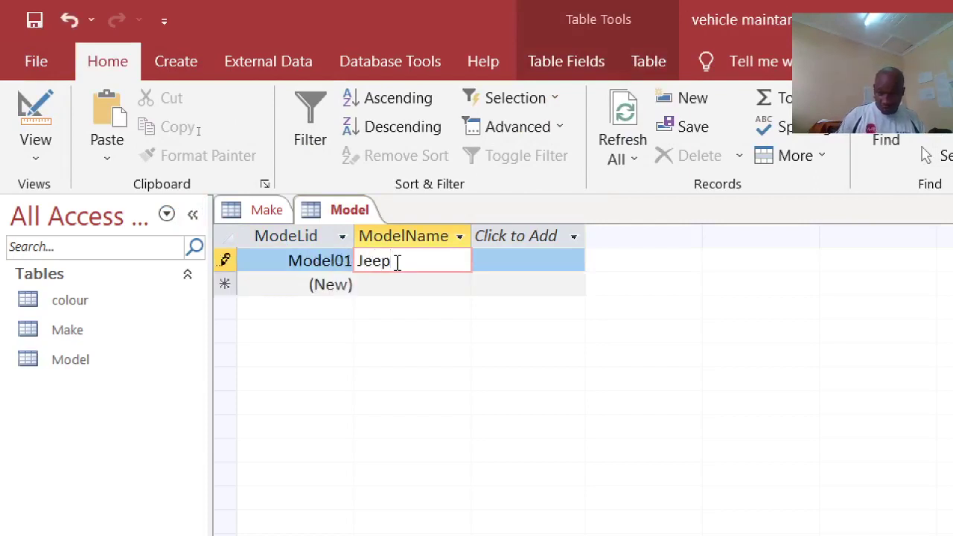
{"action": "key", "text": "Down"}
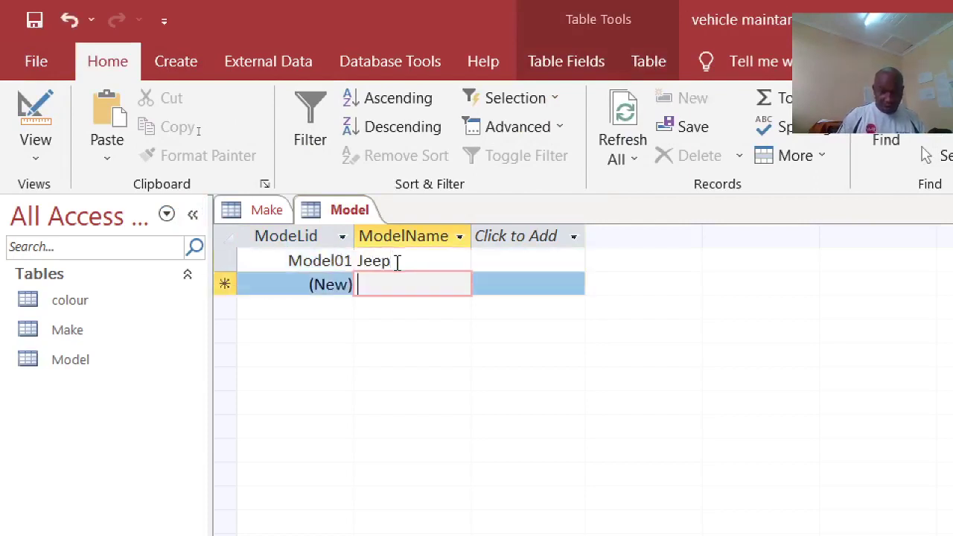
{"action": "type", "text": "Ford"}
{"action": "key", "text": "Down"}
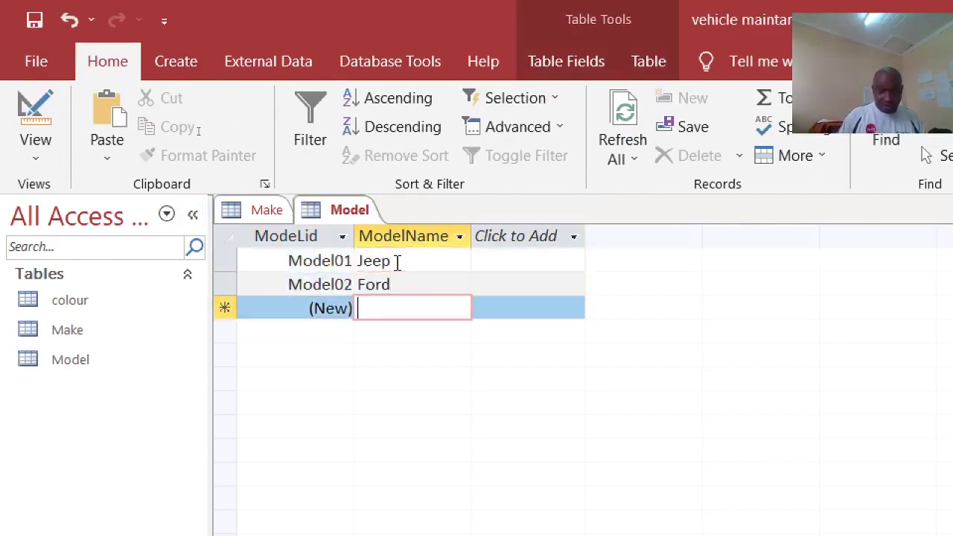
{"action": "type", "text": "BEnz"}
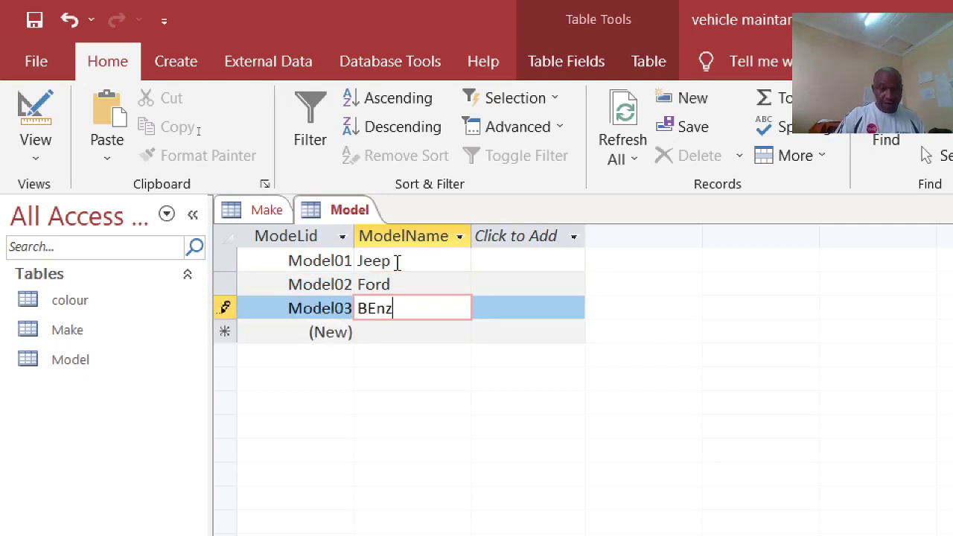
{"action": "key", "text": "BackSpace"}
{"action": "key", "text": "BackSpace"}
{"action": "key", "text": "BackSpace"}
{"action": "type", "text": "enz"}
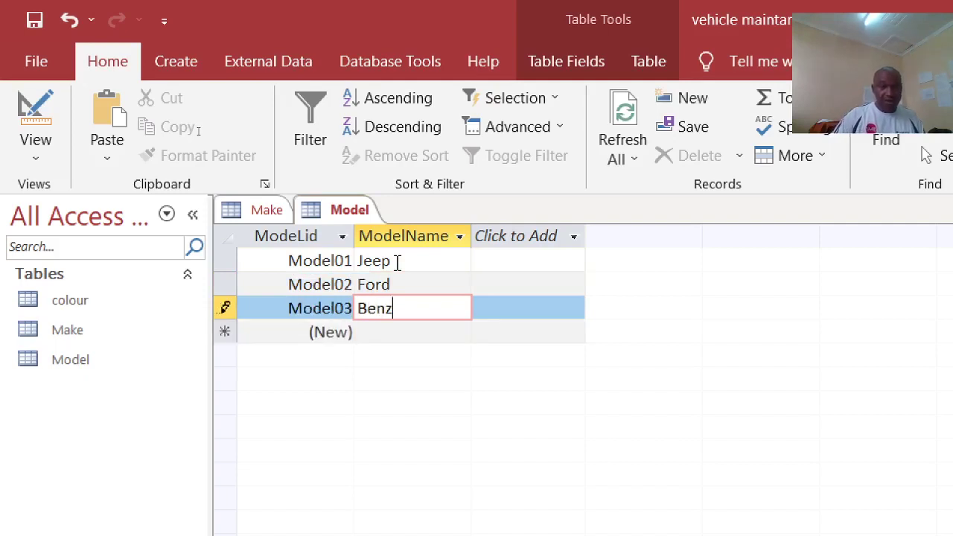
{"action": "left_click", "coordinate": [410, 339]}
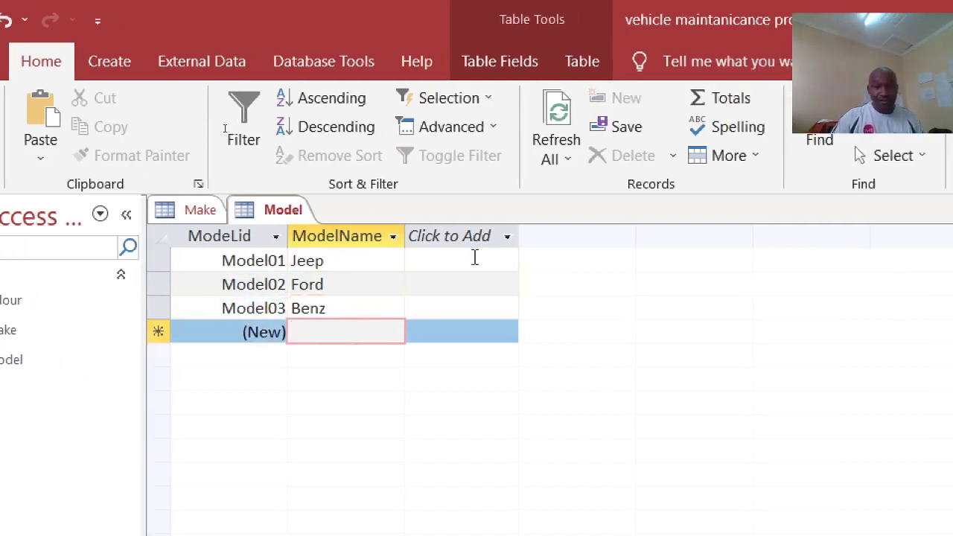
Step: In the Make table's datasheet, enter Subaru and Toyota as make names
{"action": "left_click", "coordinate": [189, 210]}
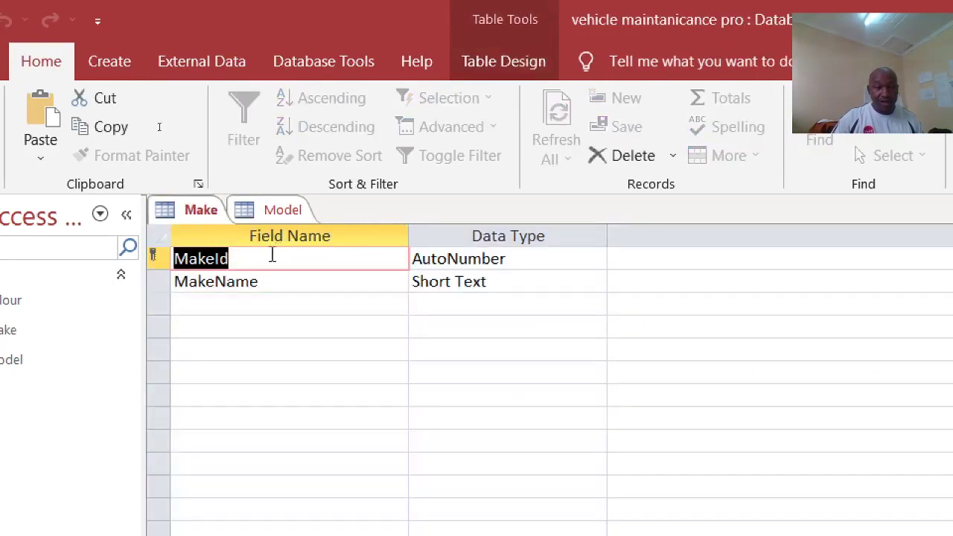
{"action": "left_click", "coordinate": [34, 108]}
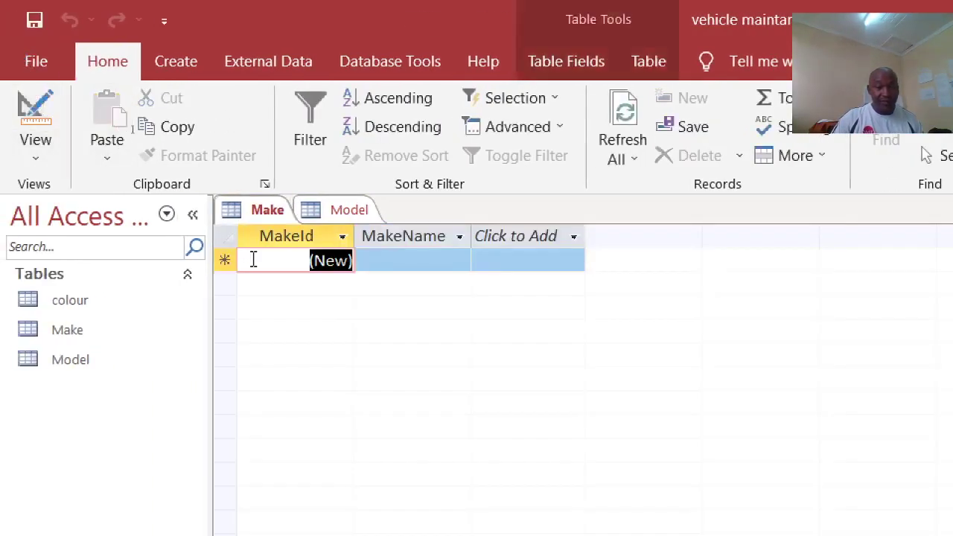
{"action": "left_click", "coordinate": [393, 258]}
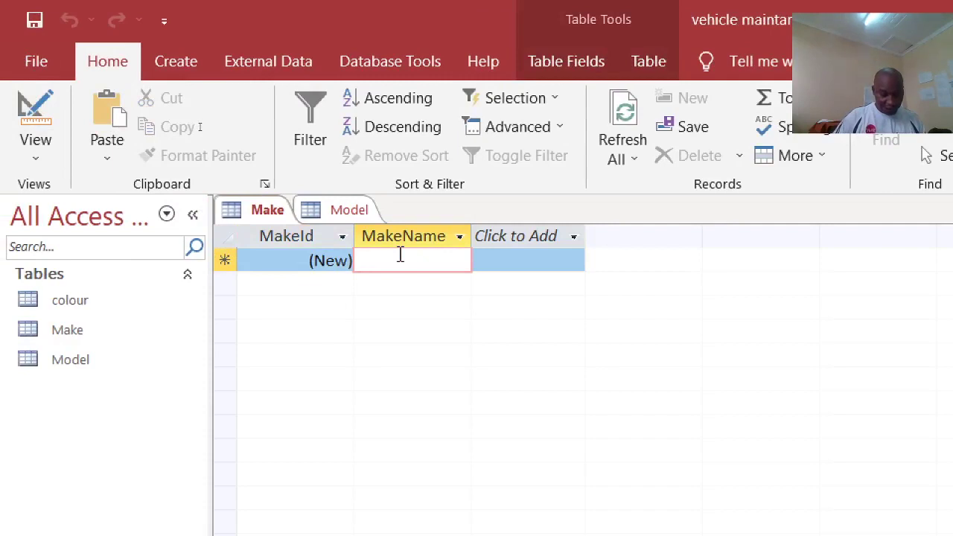
{"action": "type", "text": "Sbu"}
{"action": "key", "text": "BackSpace"}
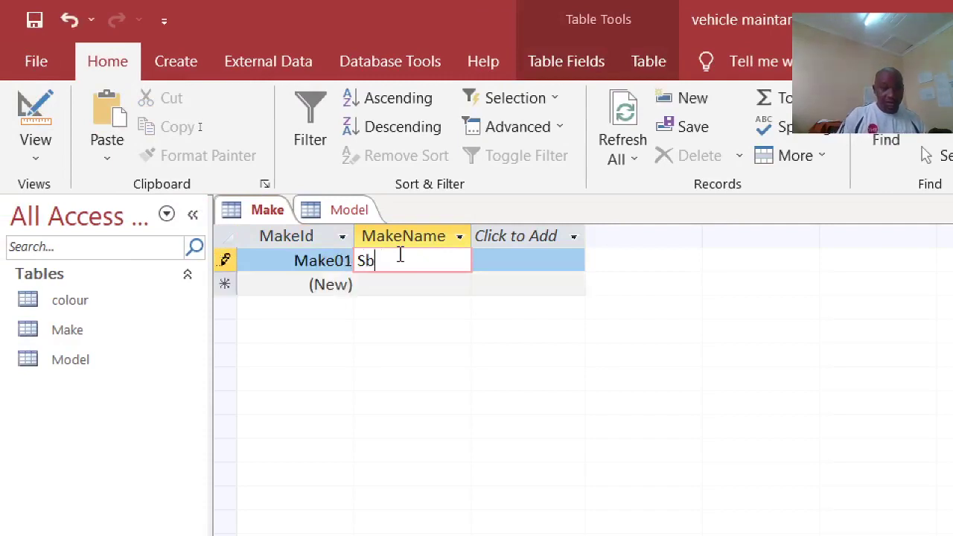
{"action": "key", "text": "BackSpace"}
{"action": "type", "text": "ubaru"}
{"action": "key", "text": "Down"}
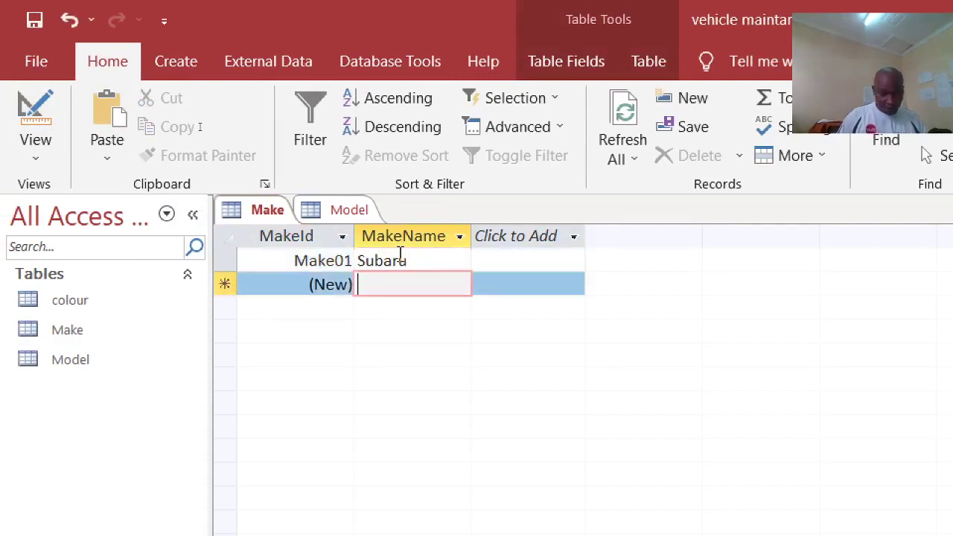
{"action": "type", "text": "Toyot"}
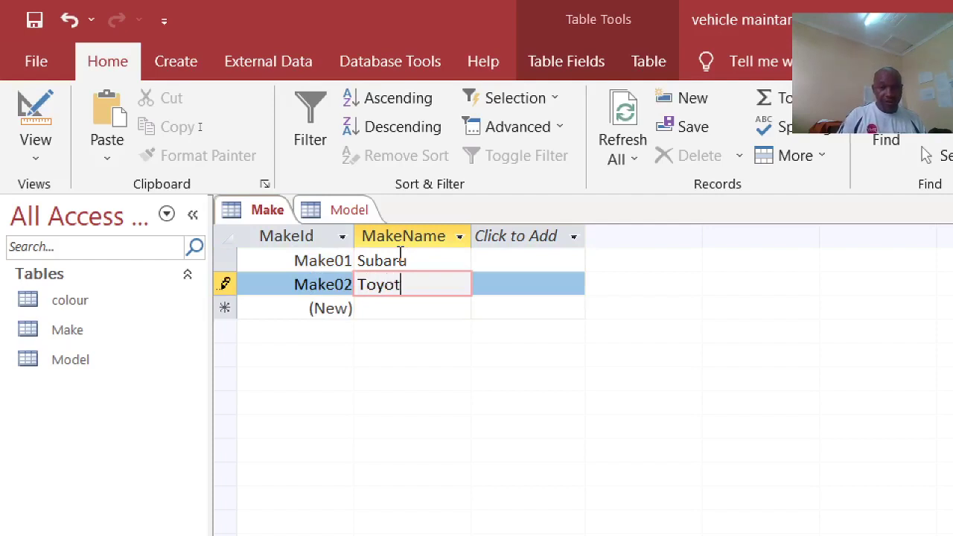
{"action": "type", "text": "ta"}
{"action": "key", "text": "Down"}
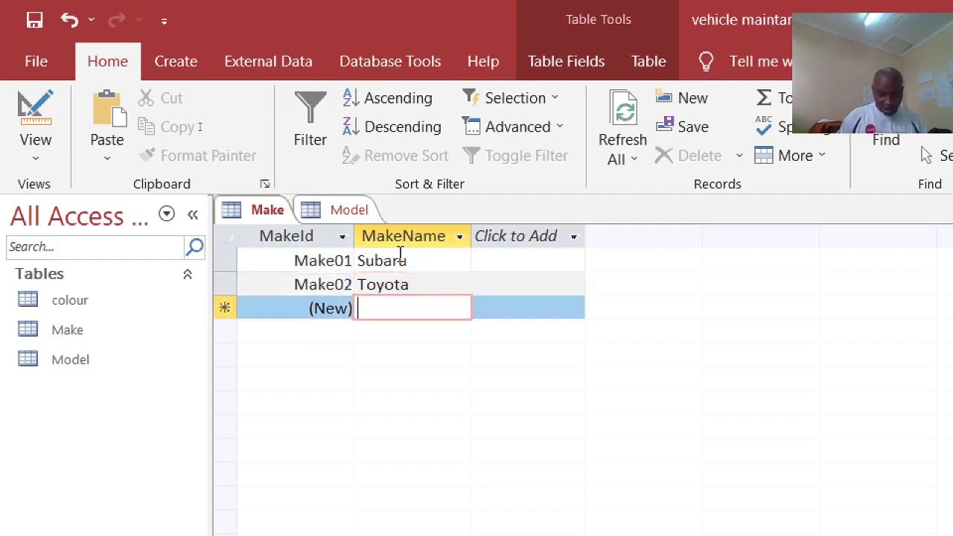
Step: Add Scania as the third make, then close all open tables
{"action": "type", "text": "Scabu"}
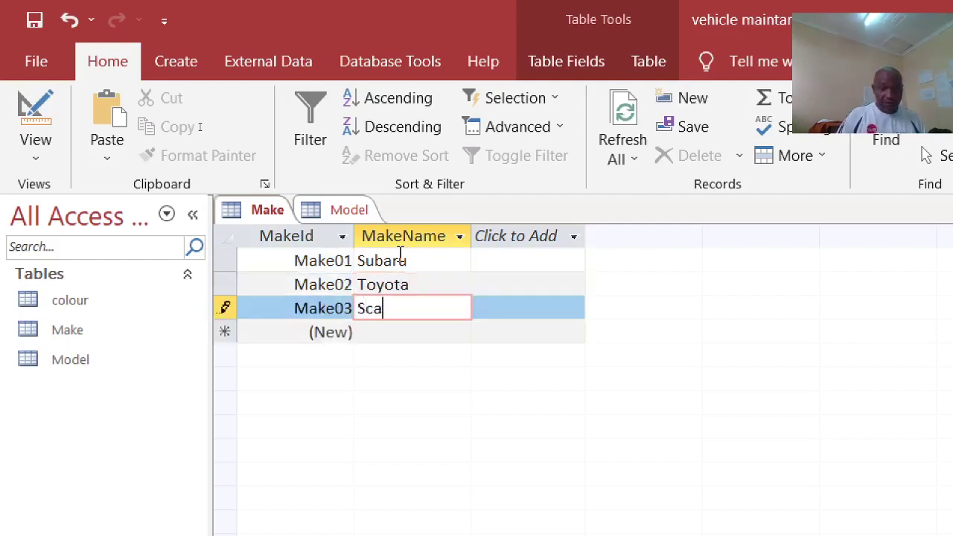
{"action": "key", "text": "BackSpace"}
{"action": "key", "text": "BackSpace"}
{"action": "type", "text": "nia"}
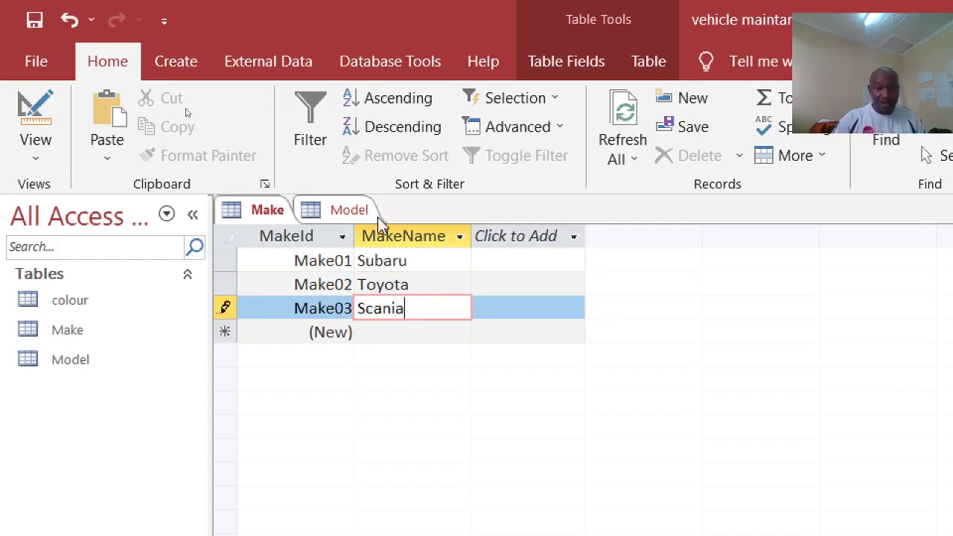
{"action": "right_click", "coordinate": [368, 217]}
{"action": "left_click", "coordinate": [399, 269]}
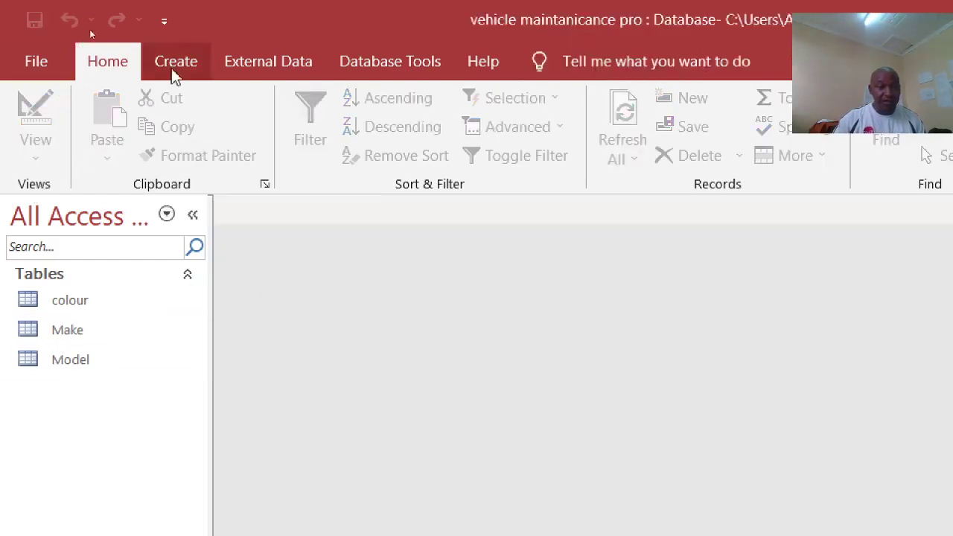
Step: Start a new table in Design View with a first field named VehicleID
{"action": "left_click", "coordinate": [178, 65]}
{"action": "left_click", "coordinate": [188, 141]}
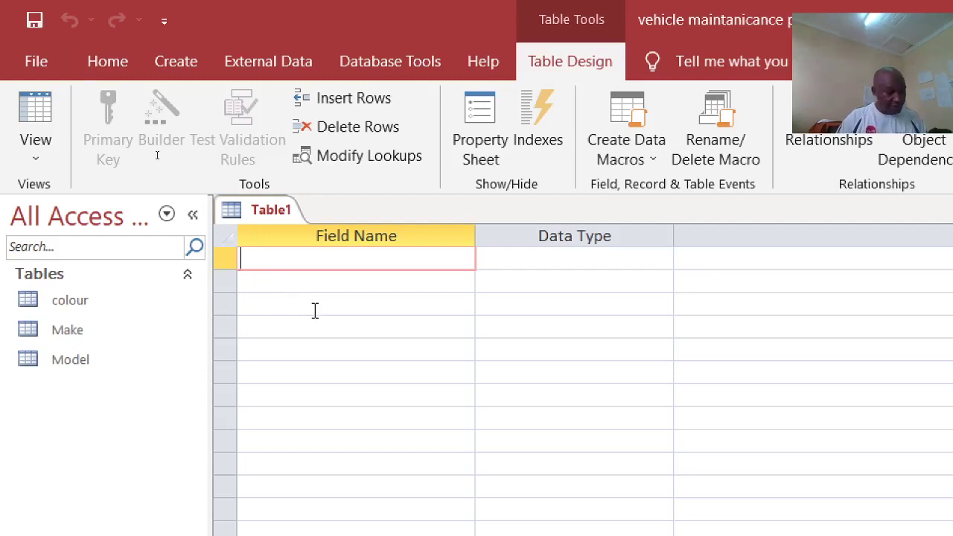
{"action": "type", "text": "SERvuce"}
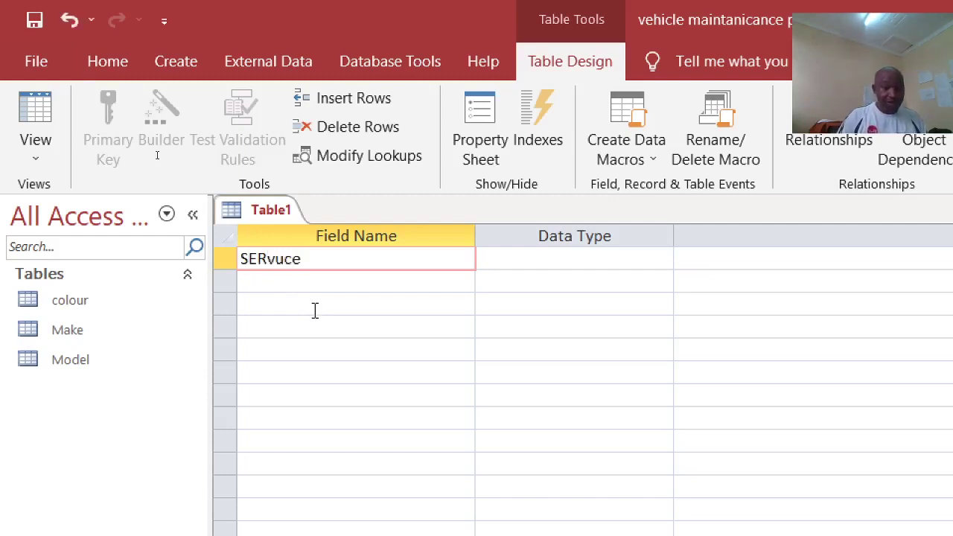
{"action": "key", "text": "BackSpace"}
{"action": "key", "text": "BackSpace"}
{"action": "key", "text": "BackSpace"}
{"action": "key", "text": "BackSpace"}
{"action": "key", "text": "BackSpace"}
{"action": "key", "text": "BackSpace"}
{"action": "key", "text": "BackSpace"}
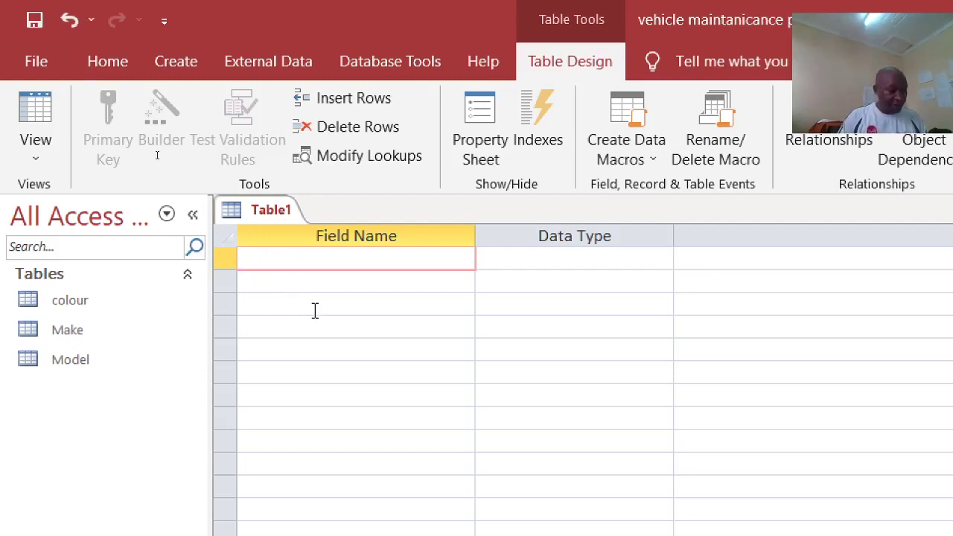
{"action": "type", "text": "Vehi"}
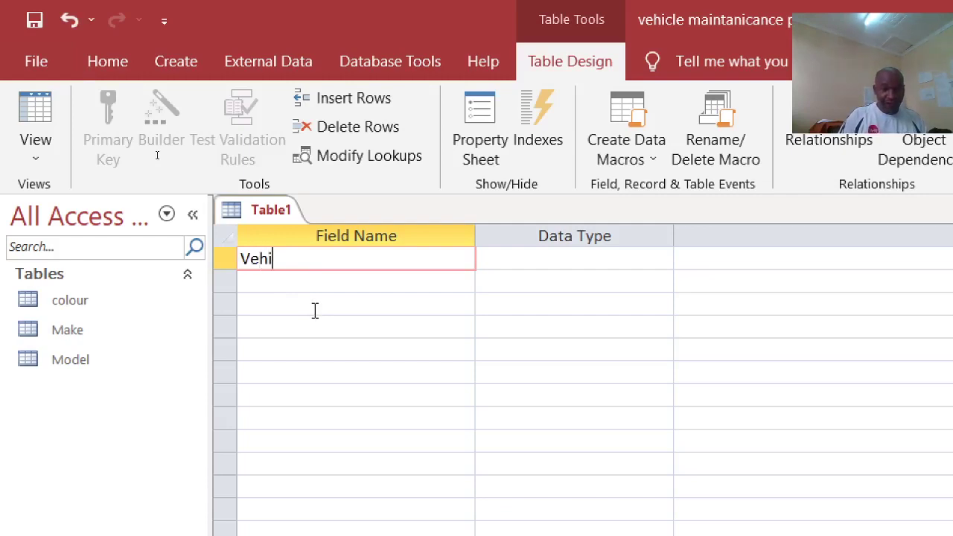
{"action": "type", "text": "cle"}
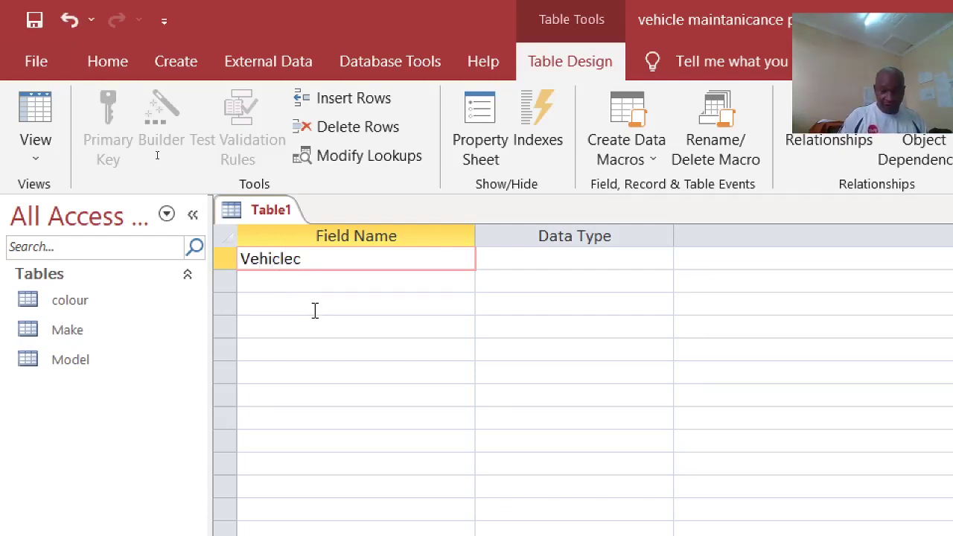
{"action": "type", "text": "ID"}
{"action": "key", "text": "Down"}
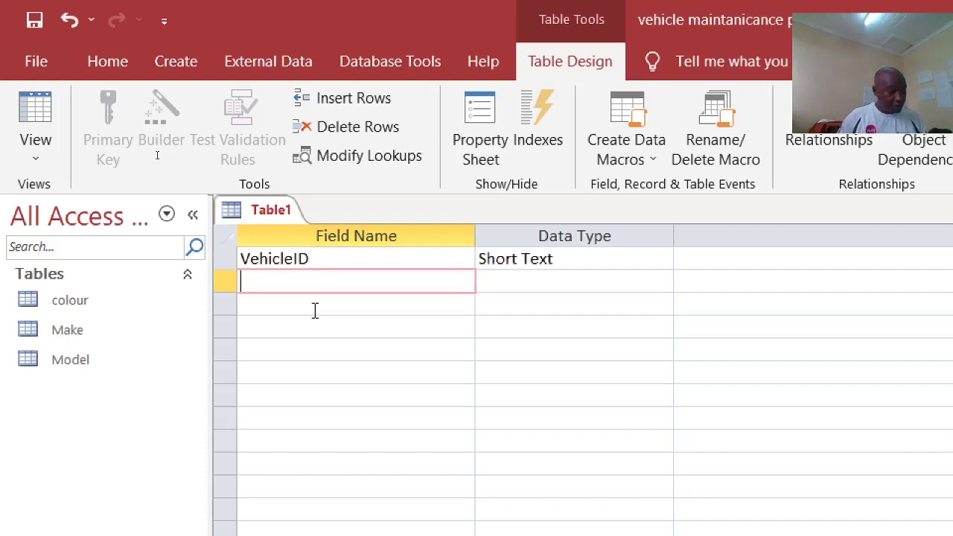
Step: Add a second field named Customer
{"action": "type", "text": "cU"}
{"action": "key", "text": "BackSpace"}
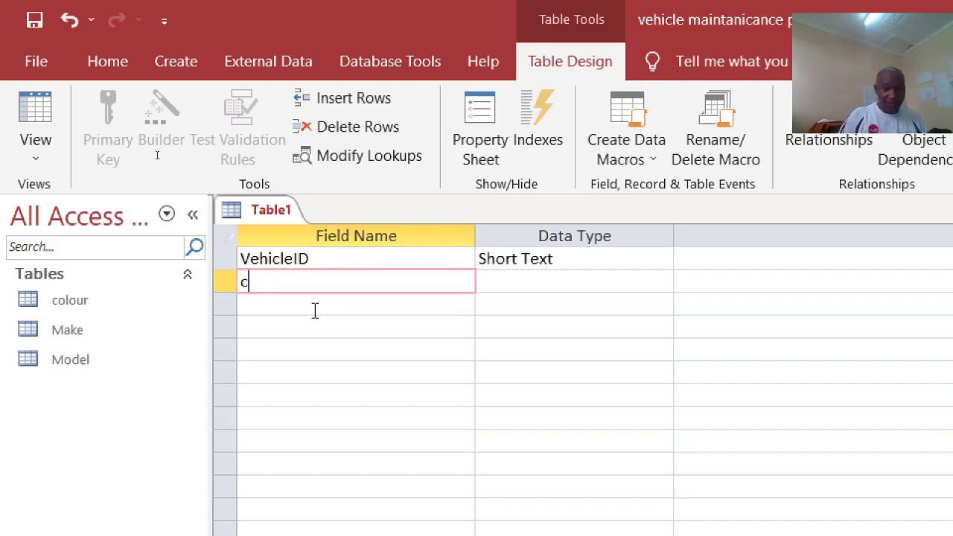
{"action": "key", "text": "BackSpace"}
{"action": "type", "text": "C"}
{"action": "key", "text": "Tab"}
{"action": "type", "text": "U"}
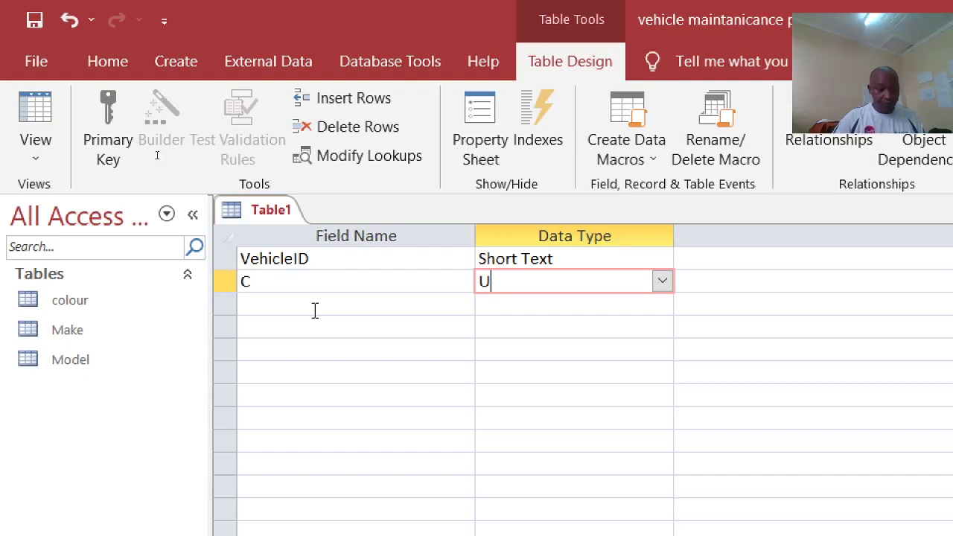
{"action": "key", "text": "Escape"}
{"action": "left_click", "coordinate": [307, 280]}
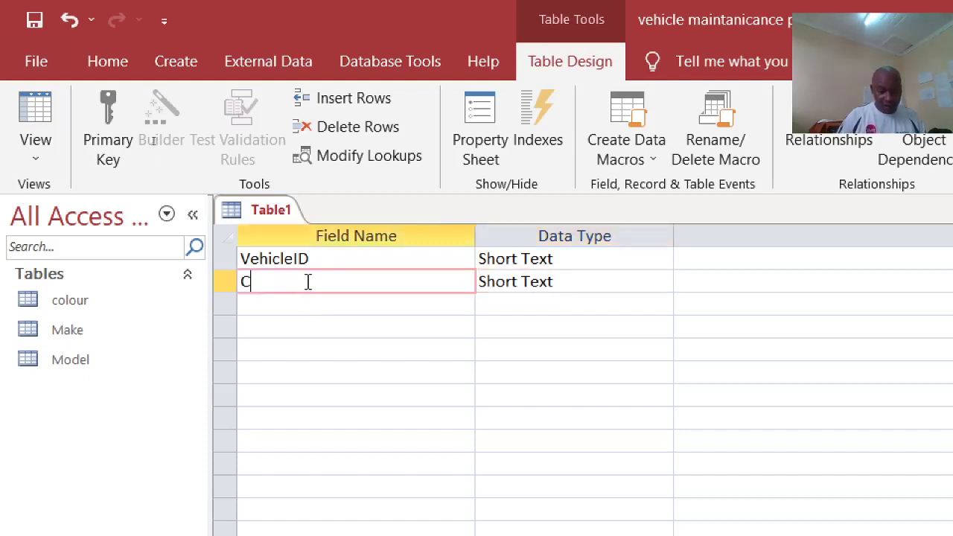
{"action": "type", "text": "USTOM"}
{"action": "key", "text": "BackSpace"}
{"action": "key", "text": "BackSpace"}
{"action": "key", "text": "BackSpace"}
{"action": "key", "text": "BackSpace"}
{"action": "key", "text": "BackSpace"}
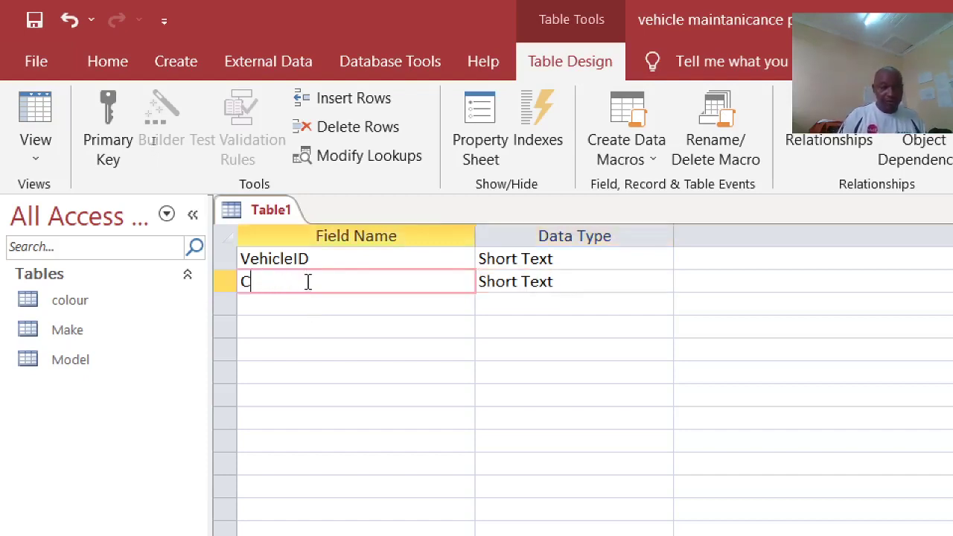
{"action": "type", "text": "ustomr"}
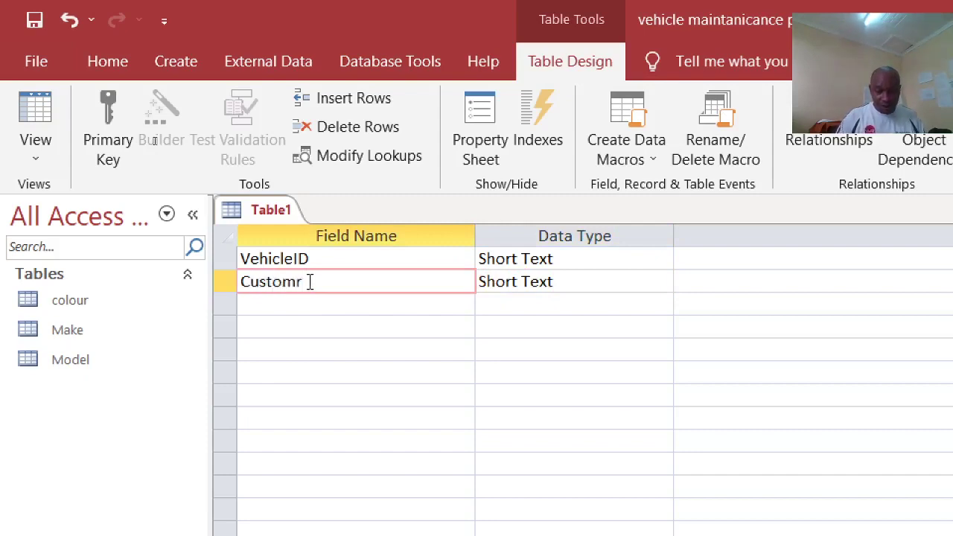
{"action": "key", "text": "BackSpace"}
{"action": "type", "text": "er"}
Step: Add a VehicleYear field with the Number data type
{"action": "left_click", "coordinate": [307, 313]}
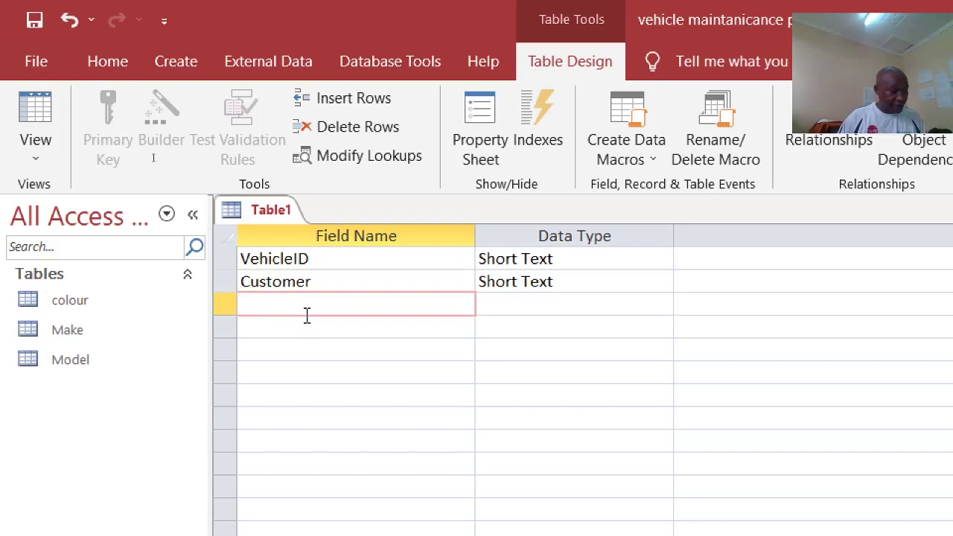
{"action": "type", "text": "Ve"}
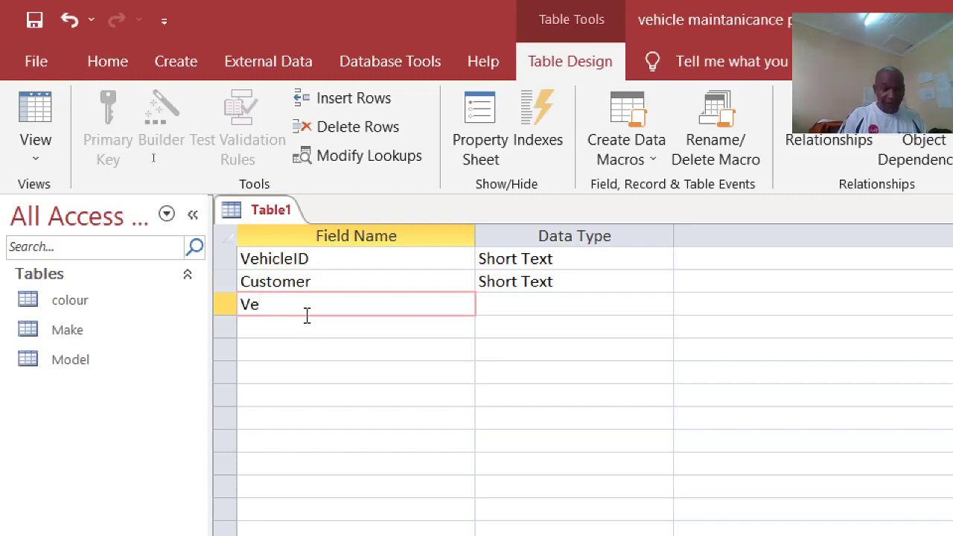
{"action": "type", "text": "hicleYear"}
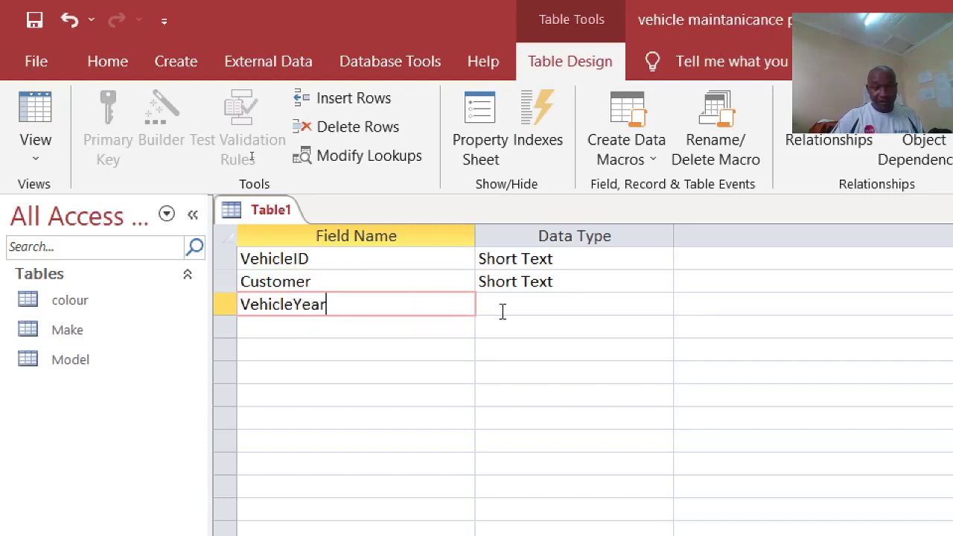
{"action": "left_click", "coordinate": [503, 312]}
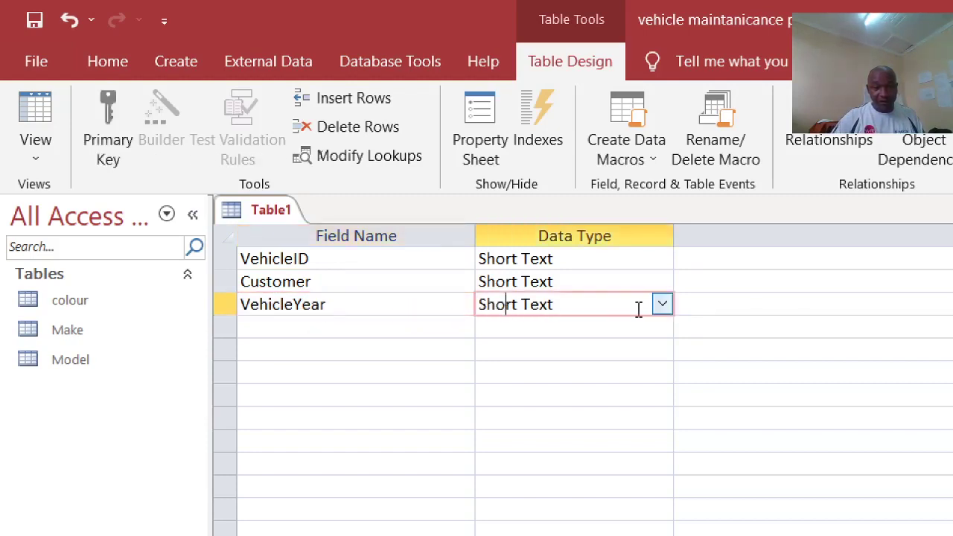
{"action": "left_click", "coordinate": [662, 304]}
{"action": "left_click", "coordinate": [590, 378]}
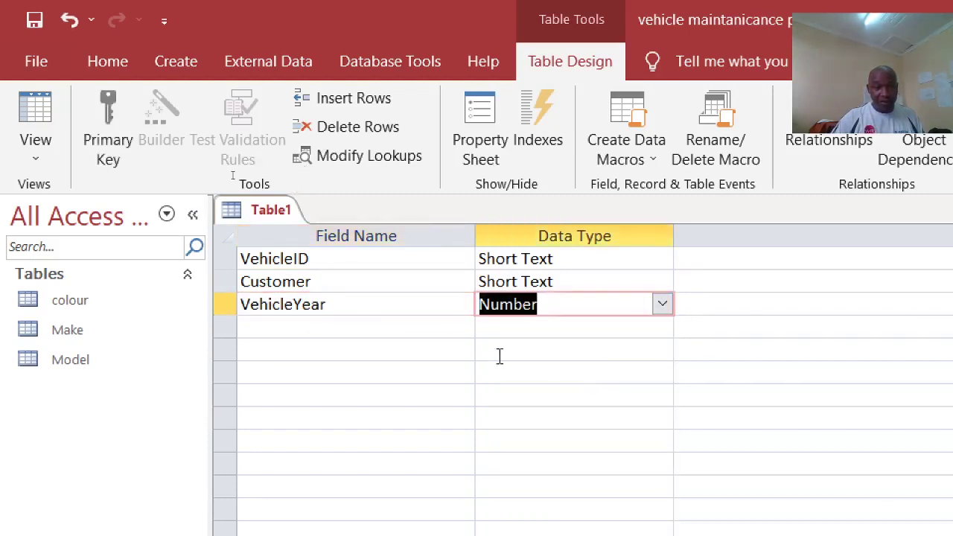
Step: Set VehicleID as the table's primary key
{"action": "left_click", "coordinate": [323, 258]}
{"action": "right_click", "coordinate": [323, 258]}
{"action": "left_click", "coordinate": [358, 272]}
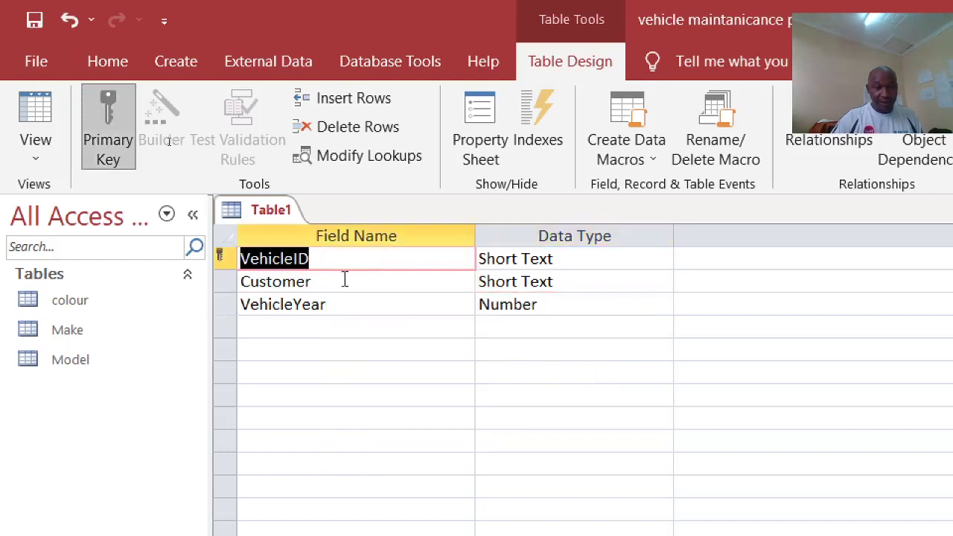
Step: Add the MakeID and ModelID fields
{"action": "left_click", "coordinate": [271, 328]}
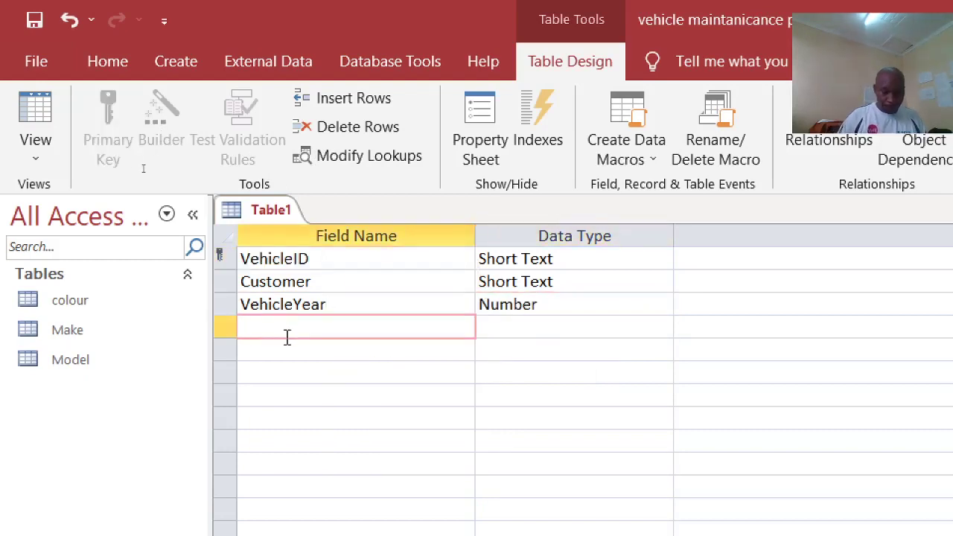
{"action": "type", "text": "Make"}
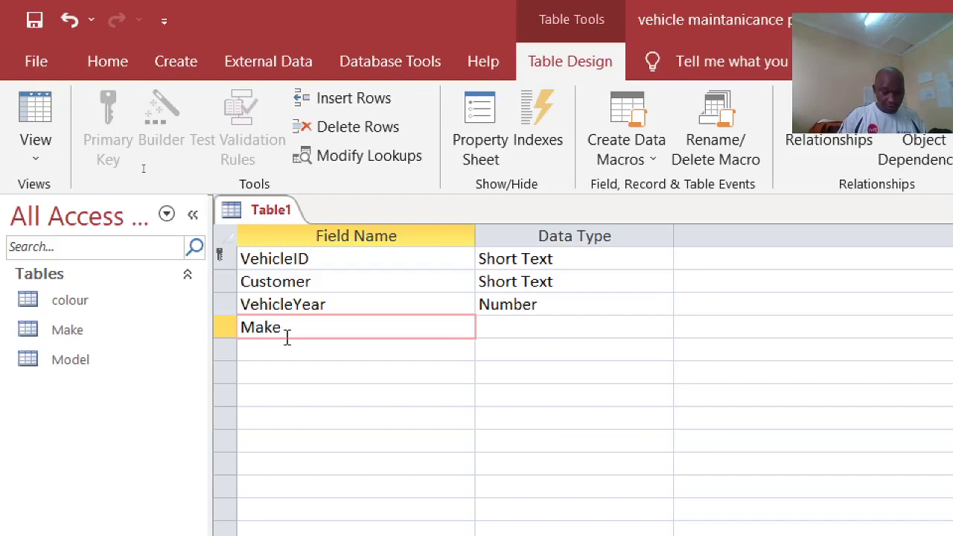
{"action": "type", "text": "ID"}
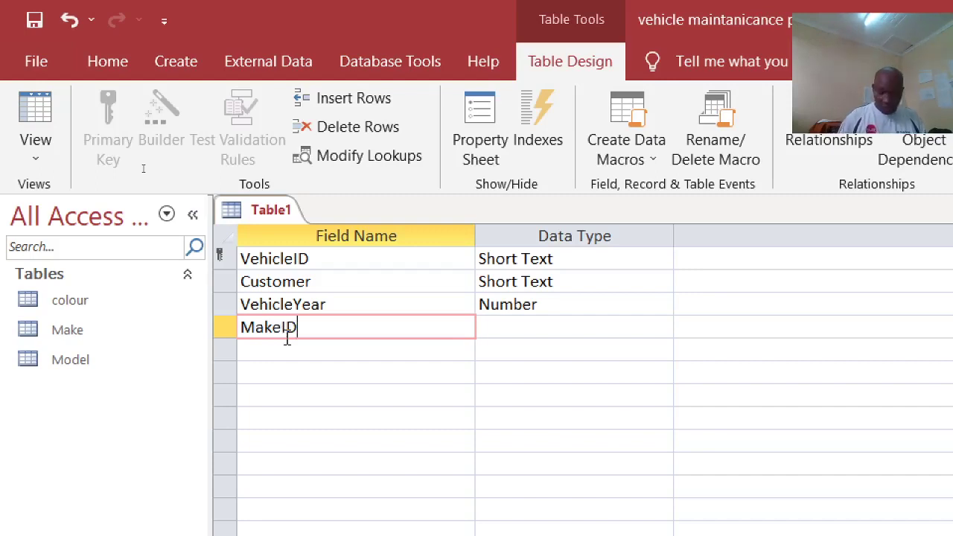
{"action": "key", "text": "Down"}
{"action": "type", "text": "Mo"}
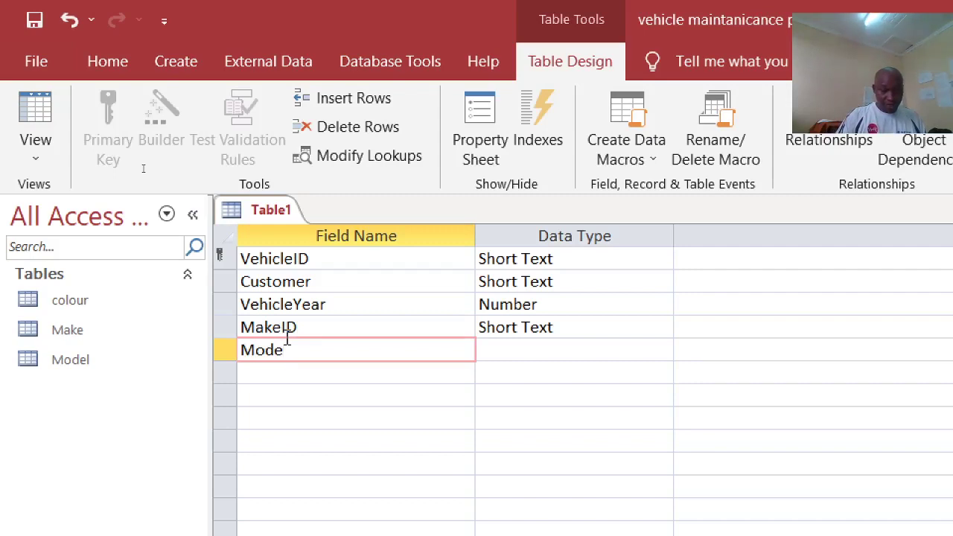
{"action": "type", "text": "delID"}
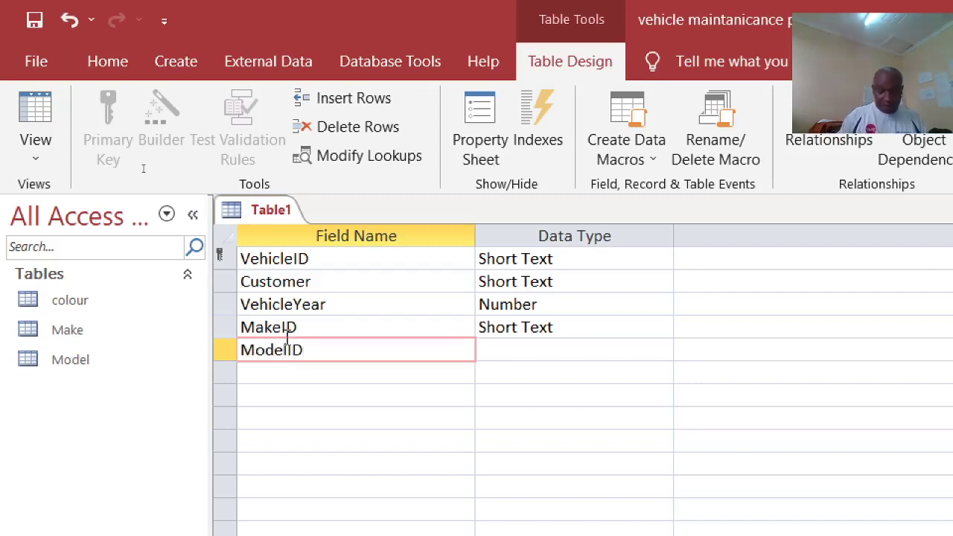
{"action": "key", "text": "Down"}
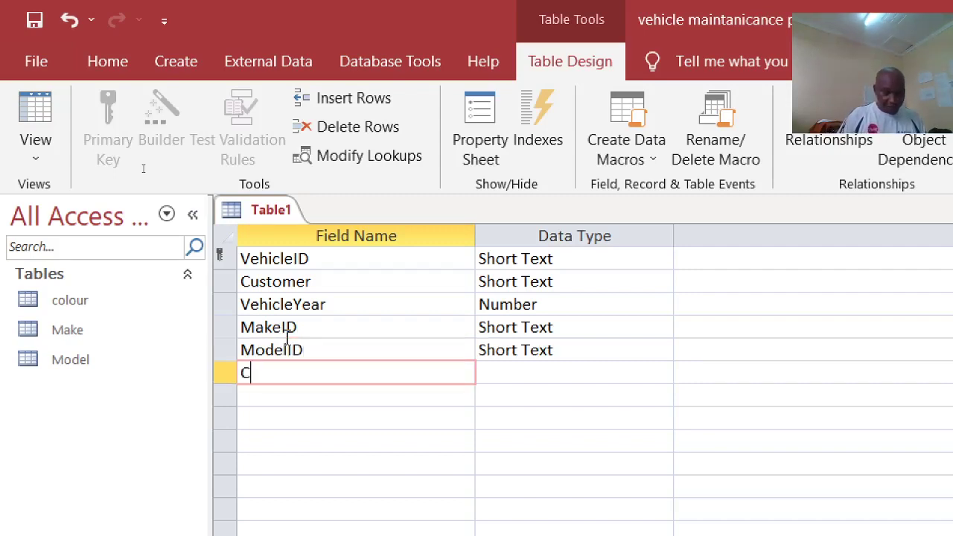
Step: Add a Color field and a Notes field with the default text type
{"action": "type", "text": "Clo"}
{"action": "key", "text": "BackSpace"}
{"action": "key", "text": "BackSpace"}
{"action": "type", "text": "oliou"}
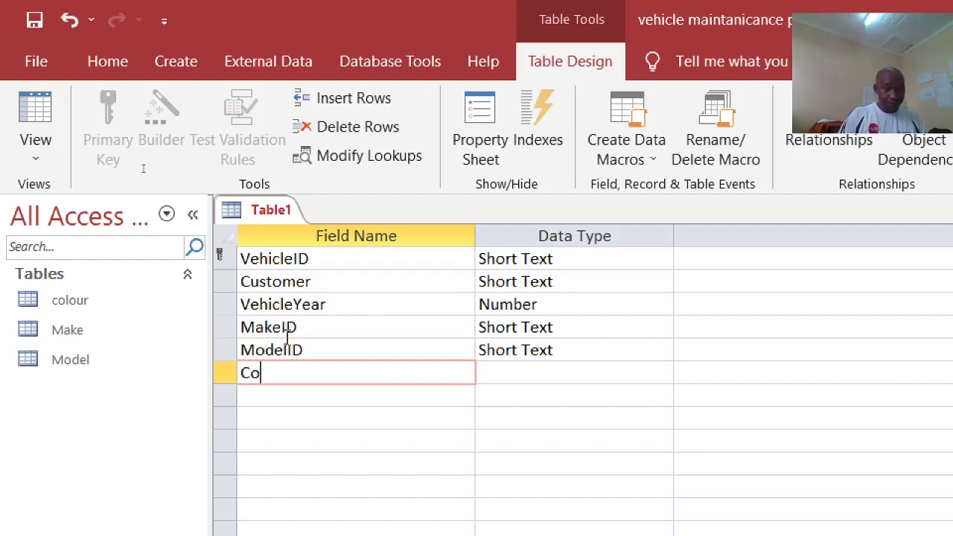
{"action": "key", "text": "BackSpace"}
{"action": "key", "text": "BackSpace"}
{"action": "key", "text": "BackSpace"}
{"action": "key", "text": "Down"}
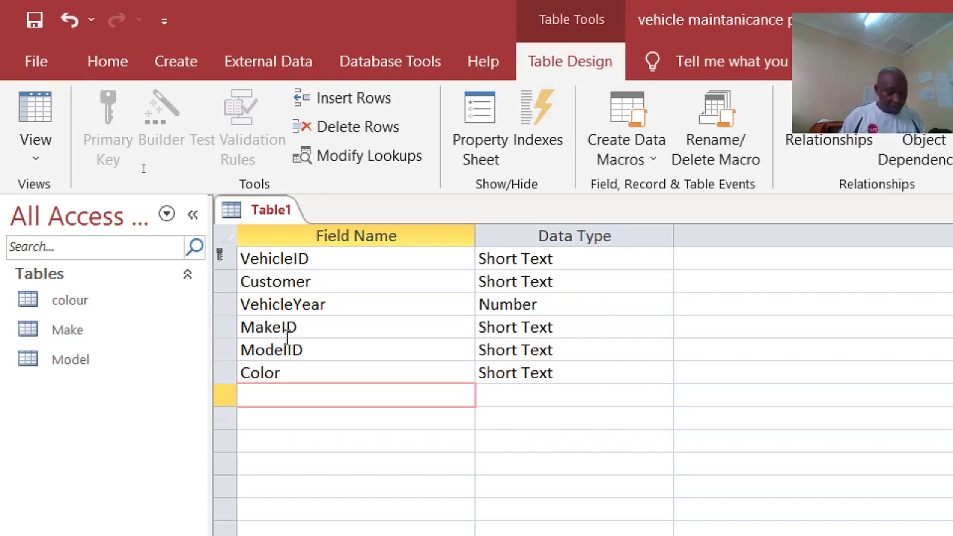
{"action": "type", "text": "No"}
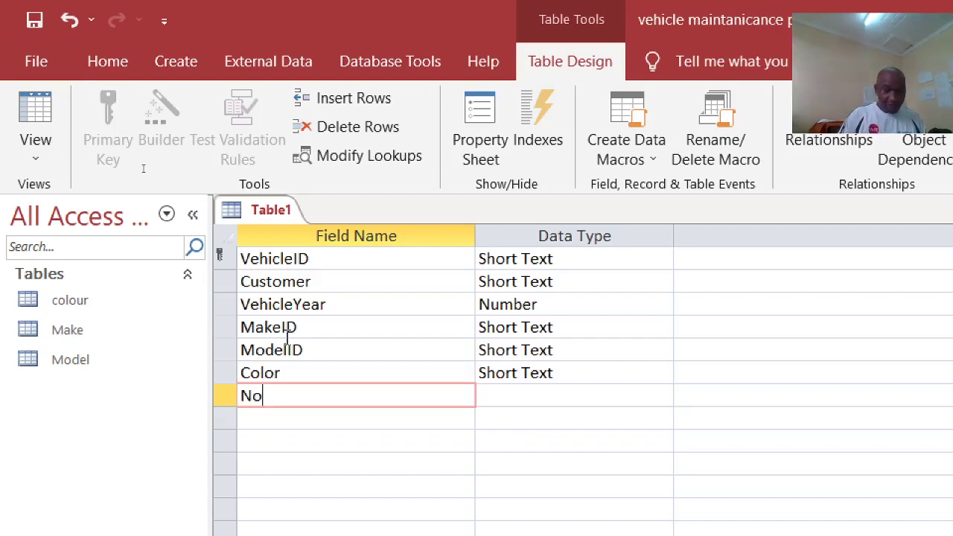
{"action": "type", "text": "tes"}
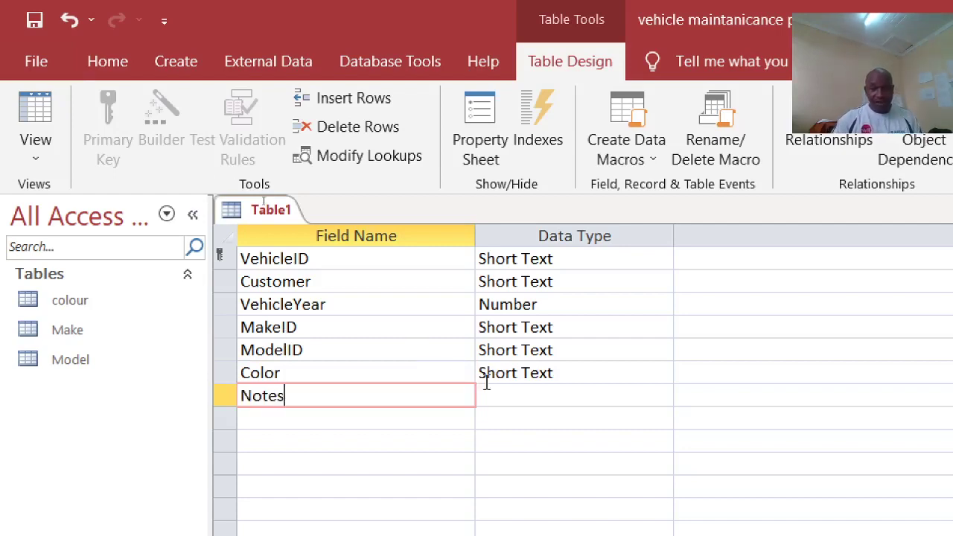
{"action": "left_click", "coordinate": [534, 403]}
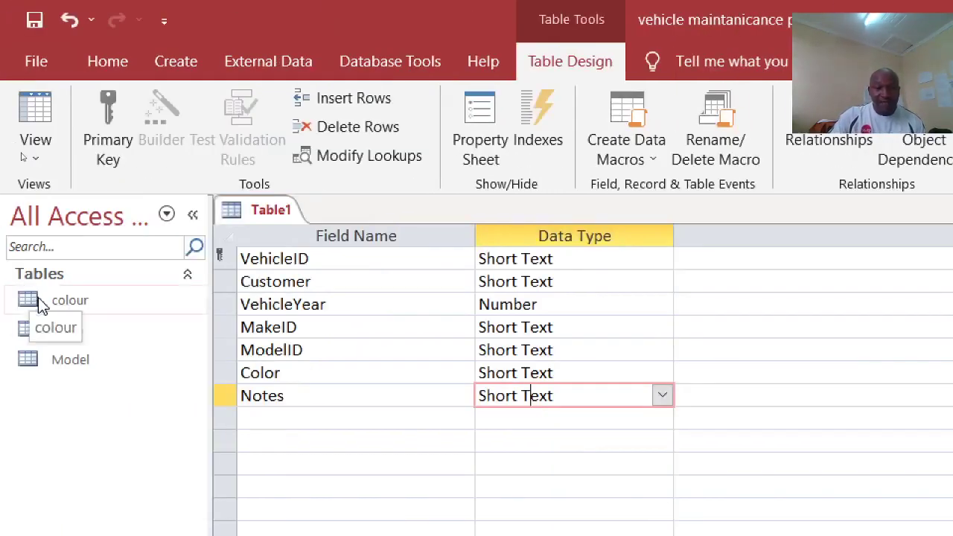
Step: Set VehicleYear's Default Value to =Year(Date())
{"action": "left_click", "coordinate": [549, 303]}
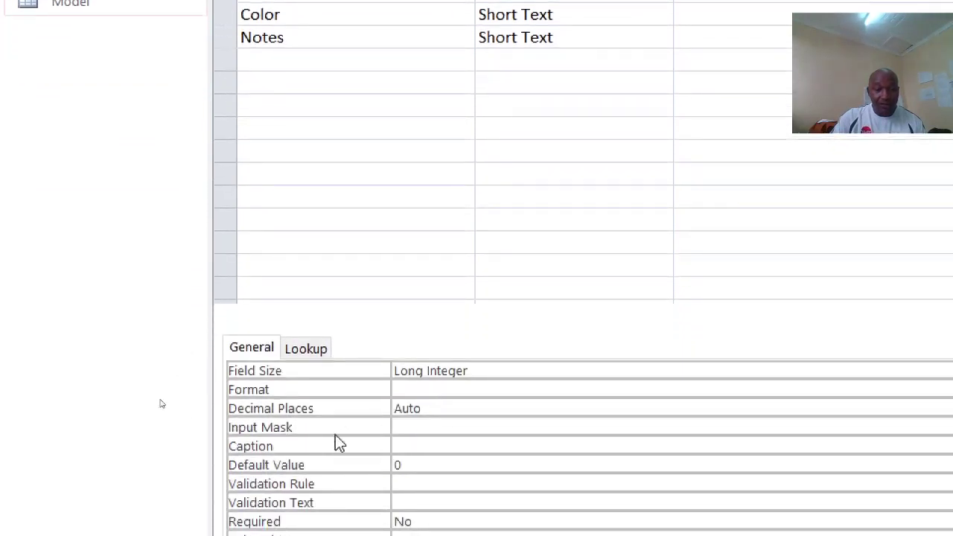
{"action": "left_click", "coordinate": [362, 413]}
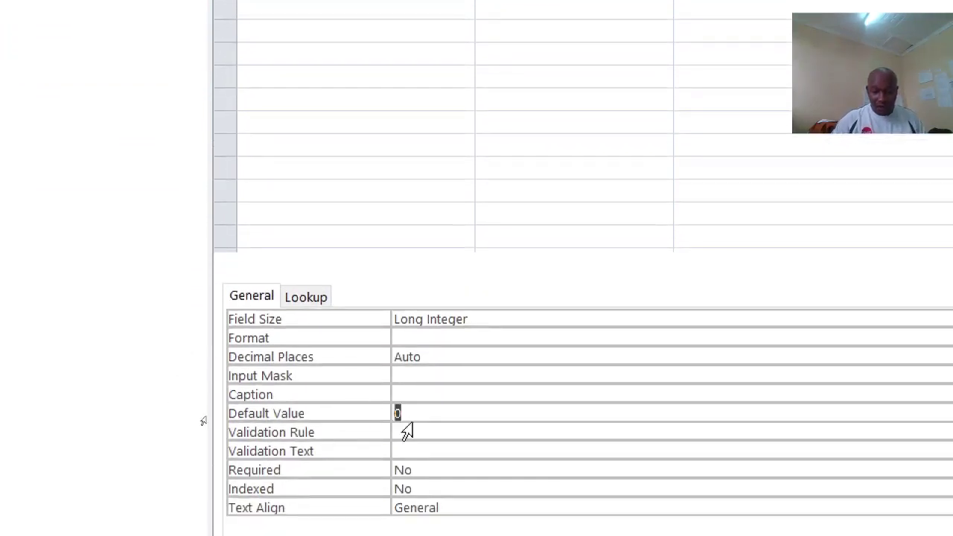
{"action": "type", "text": "="}
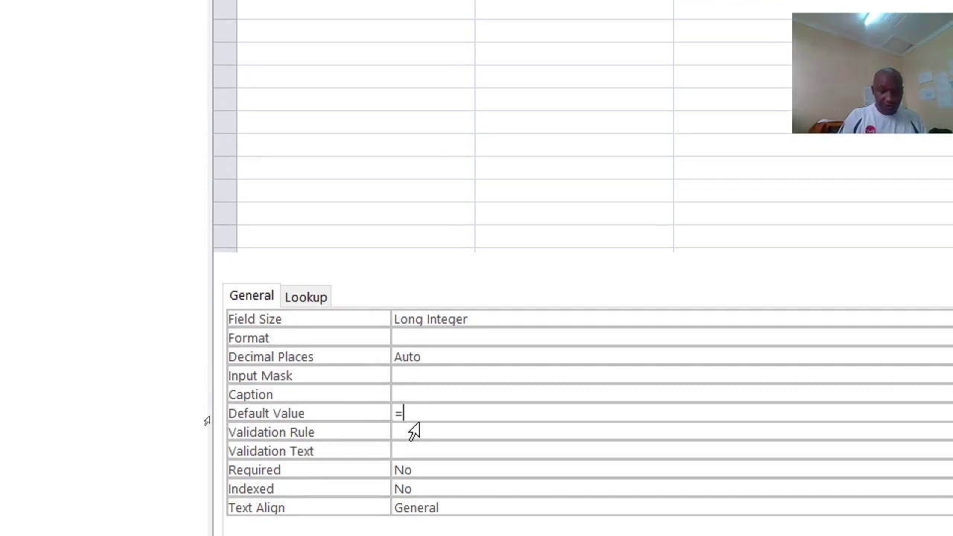
{"action": "type", "text": "year"}
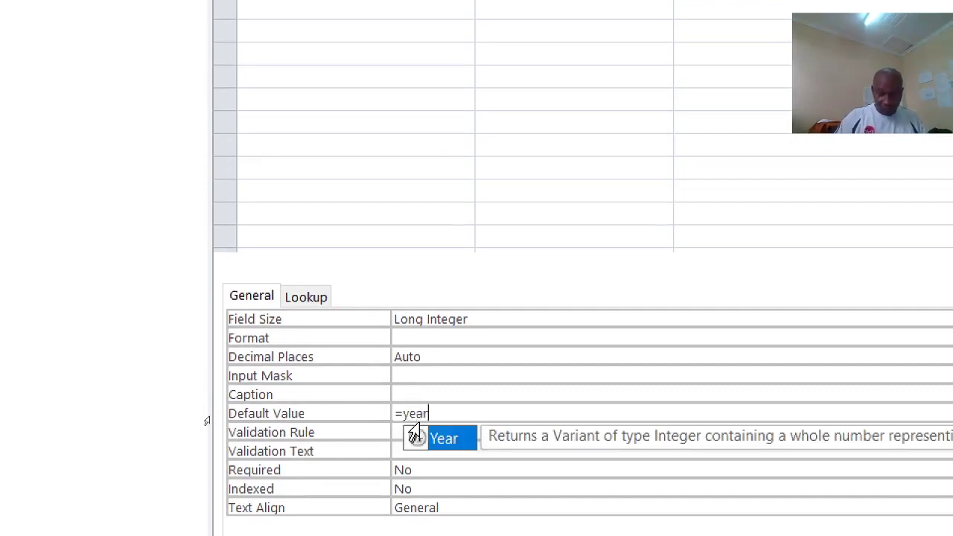
{"action": "type", "text": "(date"}
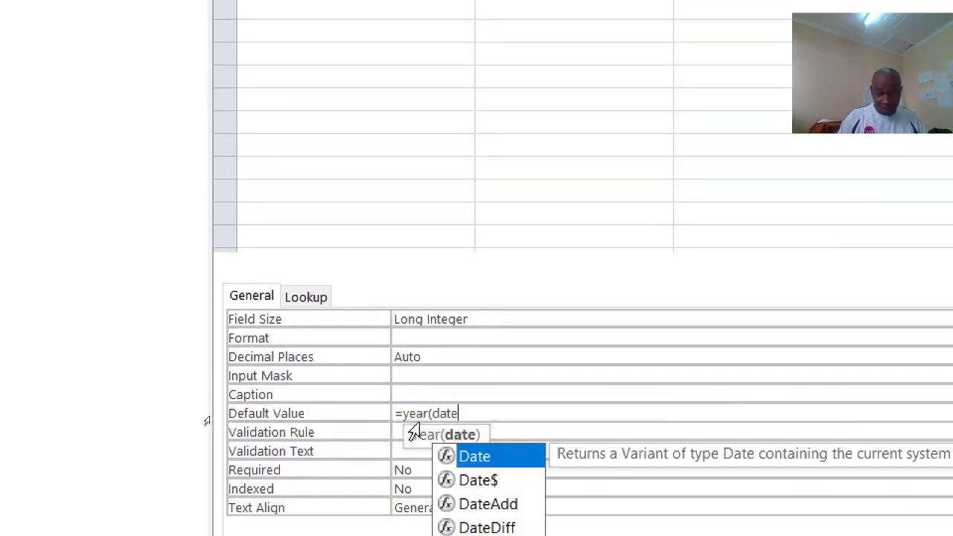
{"action": "type", "text": "("}
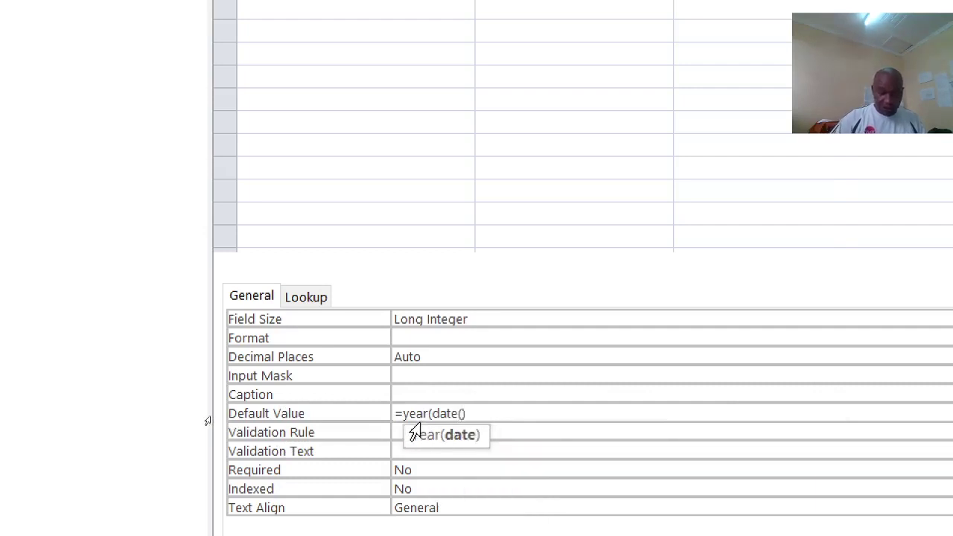
{"action": "type", "text": "))"}
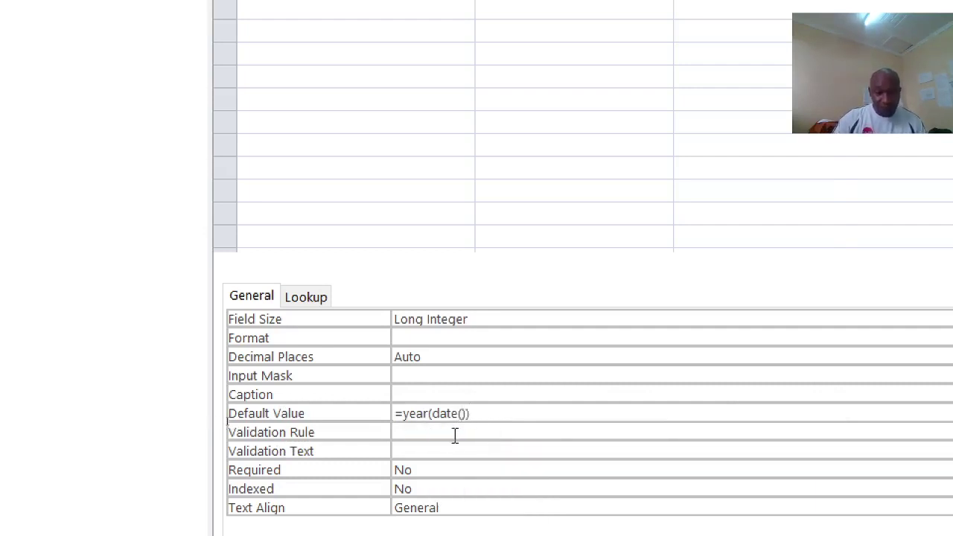
Step: Give VehicleYear the rule >2000 And <=Year(Date())+1 with message 'Between year 2001 and 2022'
{"action": "left_click", "coordinate": [455, 432]}
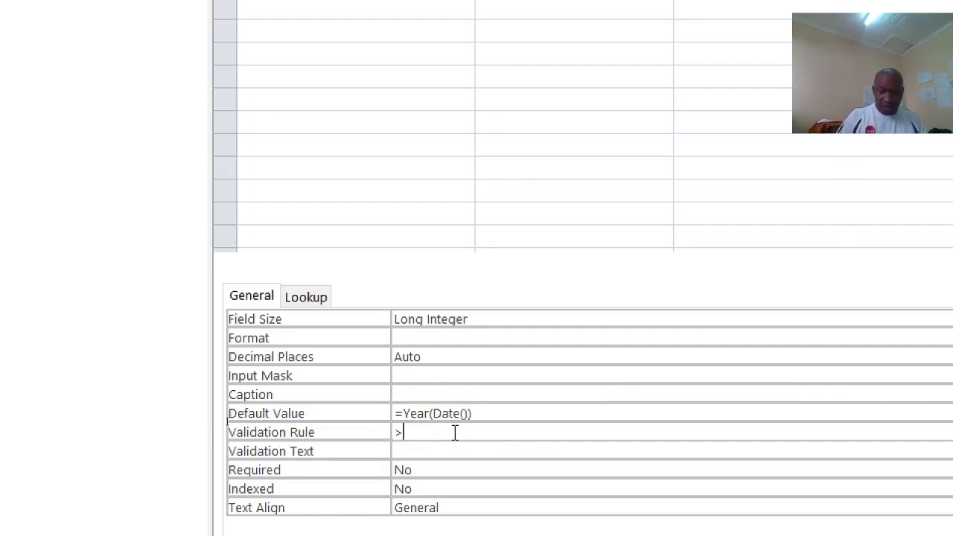
{"action": "type", "text": ">2000"}
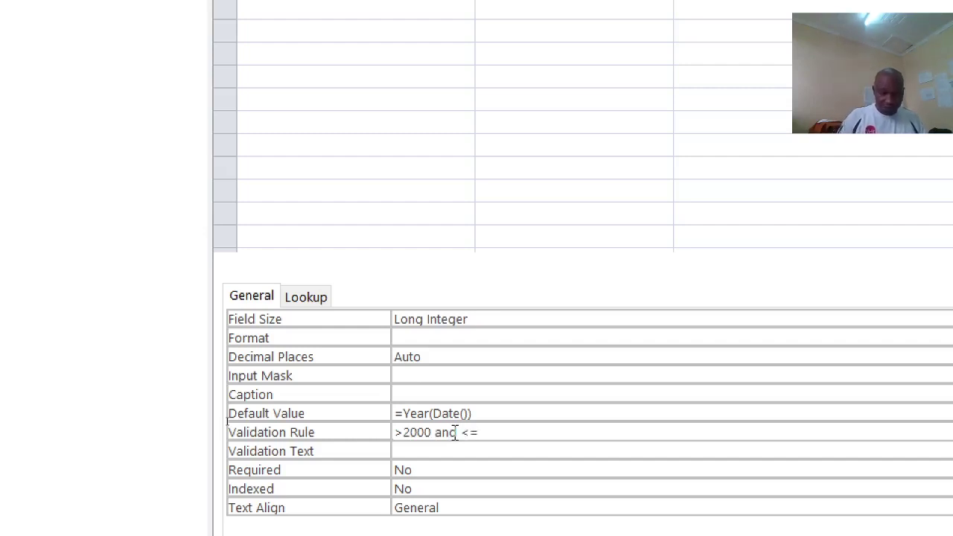
{"action": "type", "text": "and <= ye"}
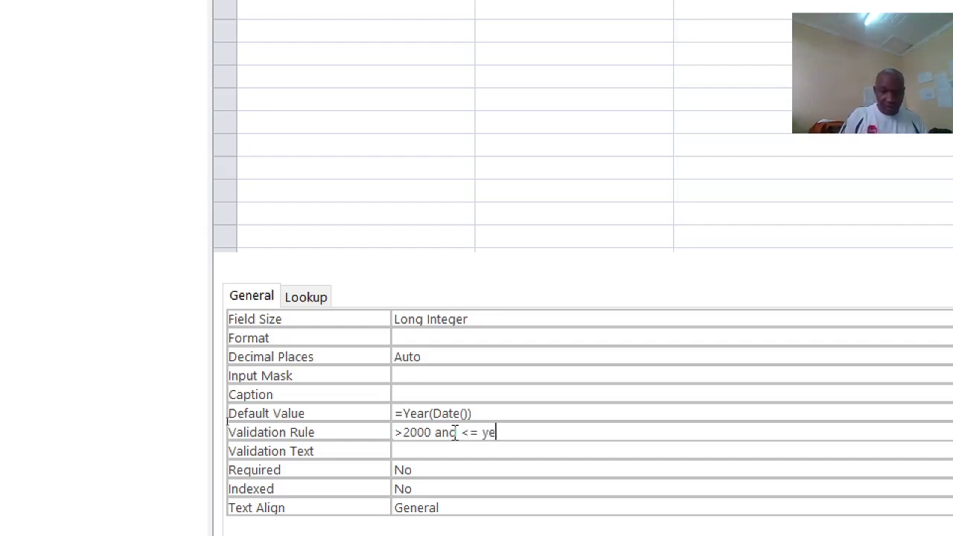
{"action": "type", "text": "ar("}
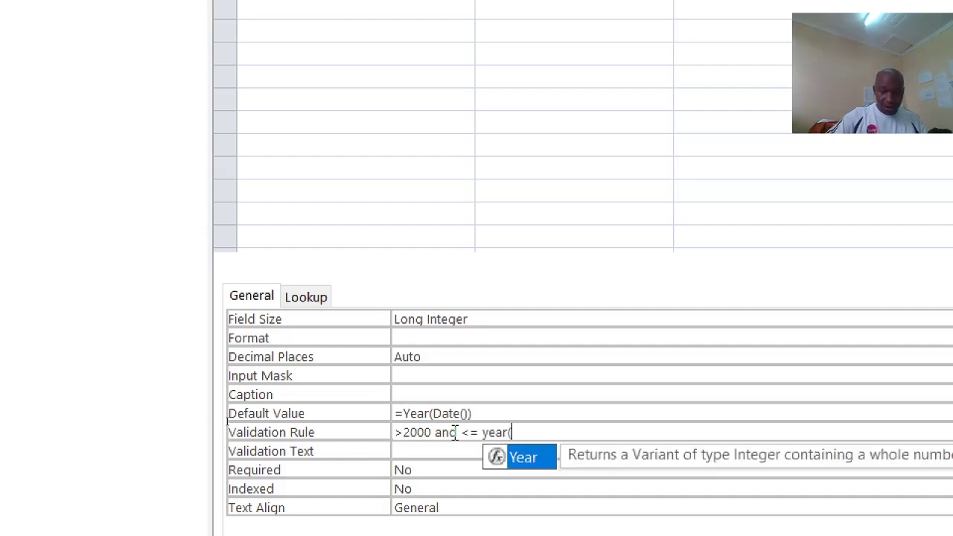
{"action": "type", "text": "date"}
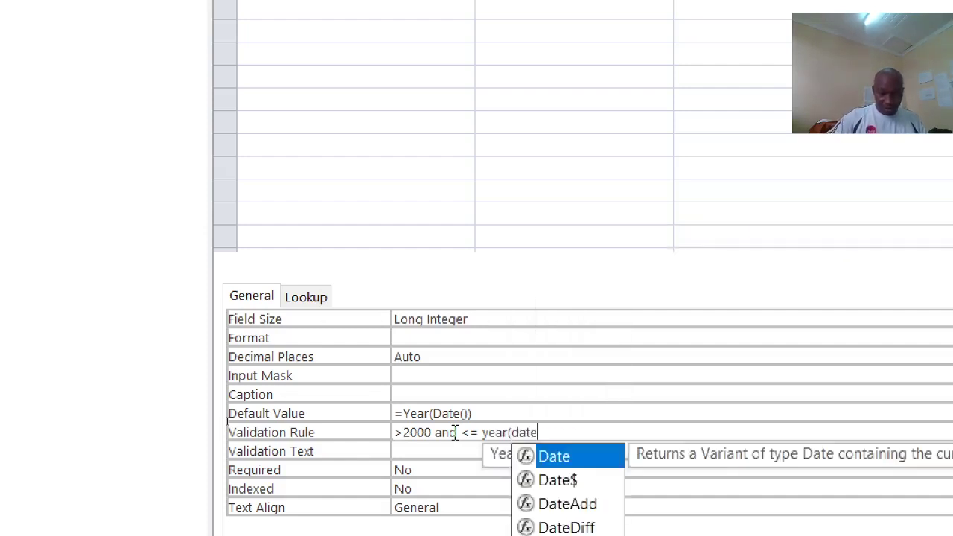
{"action": "type", "text": ")"}
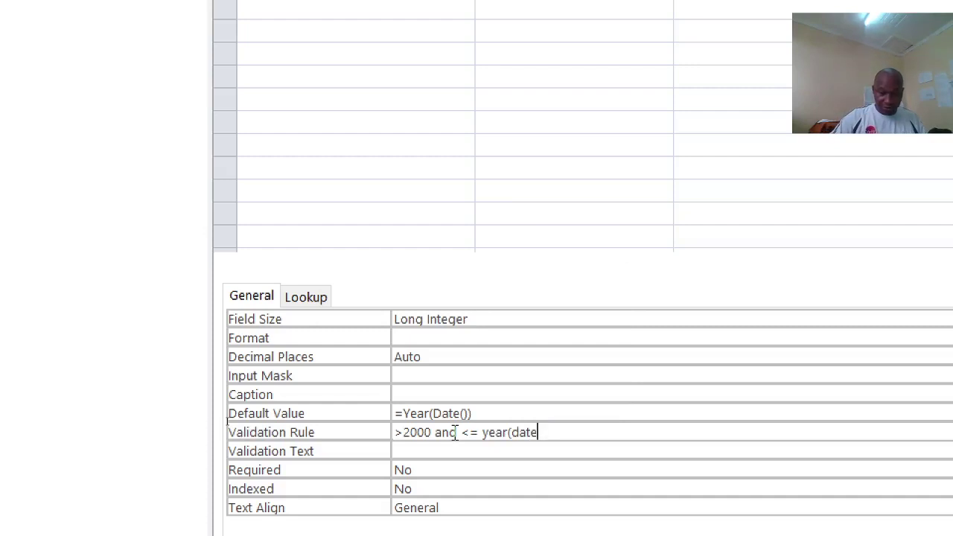
{"action": "type", "text": "()"}
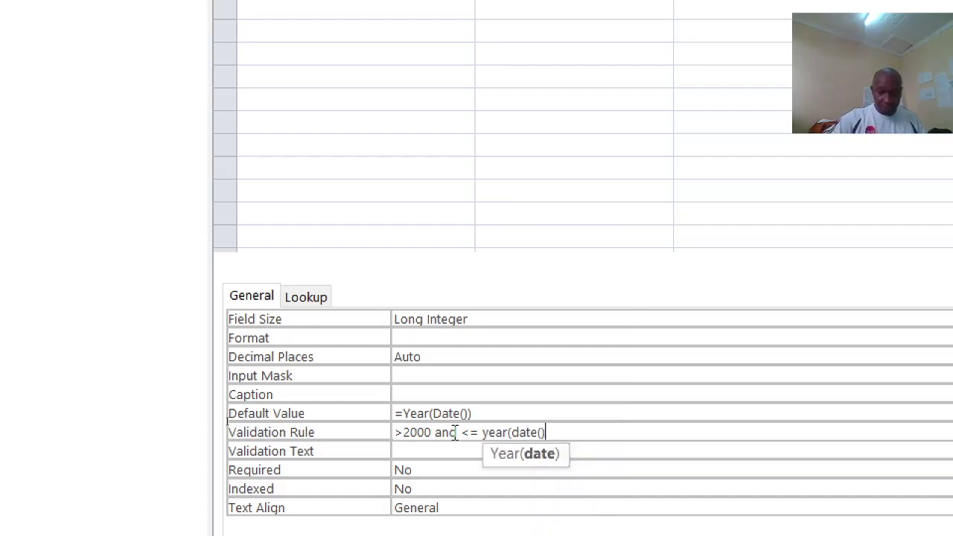
{"action": "type", "text": ")"}
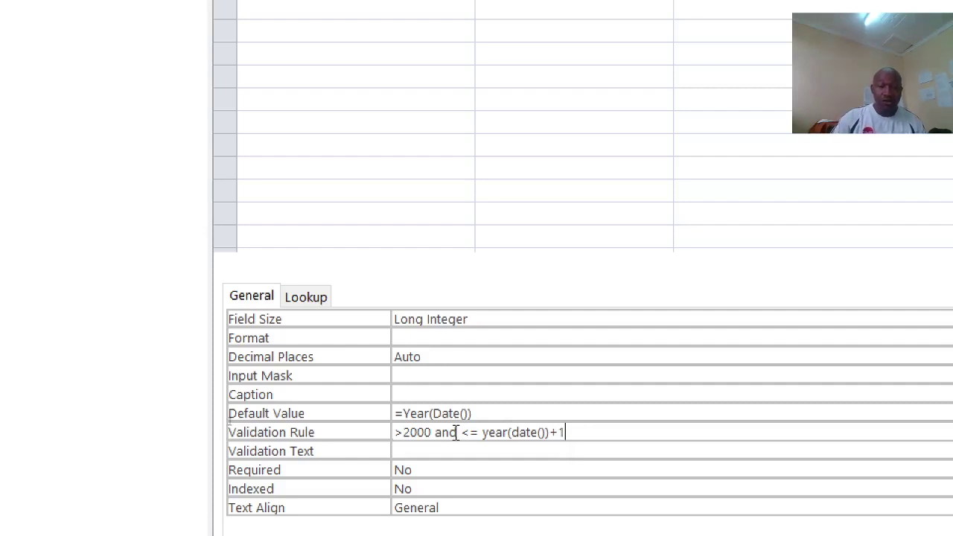
{"action": "type", "text": "+1"}
{"action": "left_click", "coordinate": [459, 446]}
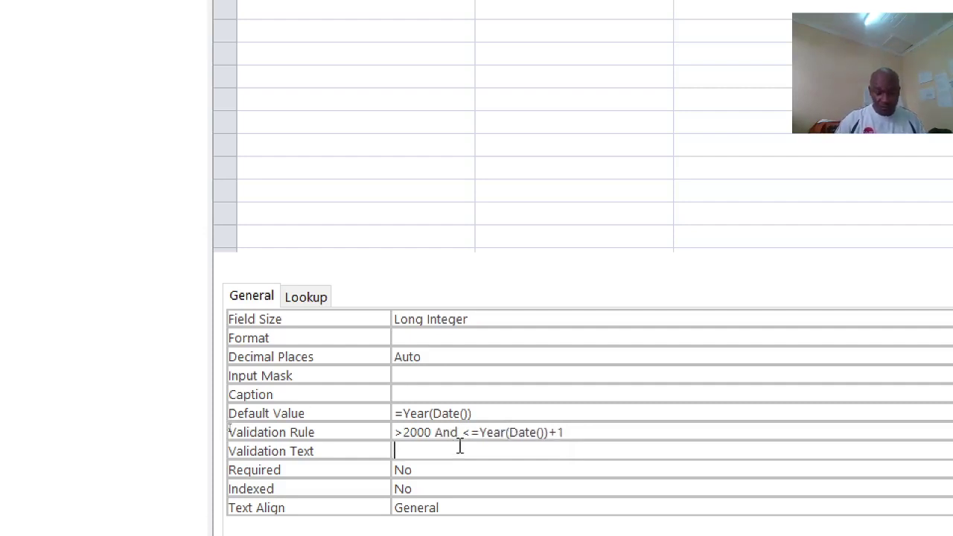
{"action": "type", "text": "Between year 2001 and 2022"}
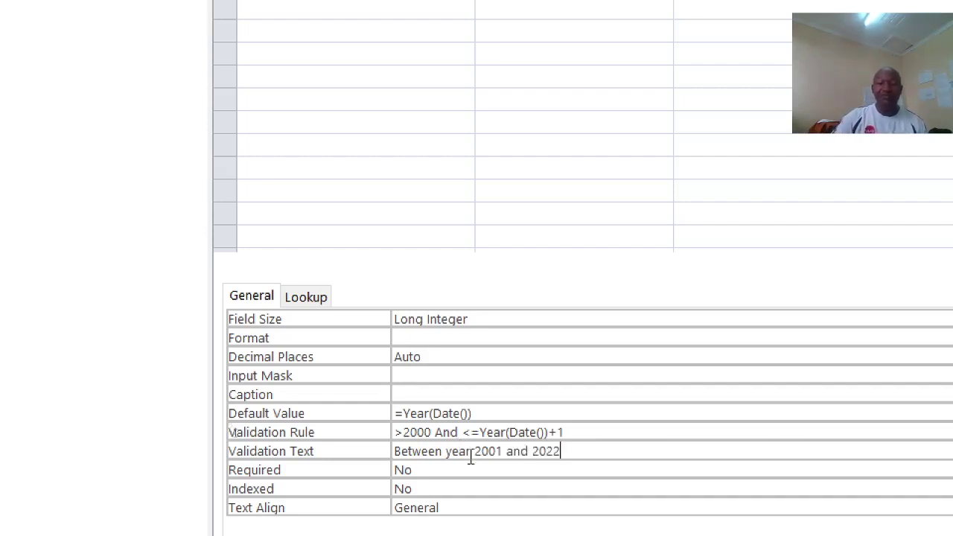
{"action": "left_click", "coordinate": [468, 467]}
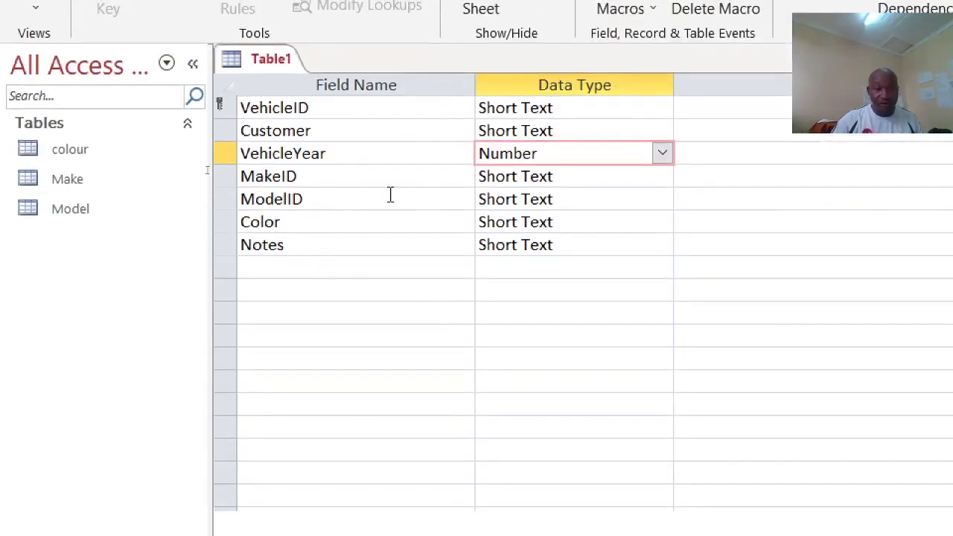
Step: Start a Lookup Wizard for MakeID that takes its values from the Make table
{"action": "left_click", "coordinate": [600, 175]}
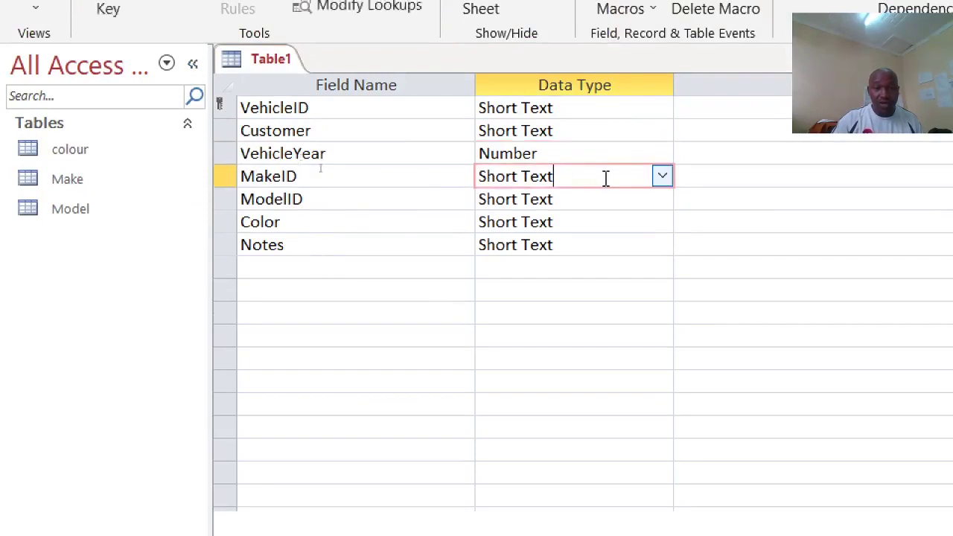
{"action": "left_click", "coordinate": [661, 177]}
{"action": "left_click", "coordinate": [559, 469]}
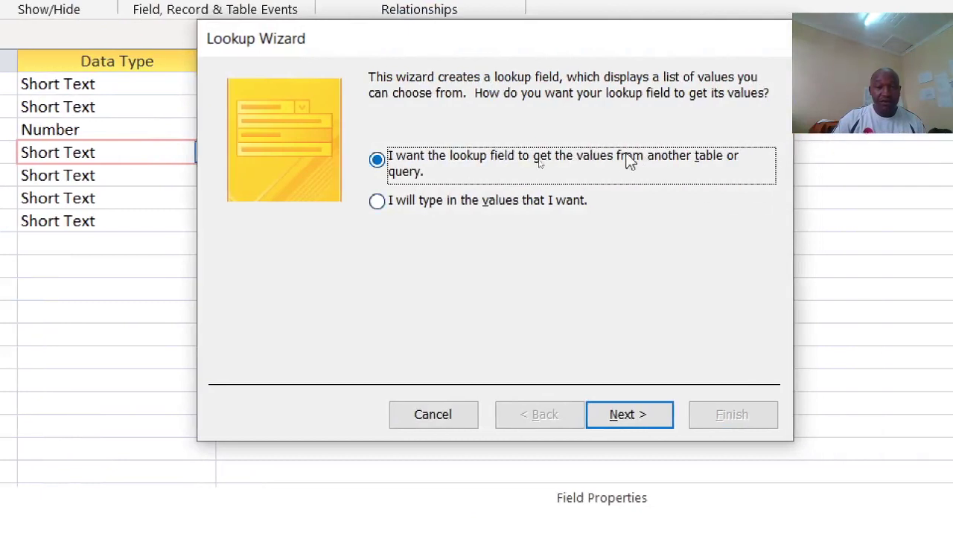
{"action": "left_click", "coordinate": [616, 409]}
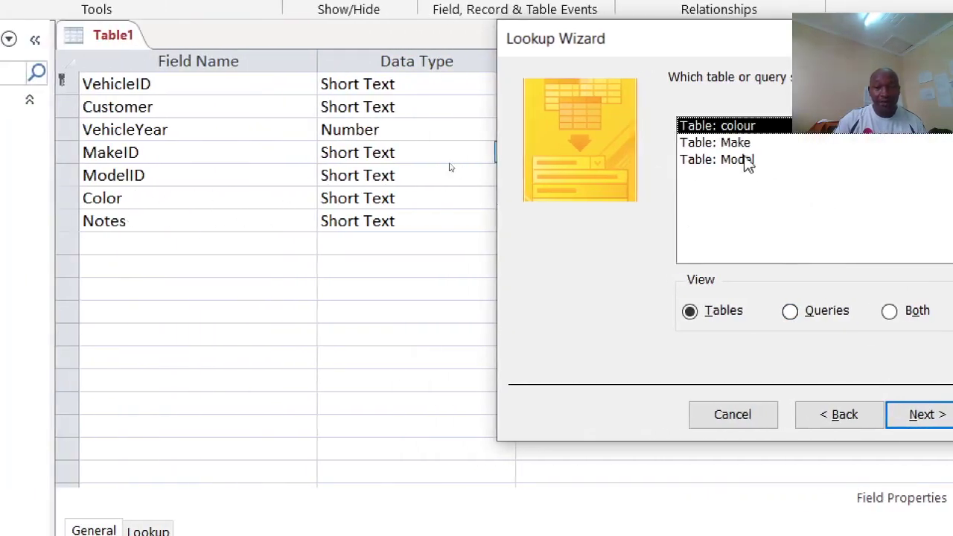
{"action": "left_click", "coordinate": [737, 145]}
{"action": "left_click", "coordinate": [930, 417]}
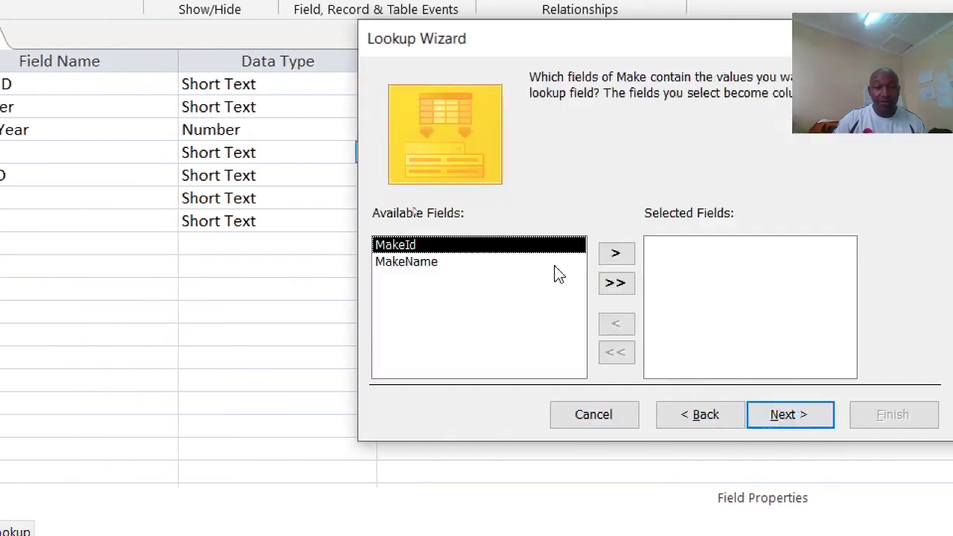
Step: Include MakeId and MakeName, show the key column, and finish the lookup
{"action": "left_click", "coordinate": [625, 286]}
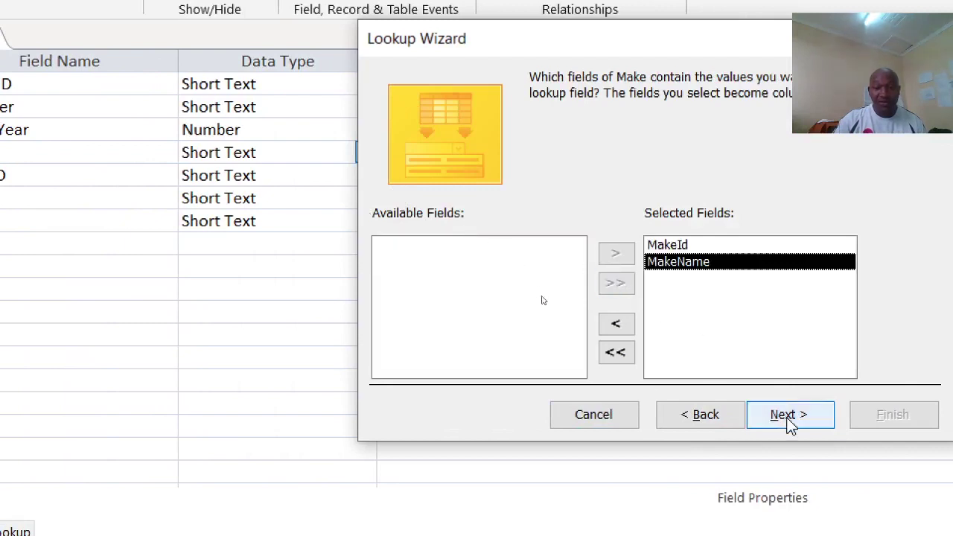
{"action": "left_click", "coordinate": [786, 418]}
{"action": "left_click", "coordinate": [808, 416]}
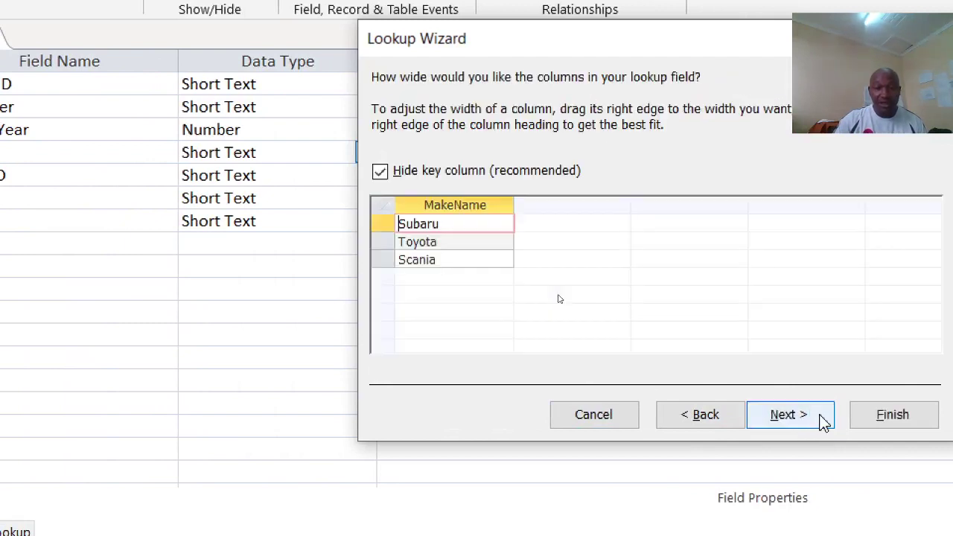
{"action": "left_click", "coordinate": [793, 417]}
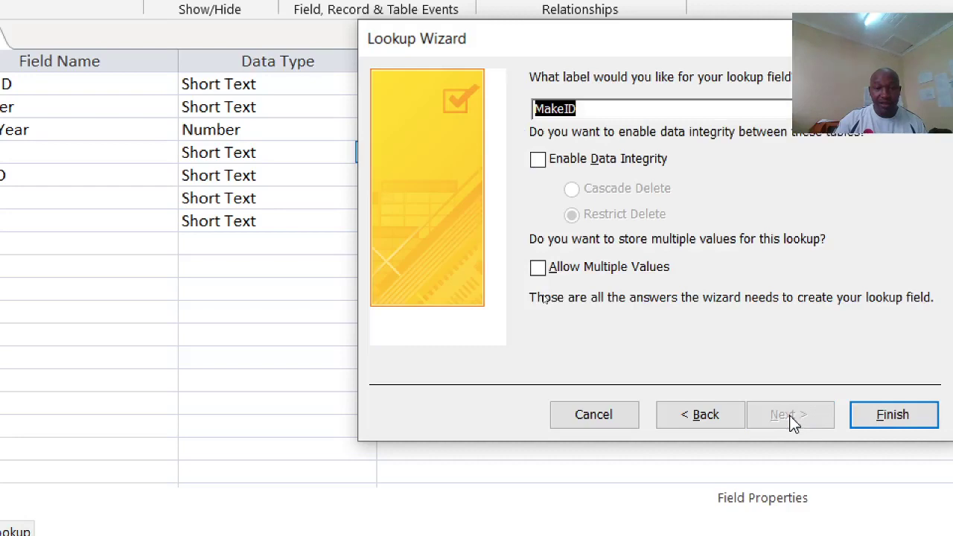
{"action": "left_click", "coordinate": [721, 422]}
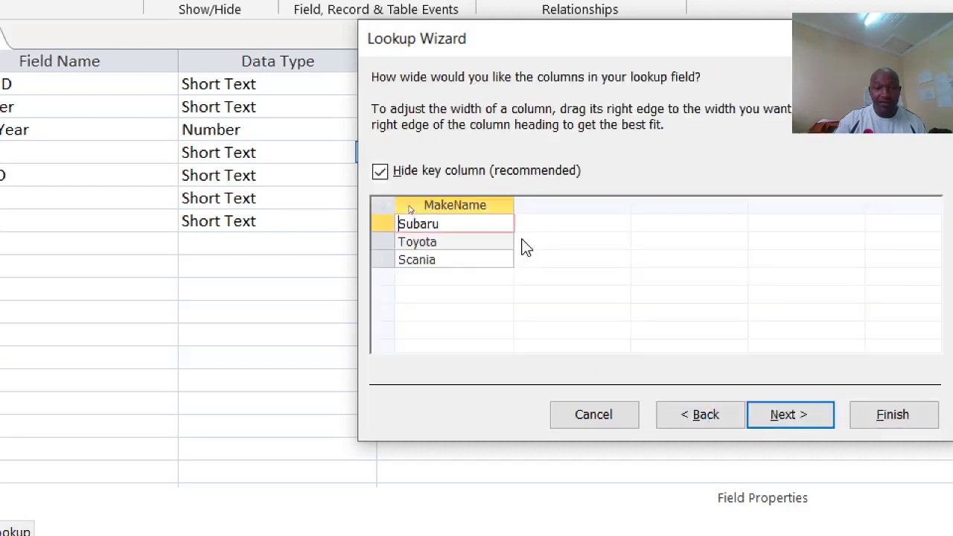
{"action": "left_click", "coordinate": [380, 172]}
{"action": "left_click", "coordinate": [878, 415]}
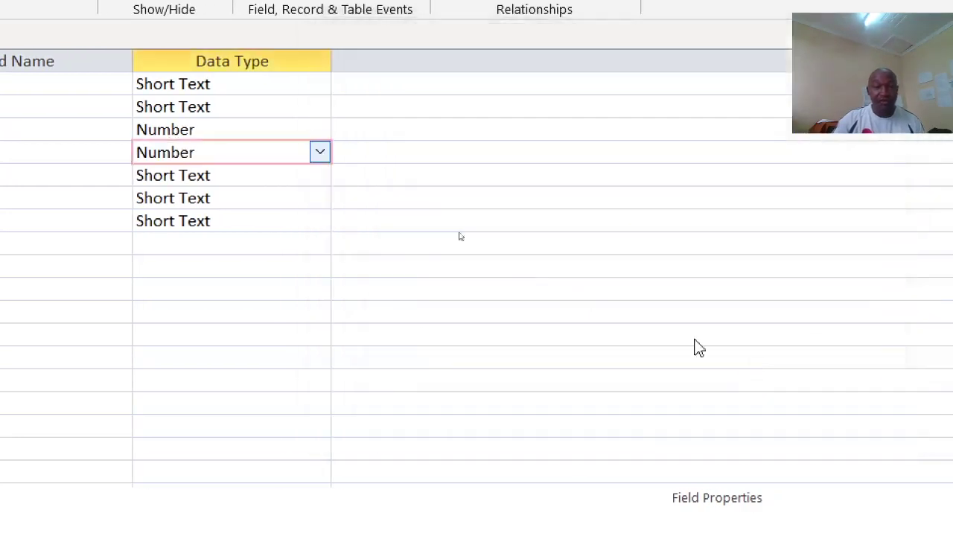
Step: Confirm the save prompt and name the table Vehicle
{"action": "left_click", "coordinate": [555, 421]}
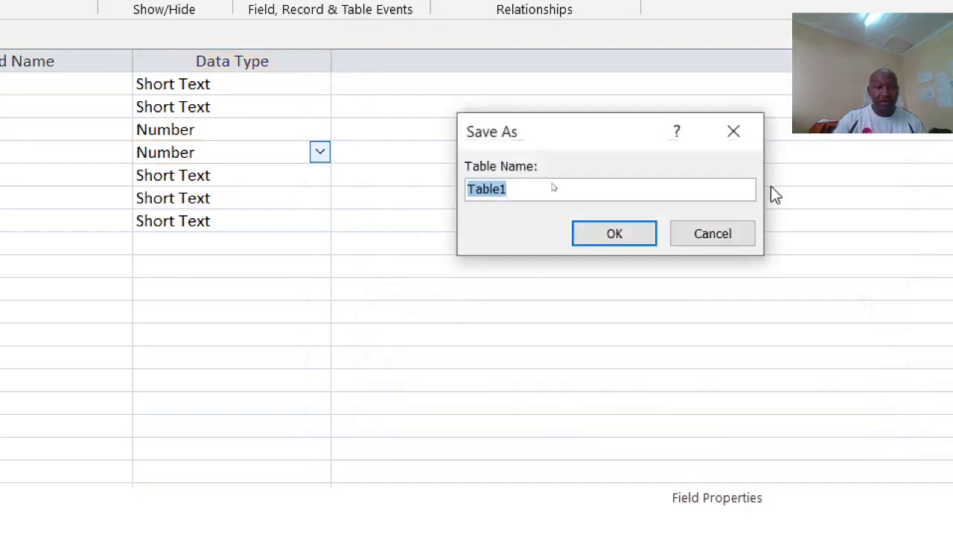
{"action": "type", "text": "Veh"}
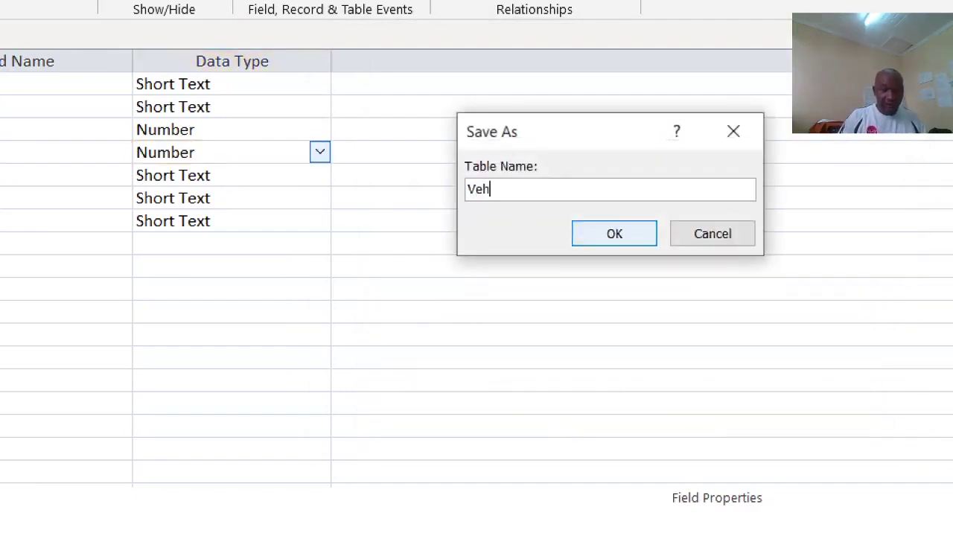
{"action": "key", "text": "BackSpace"}
{"action": "key", "text": "BackSpace"}
{"action": "key", "text": "BackSpace"}
{"action": "type", "text": "h"}
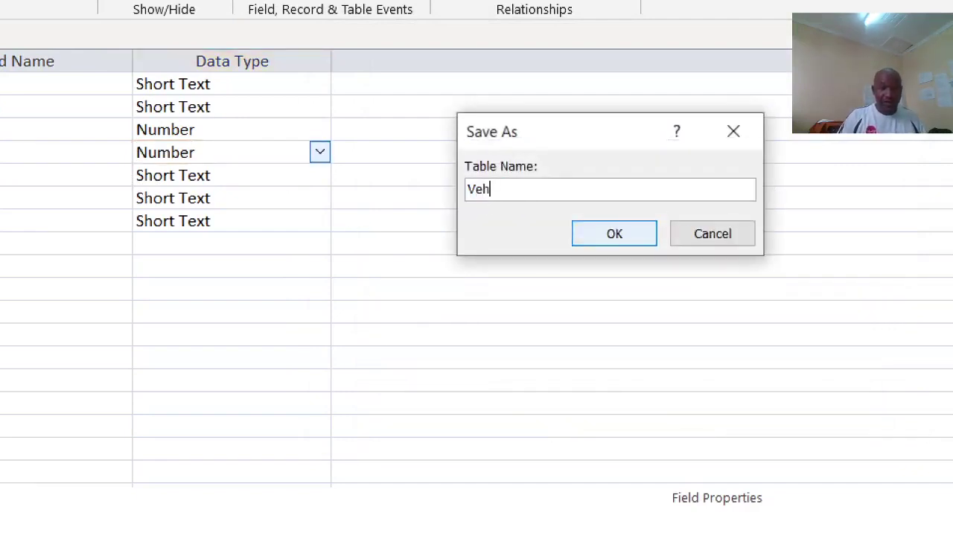
{"action": "type", "text": "icle"}
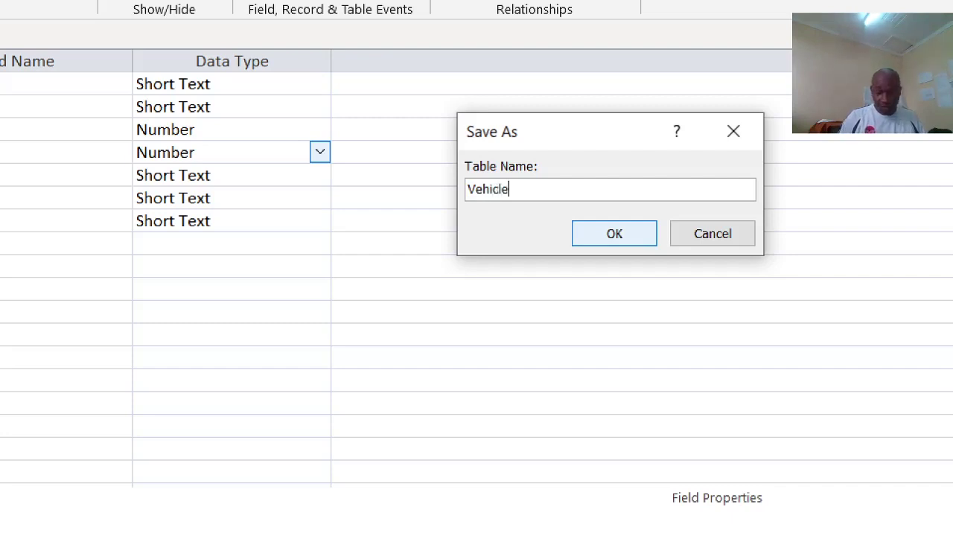
{"action": "left_click", "coordinate": [618, 233]}
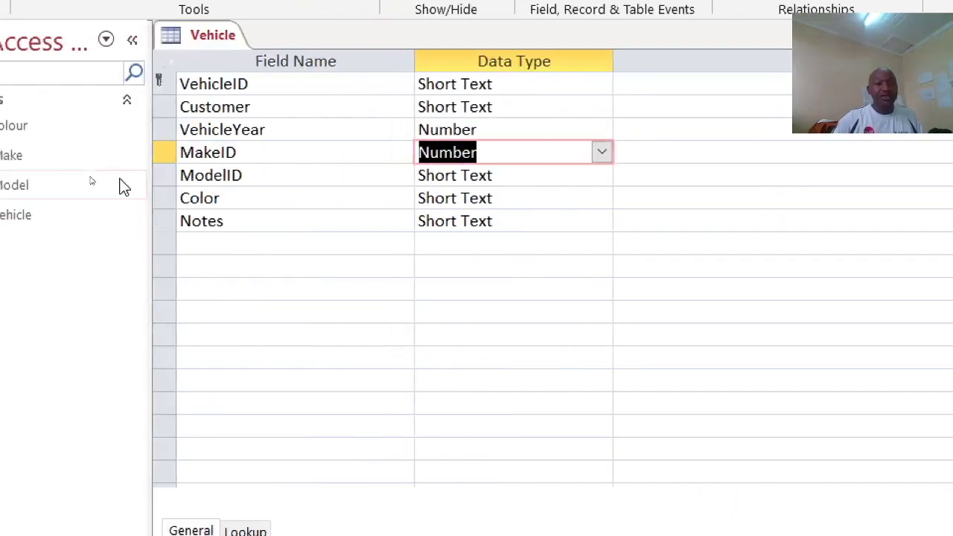
{"action": "left_click", "coordinate": [551, 173]}
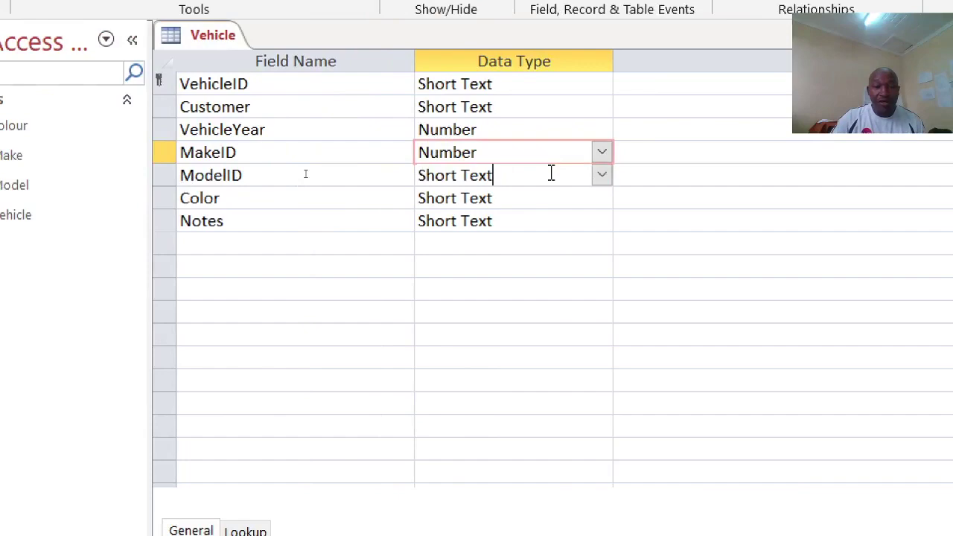
Step: Start a Lookup Wizard for ModelID that takes its values from the Model table
{"action": "left_click", "coordinate": [601, 175]}
{"action": "left_click", "coordinate": [530, 490]}
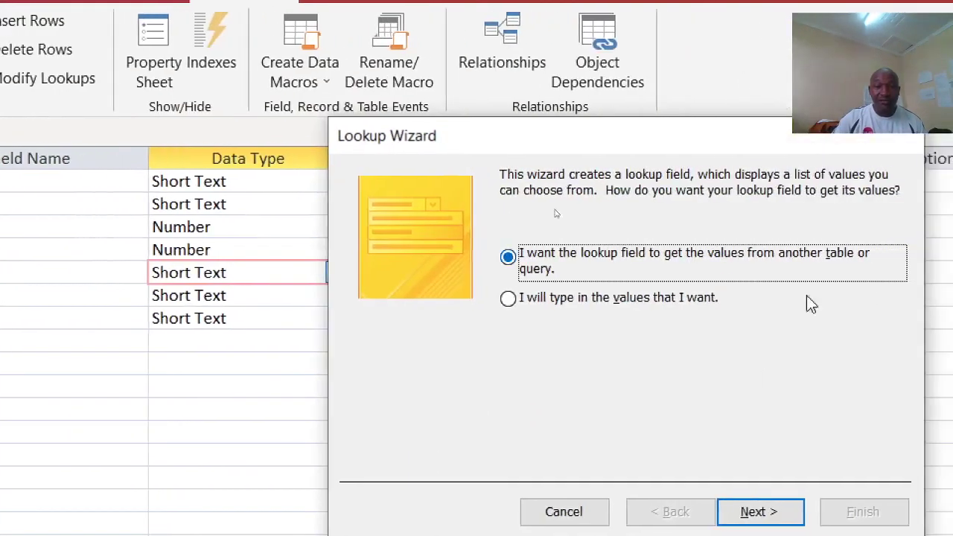
{"action": "left_click", "coordinate": [774, 509]}
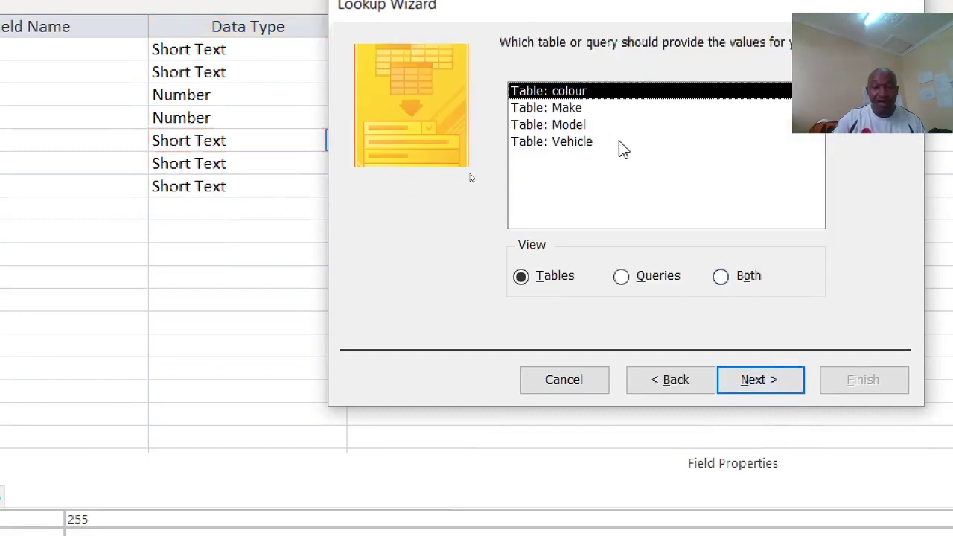
{"action": "left_click", "coordinate": [571, 107]}
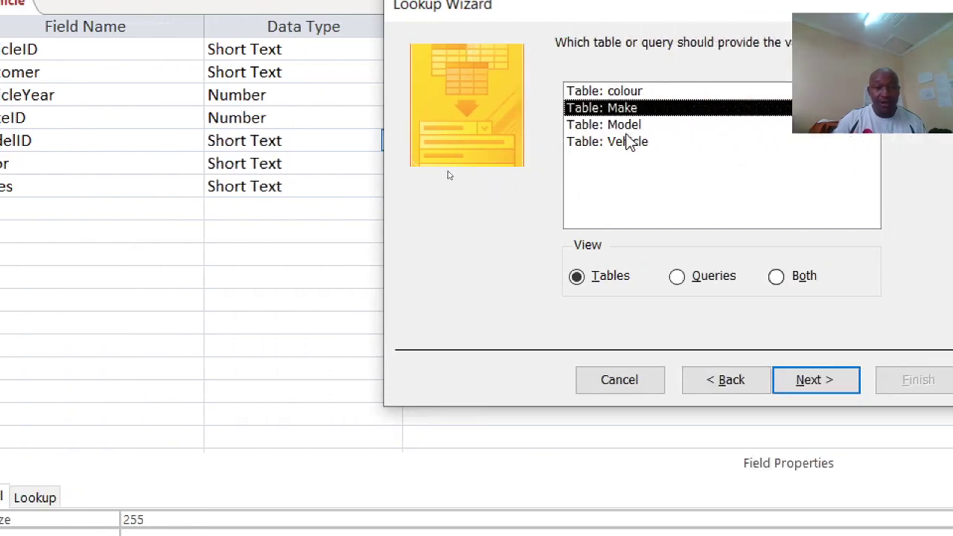
{"action": "left_click", "coordinate": [626, 125]}
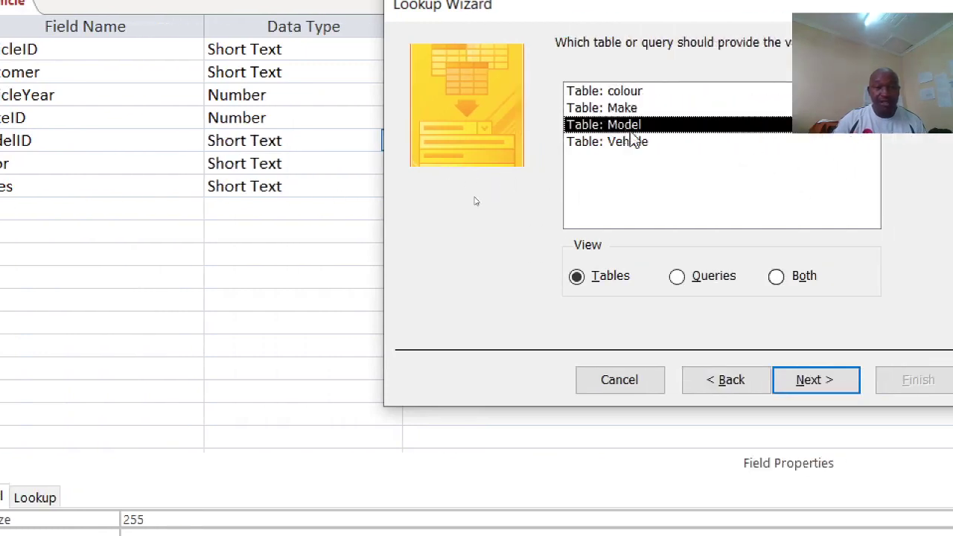
{"action": "left_click", "coordinate": [798, 380]}
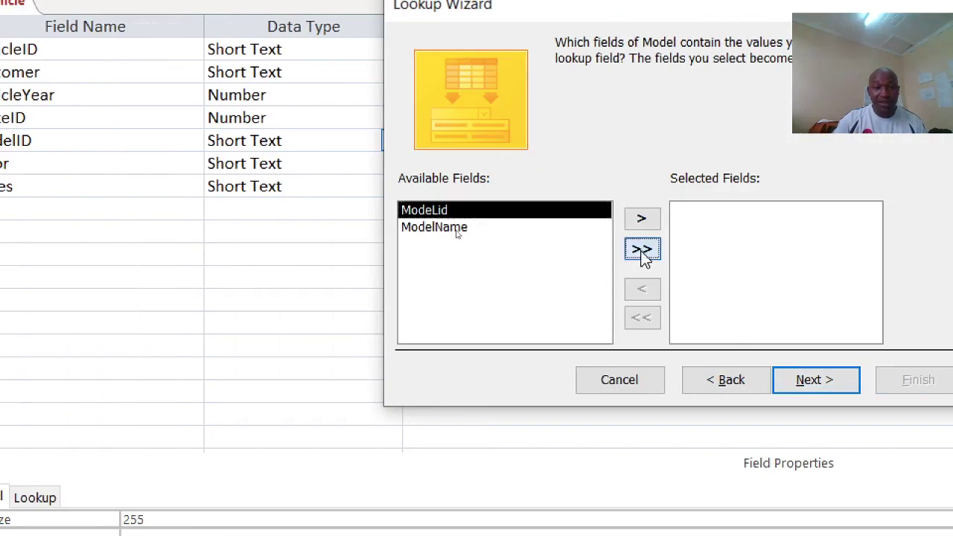
Step: Include ModeLid and ModelName, sort by ModeLid, show the key column, finish and save
{"action": "left_click", "coordinate": [641, 248]}
{"action": "left_click", "coordinate": [814, 385]}
{"action": "left_click", "coordinate": [603, 124]}
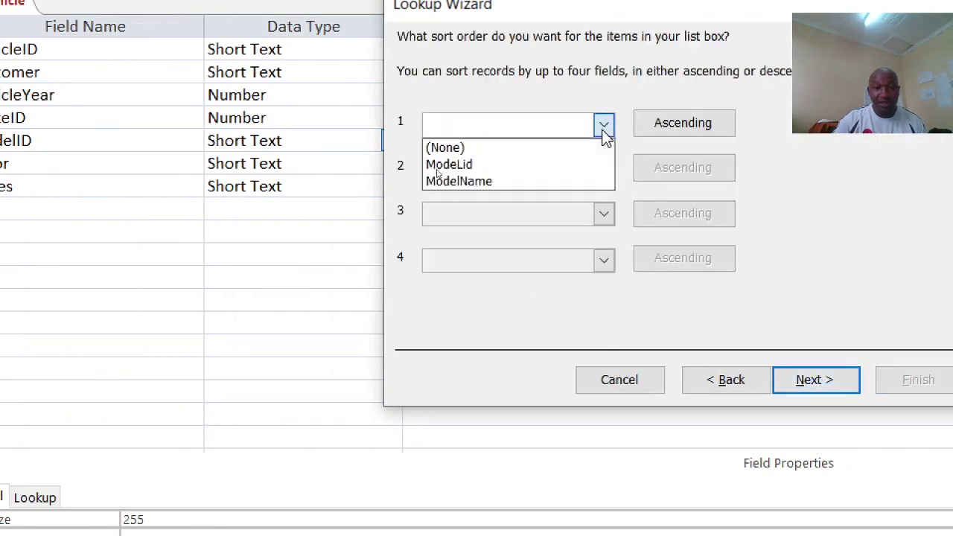
{"action": "left_click", "coordinate": [533, 170]}
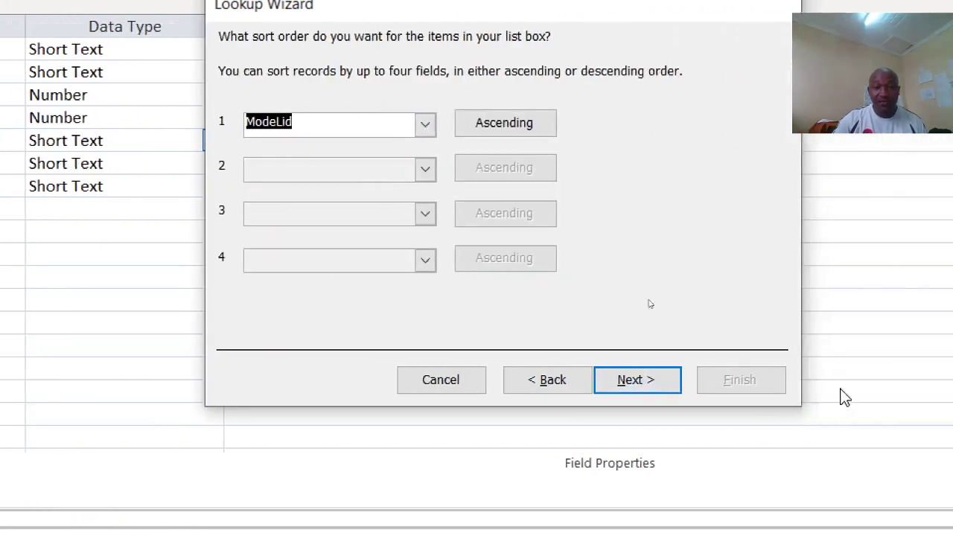
{"action": "left_click", "coordinate": [842, 381]}
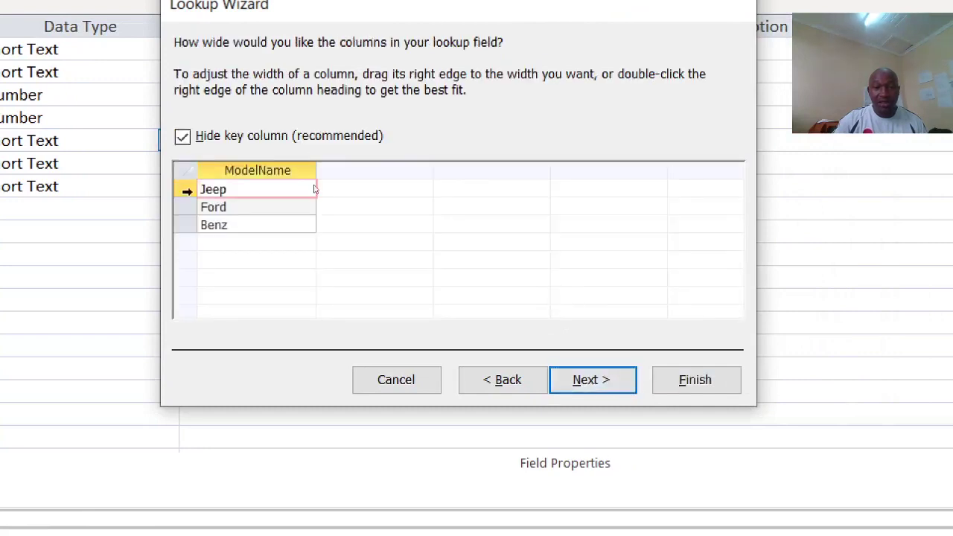
{"action": "left_click", "coordinate": [184, 137]}
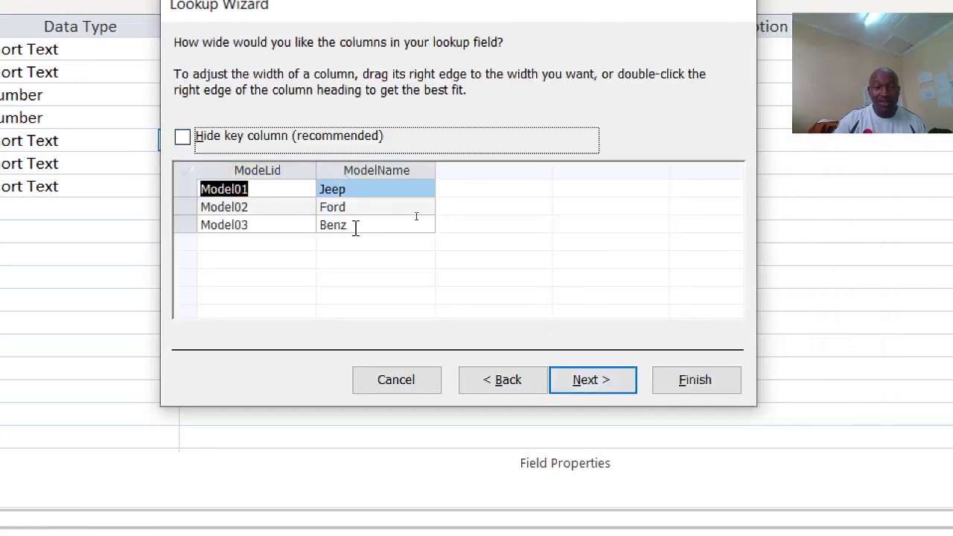
{"action": "left_click", "coordinate": [707, 392]}
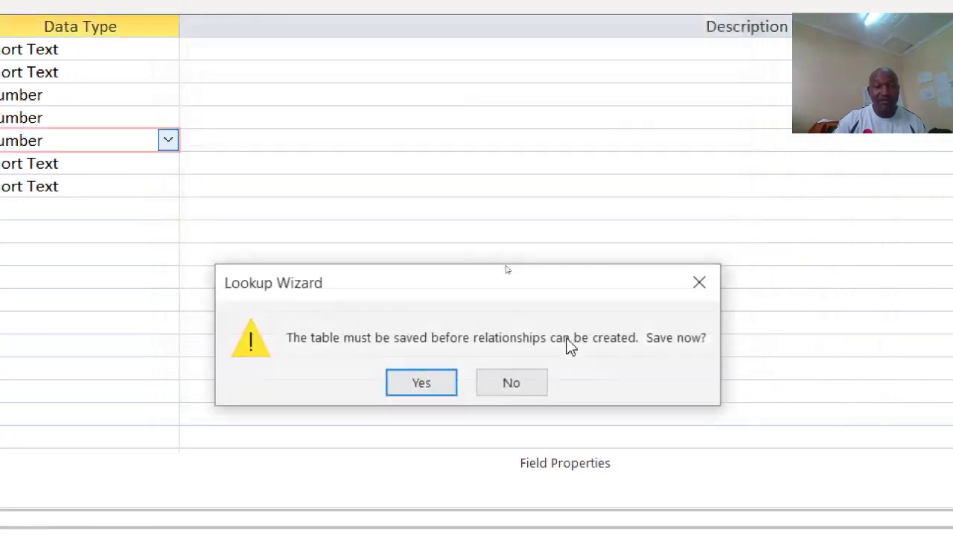
{"action": "left_click", "coordinate": [434, 390]}
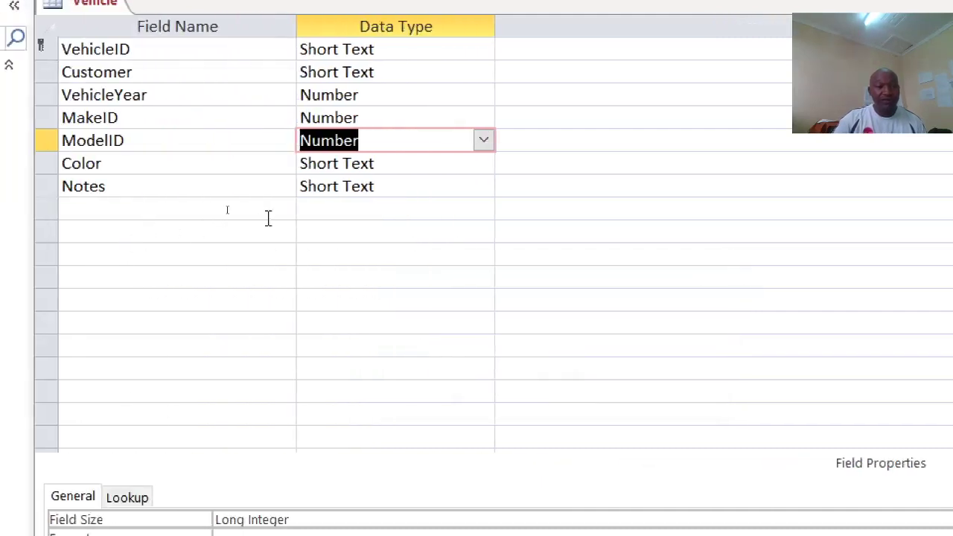
Step: Make Color a lookup on the colour table's Colour field and save the Vehicle table
{"action": "left_click", "coordinate": [402, 166]}
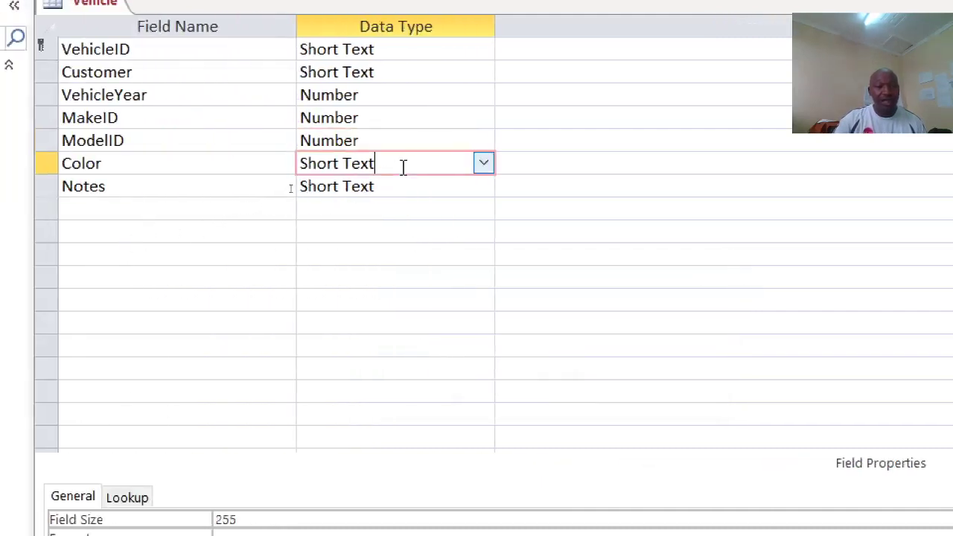
{"action": "left_click", "coordinate": [489, 163]}
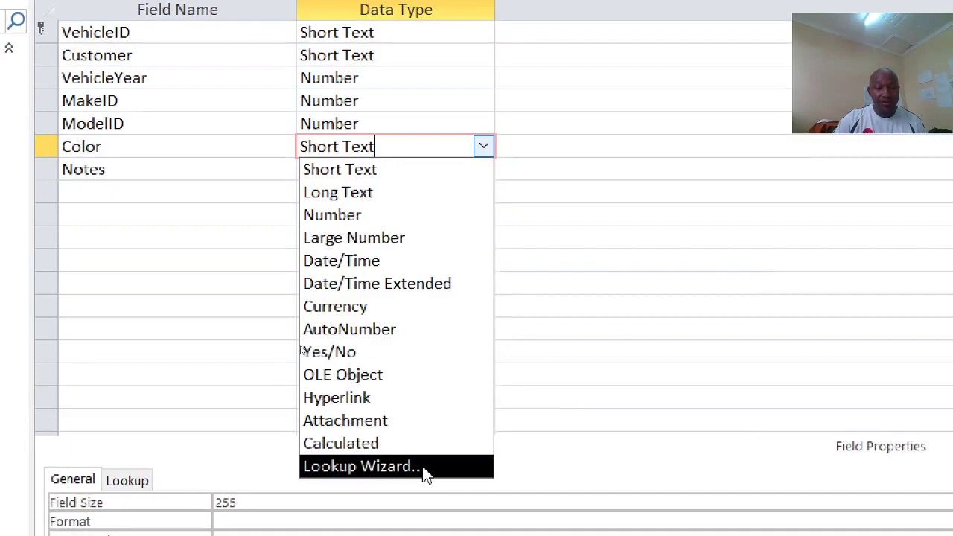
{"action": "left_click", "coordinate": [424, 466]}
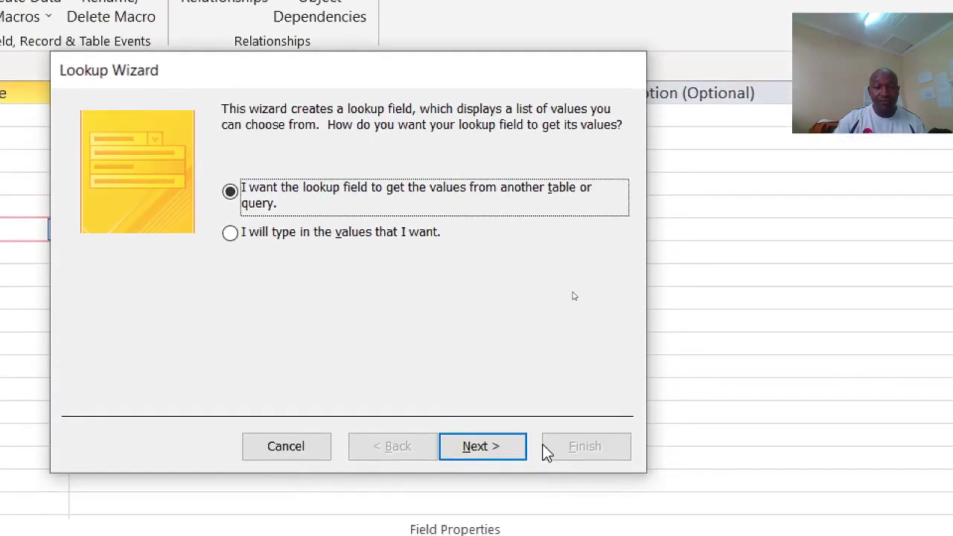
{"action": "left_click", "coordinate": [635, 532]}
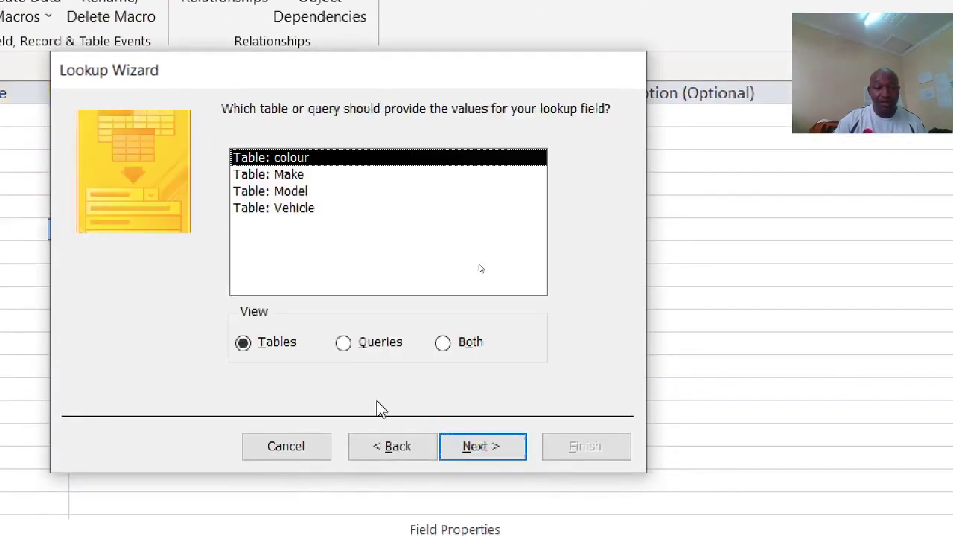
{"action": "left_click", "coordinate": [480, 450]}
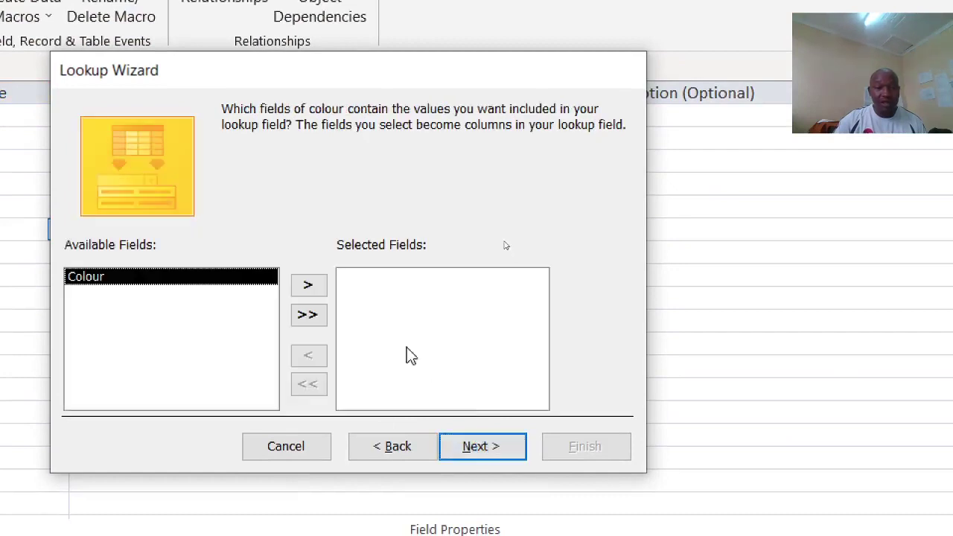
{"action": "left_click", "coordinate": [308, 313]}
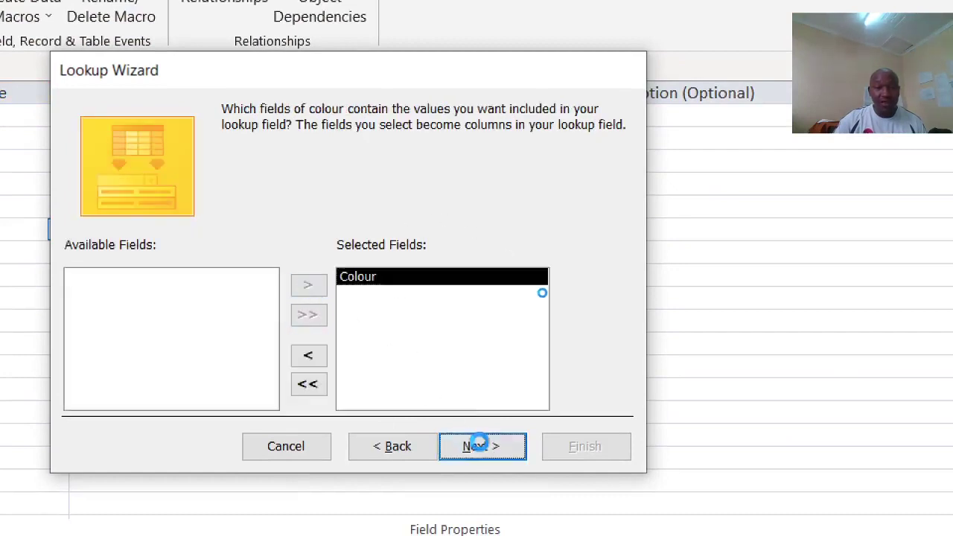
{"action": "left_click", "coordinate": [475, 447]}
{"action": "left_click", "coordinate": [486, 447]}
{"action": "left_click", "coordinate": [586, 447]}
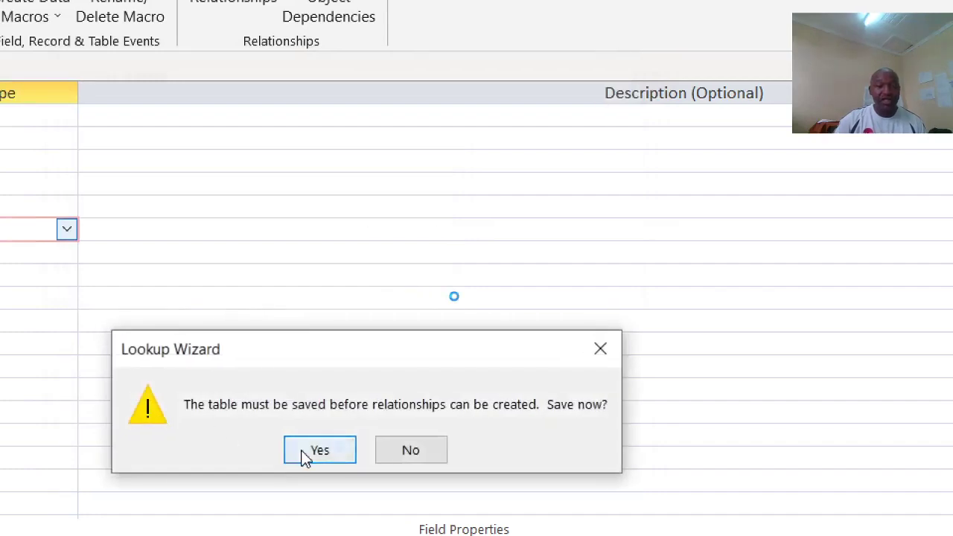
{"action": "left_click", "coordinate": [320, 450]}
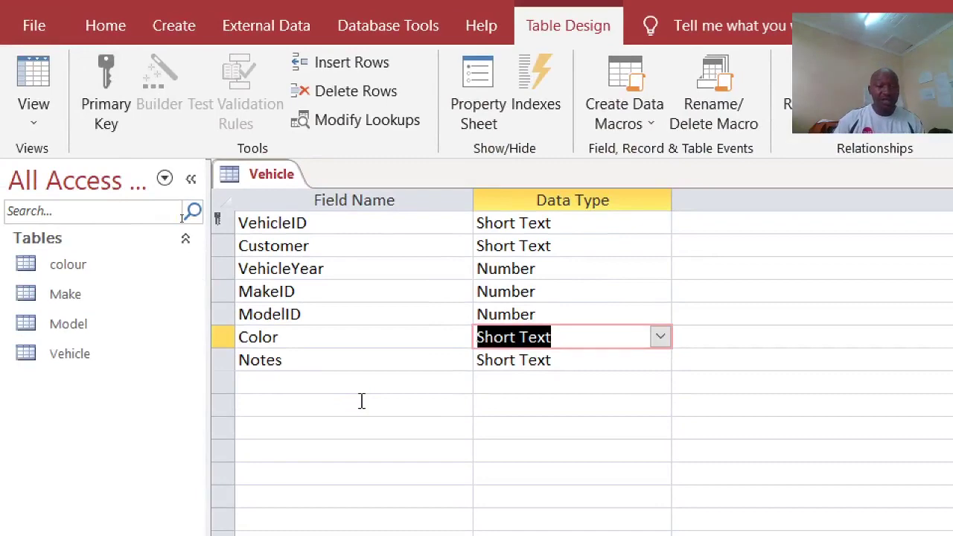
Step: Close the Vehicle table, discard the datasheet Table1, and start a new table in Design View
{"action": "right_click", "coordinate": [257, 181]}
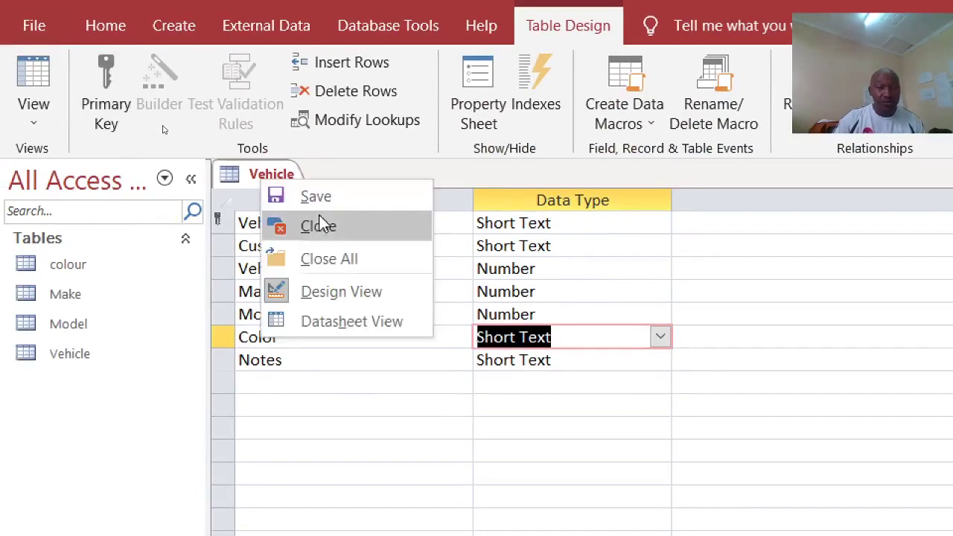
{"action": "left_click", "coordinate": [319, 224]}
{"action": "left_click", "coordinate": [174, 31]}
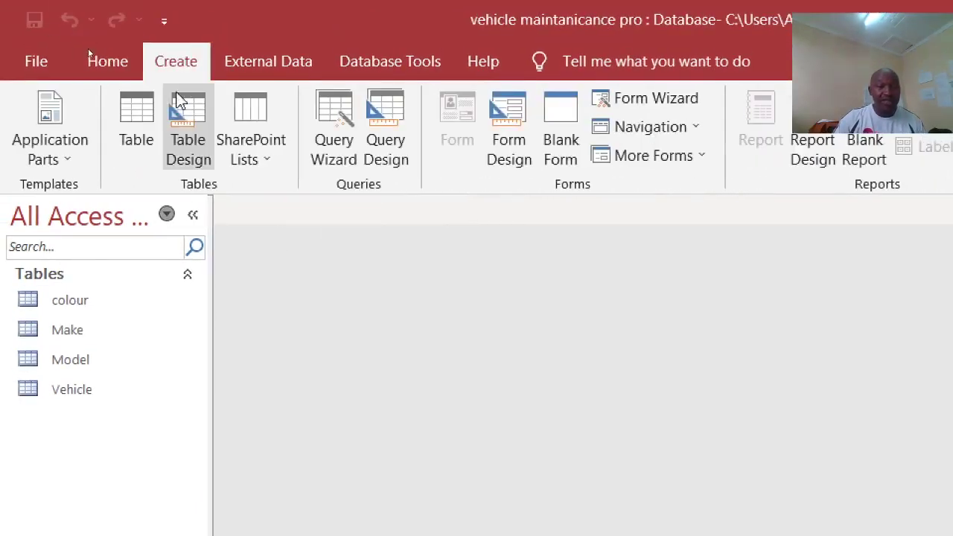
{"action": "left_click", "coordinate": [137, 119]}
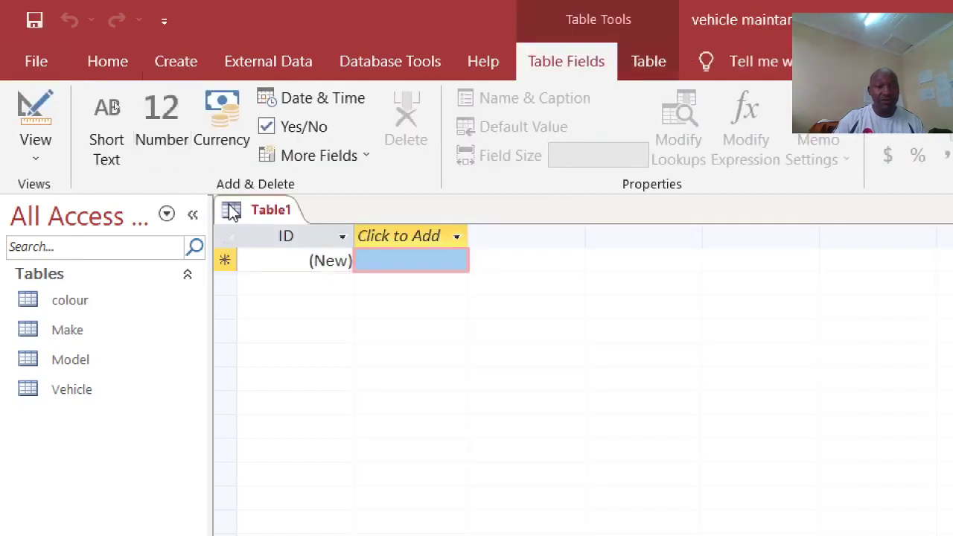
{"action": "right_click", "coordinate": [233, 212]}
{"action": "left_click", "coordinate": [281, 257]}
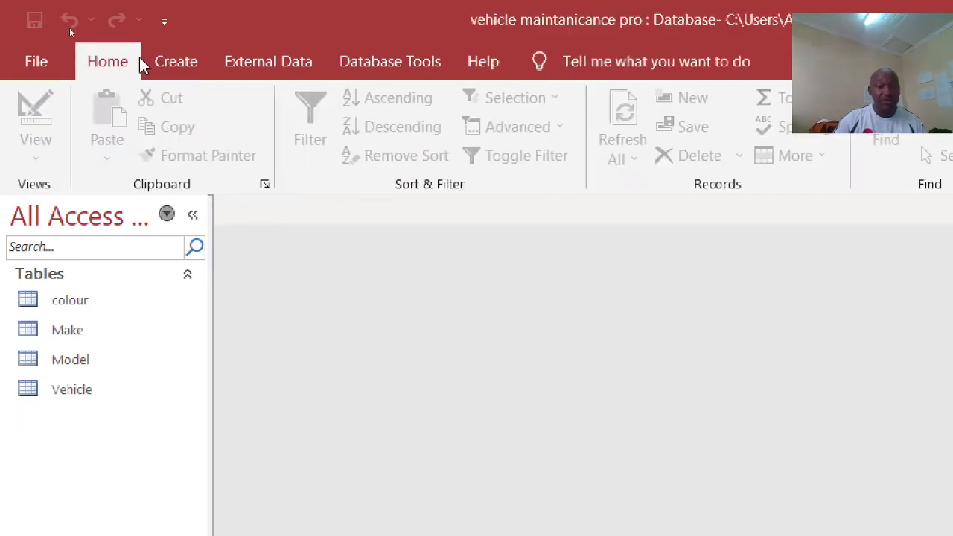
{"action": "left_click", "coordinate": [167, 66]}
{"action": "left_click", "coordinate": [198, 132]}
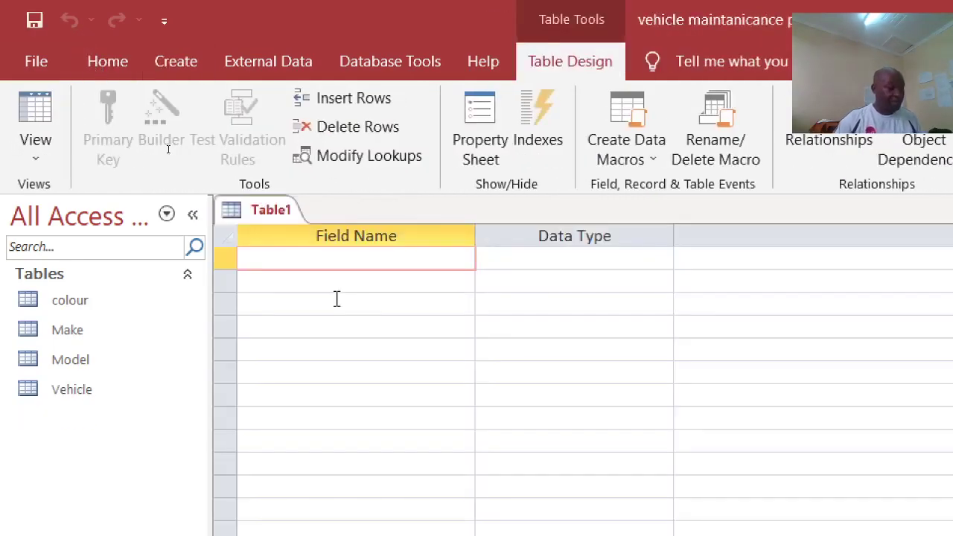
Step: Add the ServiceID and VehiclenNo fields to the new table
{"action": "type", "text": "SE"}
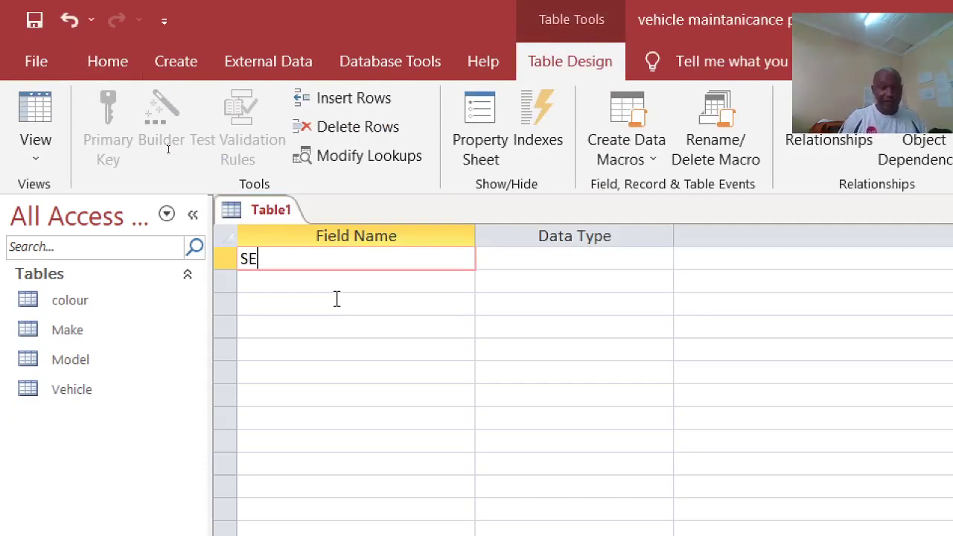
{"action": "type", "text": "rvice"}
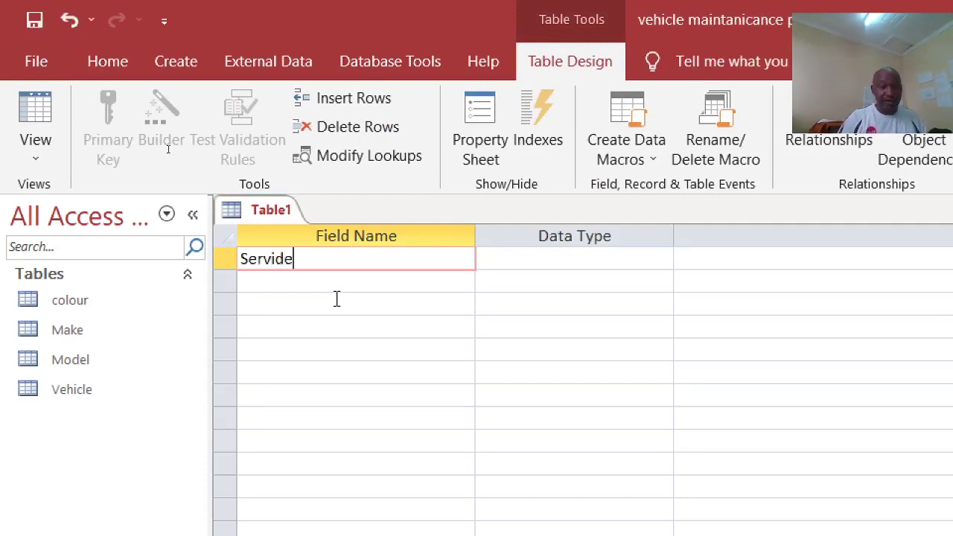
{"action": "key", "text": "BackSpace"}
{"action": "key", "text": "BackSpace"}
{"action": "type", "text": "e"}
{"action": "key", "text": "BackSpace"}
{"action": "type", "text": "ceID"}
{"action": "key", "text": "Down"}
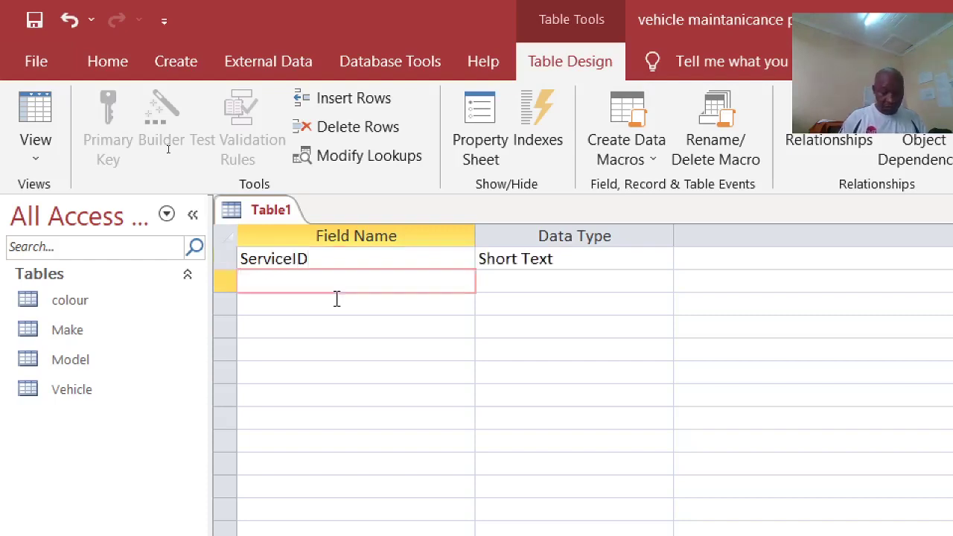
{"action": "type", "text": "vEH"}
{"action": "key", "text": "BackSpace"}
{"action": "key", "text": "BackSpace"}
{"action": "key", "text": "BackSpace"}
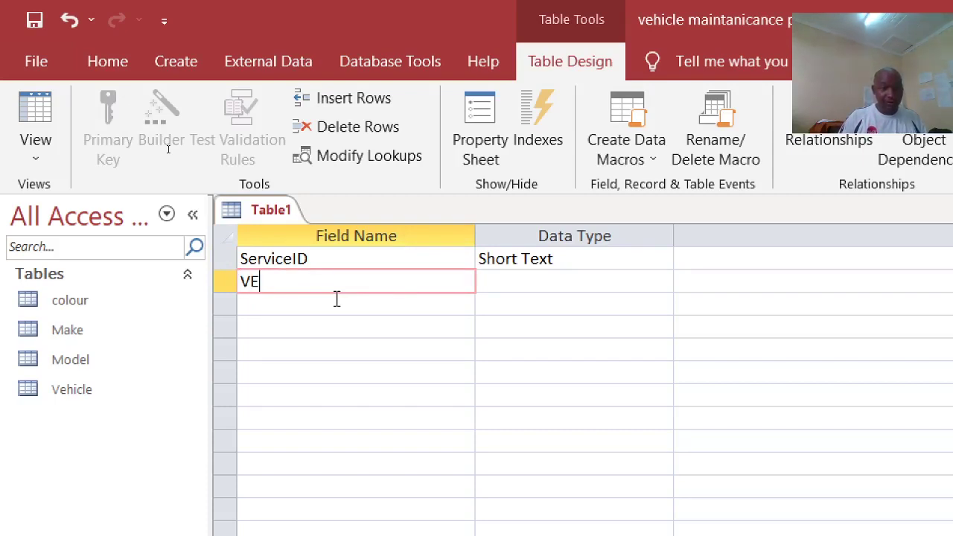
{"action": "type", "text": "icleNO"}
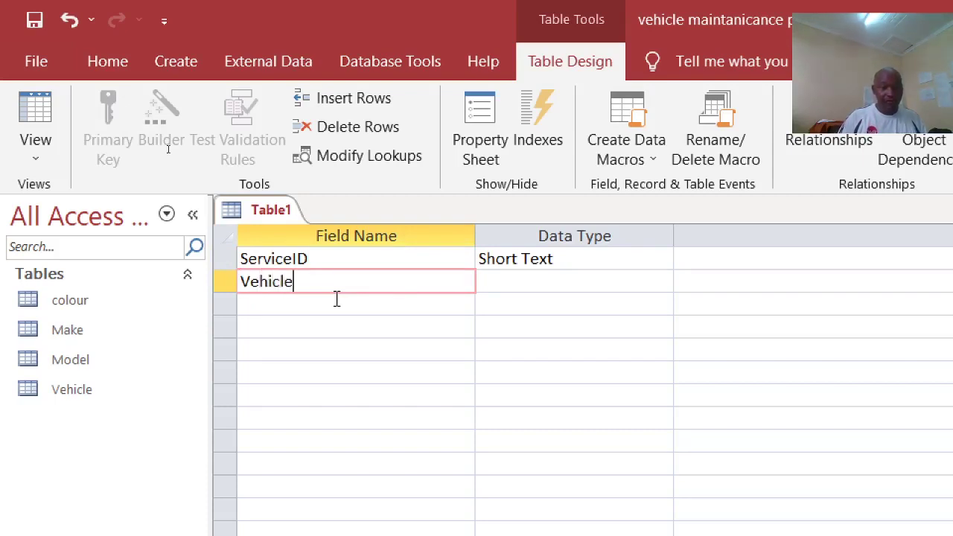
{"action": "key", "text": "BackSpace"}
{"action": "key", "text": "BackSpace"}
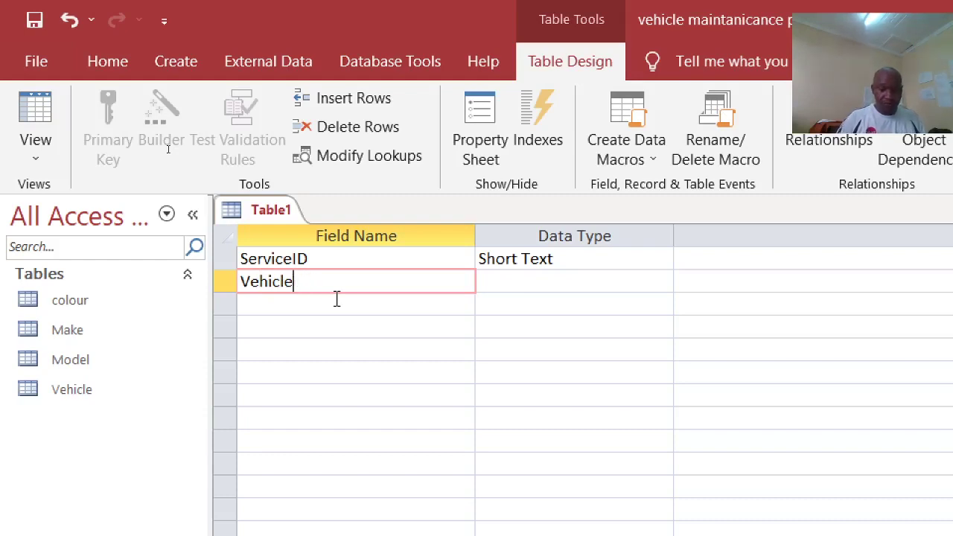
{"action": "type", "text": "O"}
{"action": "key", "text": "BackSpace"}
{"action": "type", "text": "nO"}
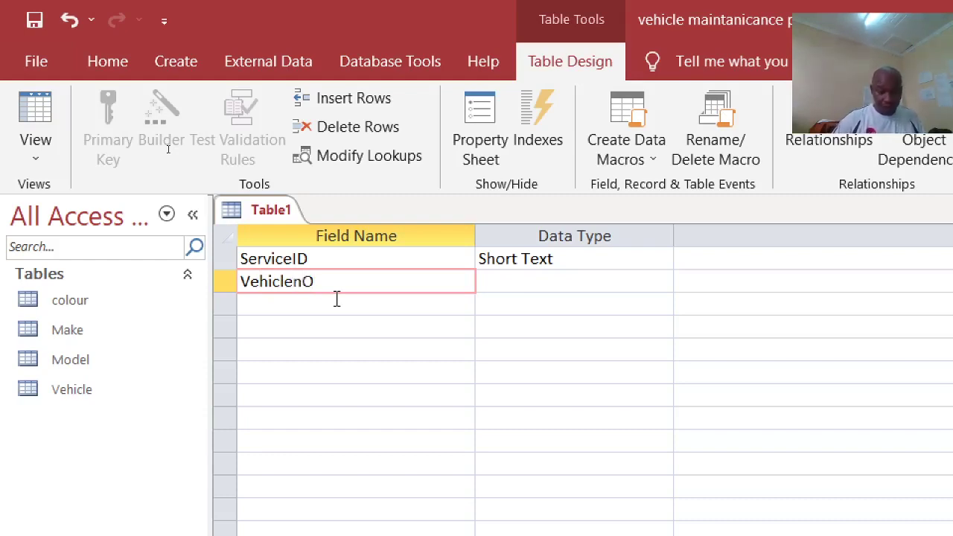
{"action": "key", "text": "BackSpace"}
{"action": "type", "text": "No"}
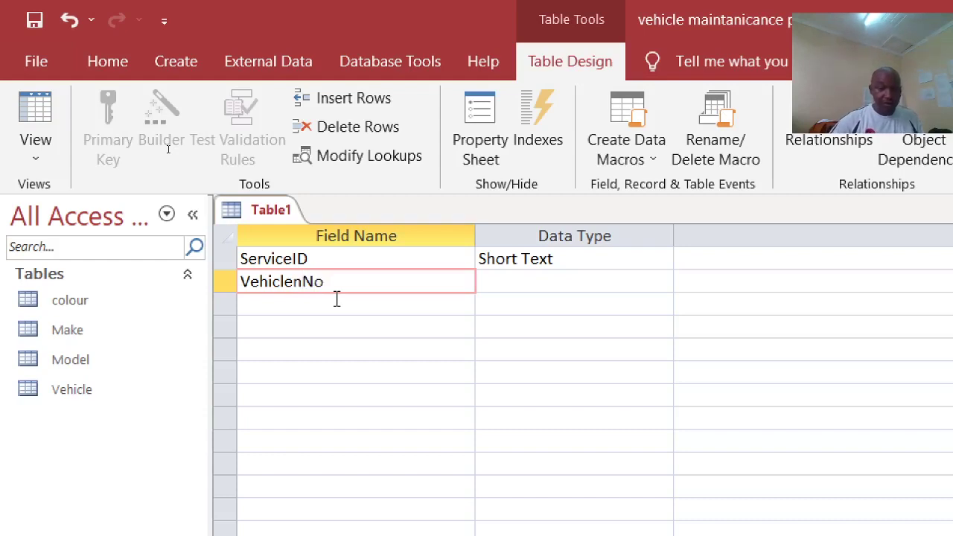
{"action": "left_click", "coordinate": [337, 299]}
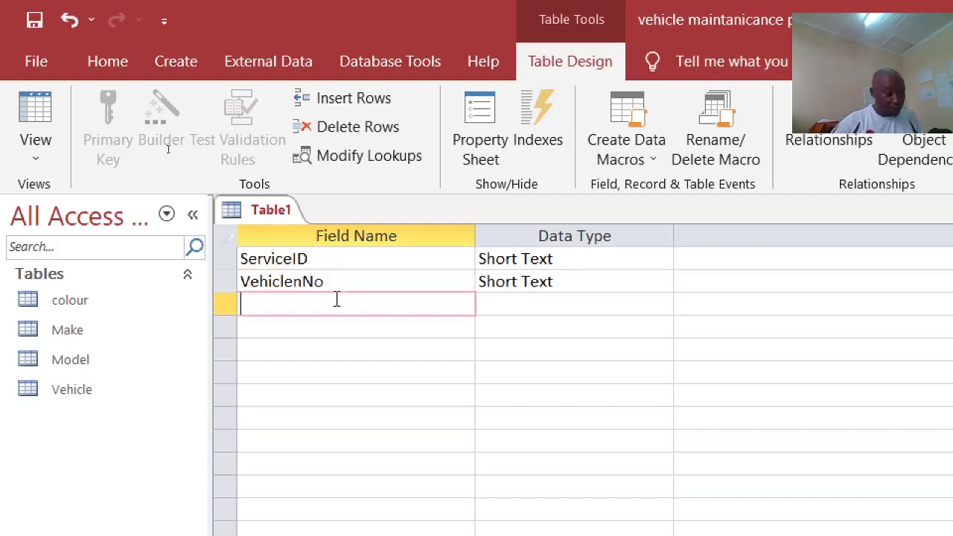
Step: Add a Description field and a ServicingDates field with Date/Time data type
{"action": "type", "text": "Desc"}
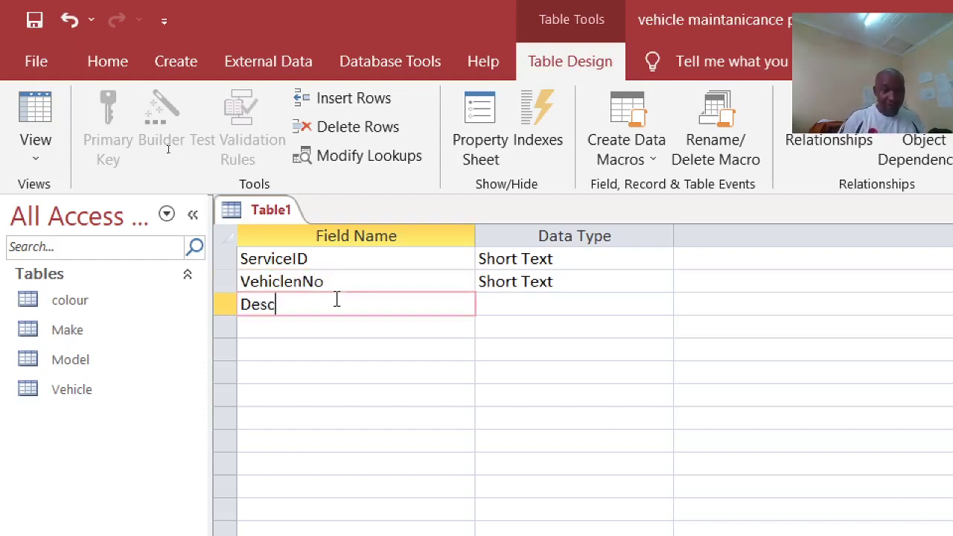
{"action": "type", "text": "ription"}
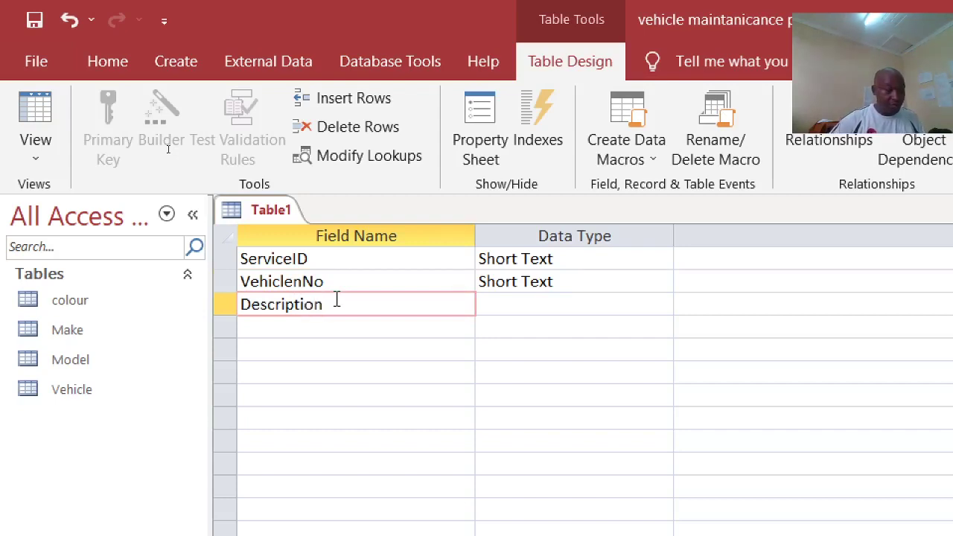
{"action": "left_click", "coordinate": [328, 324]}
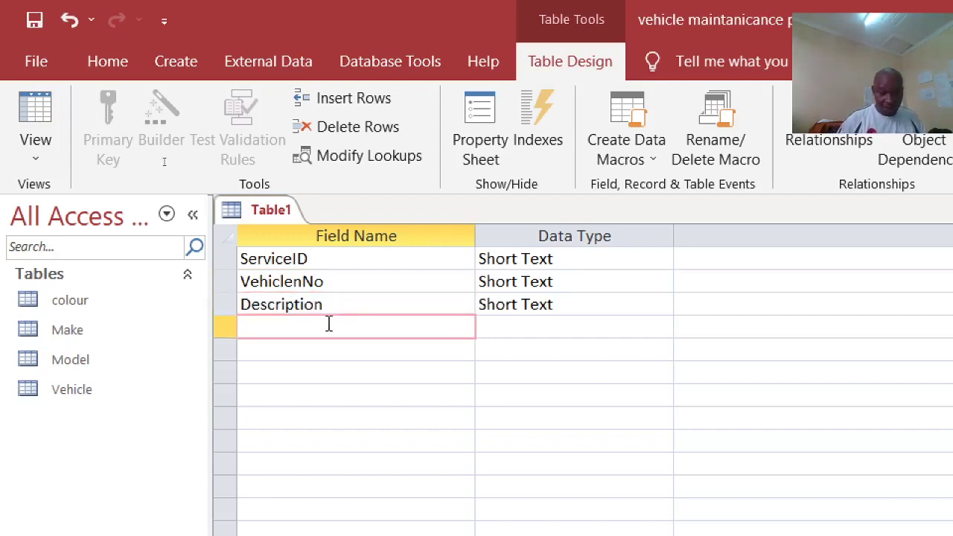
{"action": "type", "text": "Servicing"}
{"action": "key", "text": "BackSpace"}
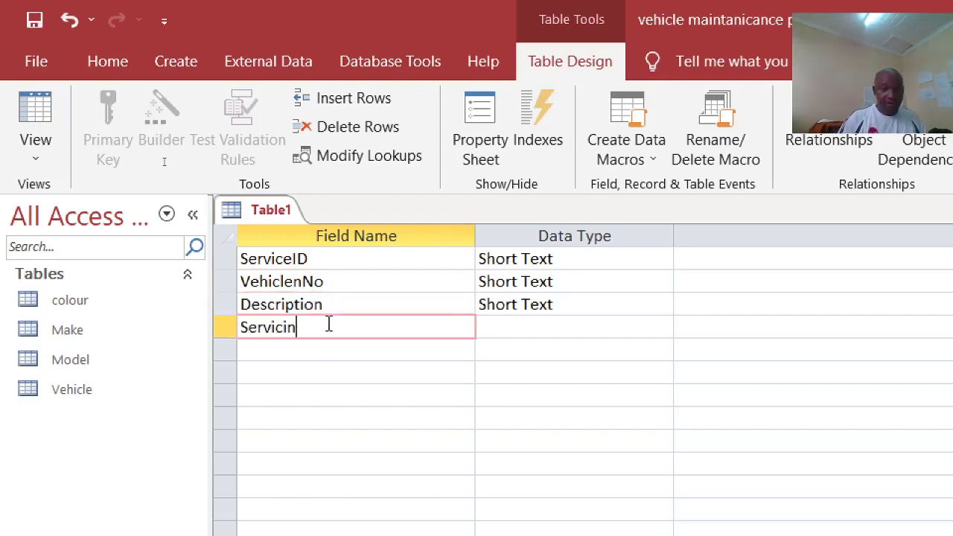
{"action": "type", "text": "gDates"}
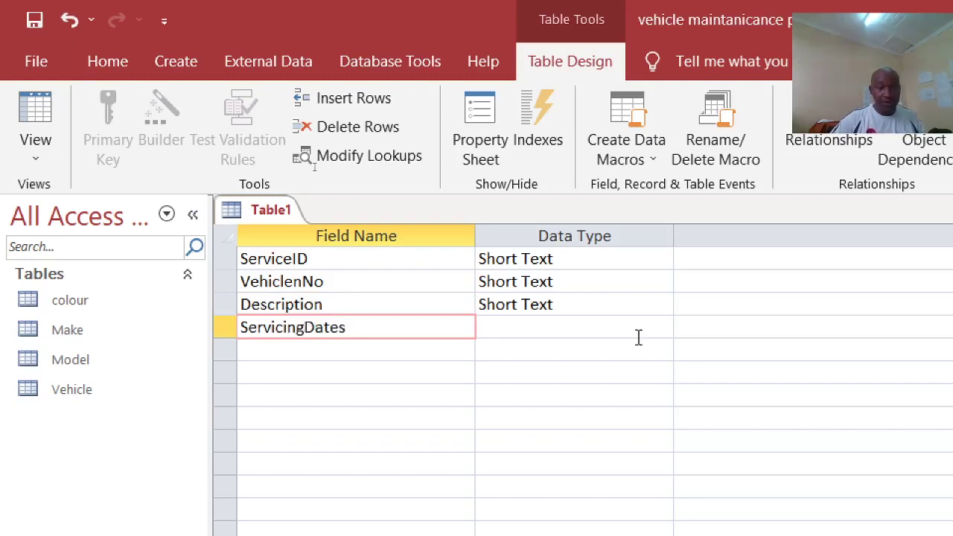
{"action": "left_click", "coordinate": [634, 332]}
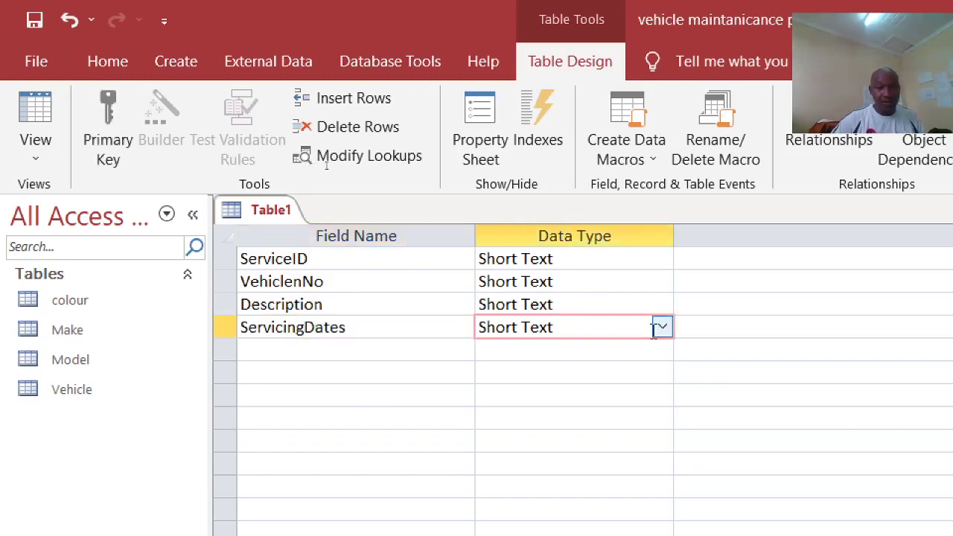
{"action": "left_click", "coordinate": [662, 328]}
{"action": "left_click", "coordinate": [570, 444]}
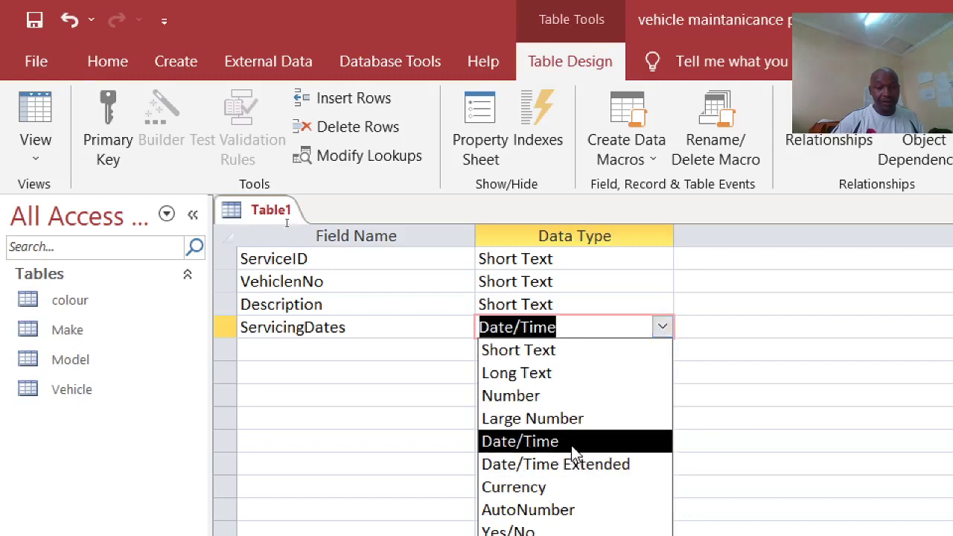
Step: Make ServiceID the primary key and open VehiclenNo's data type choices
{"action": "right_click", "coordinate": [379, 259]}
{"action": "left_click", "coordinate": [410, 275]}
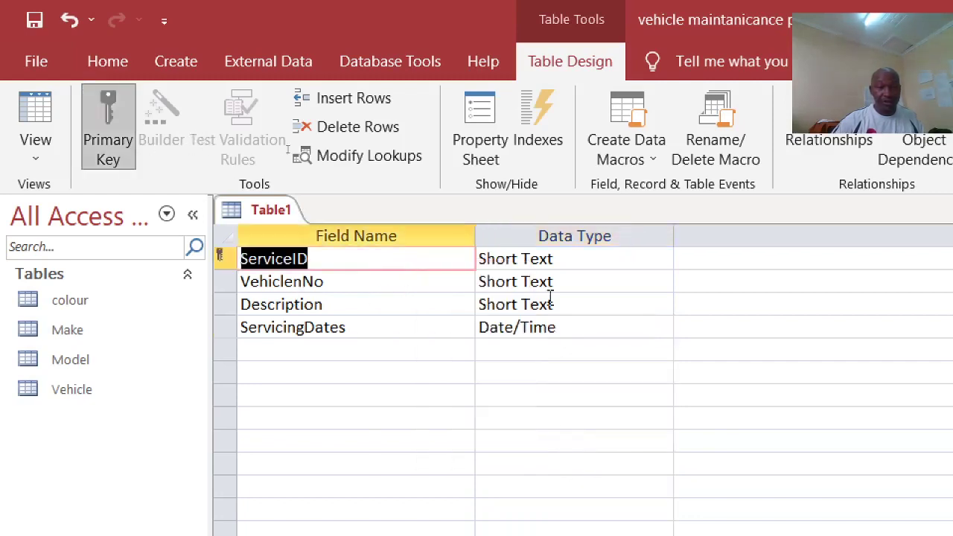
{"action": "left_click", "coordinate": [584, 280]}
{"action": "left_click", "coordinate": [661, 283]}
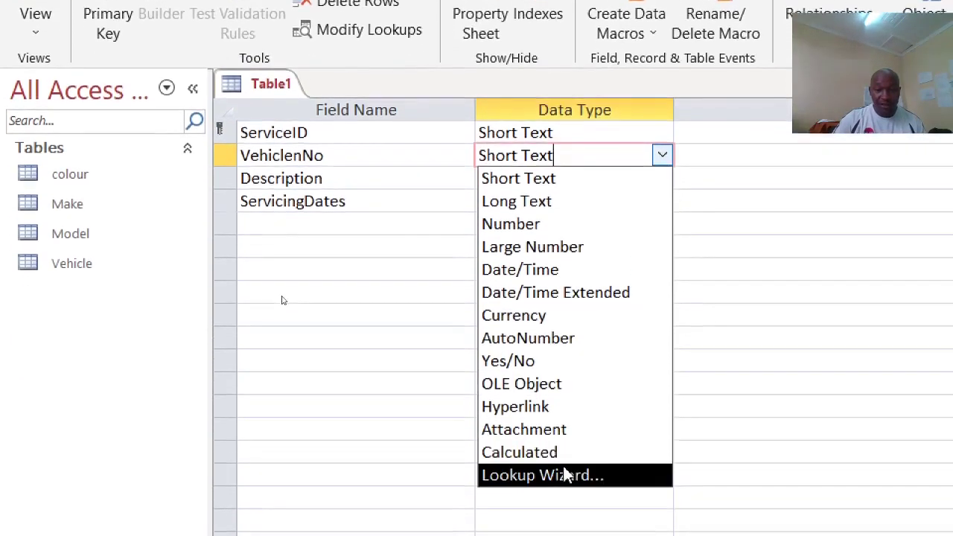
Step: Make VehiclenNo a lookup of VehicleID from the Vehicle table, sorted by VehicleID
{"action": "left_click", "coordinate": [565, 488]}
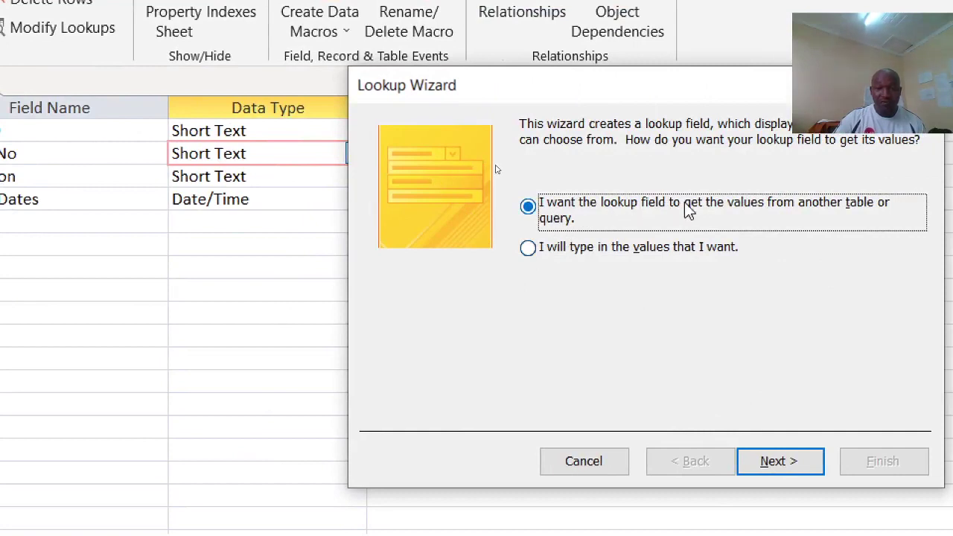
{"action": "left_click", "coordinate": [740, 458]}
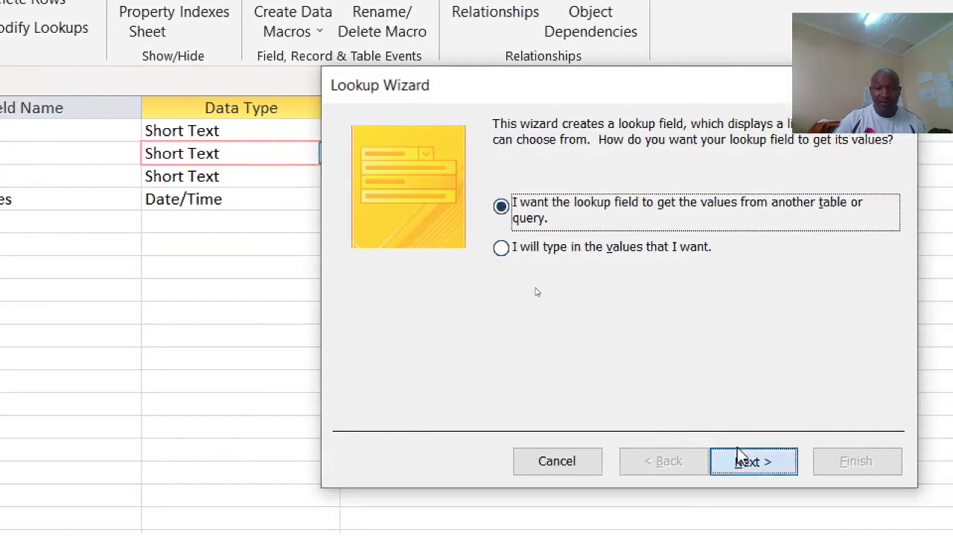
{"action": "left_click", "coordinate": [544, 225]}
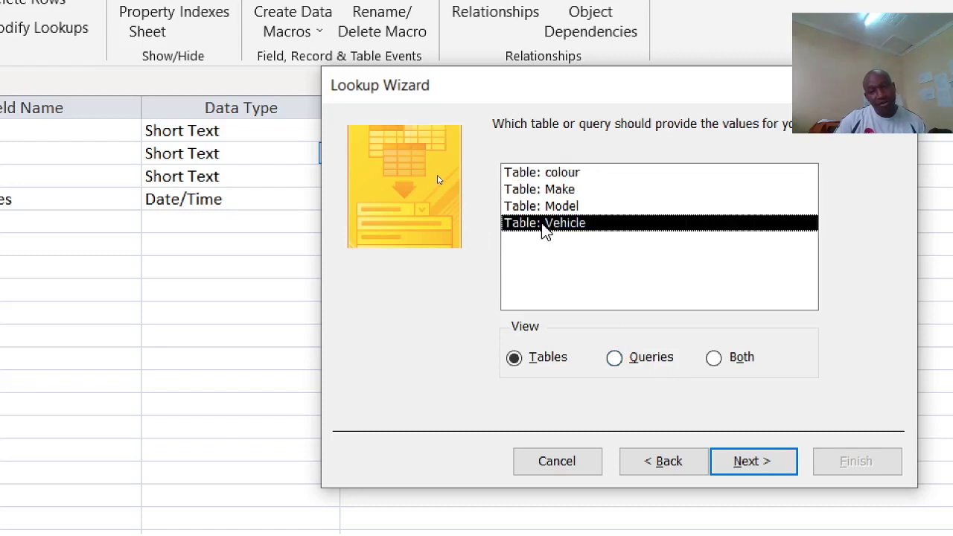
{"action": "left_click", "coordinate": [730, 461]}
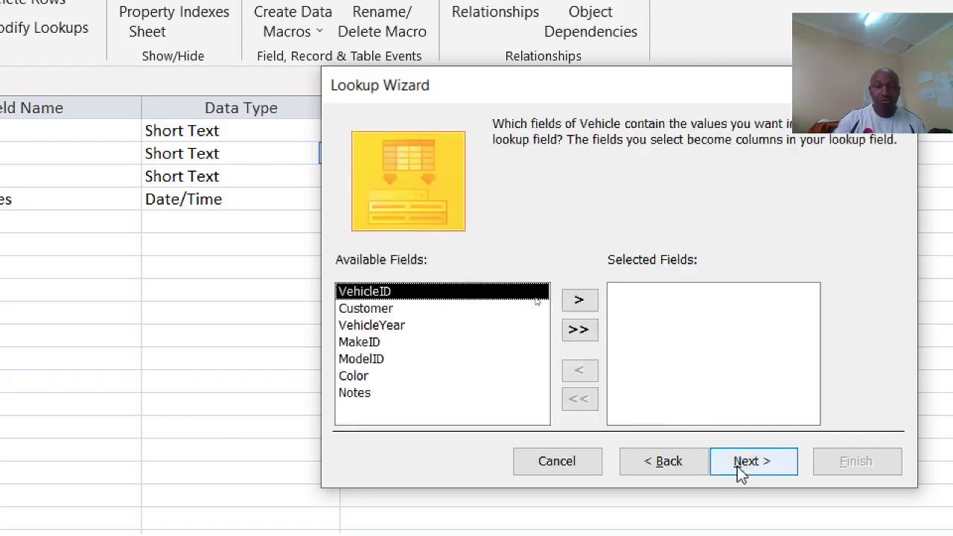
{"action": "left_click", "coordinate": [591, 301]}
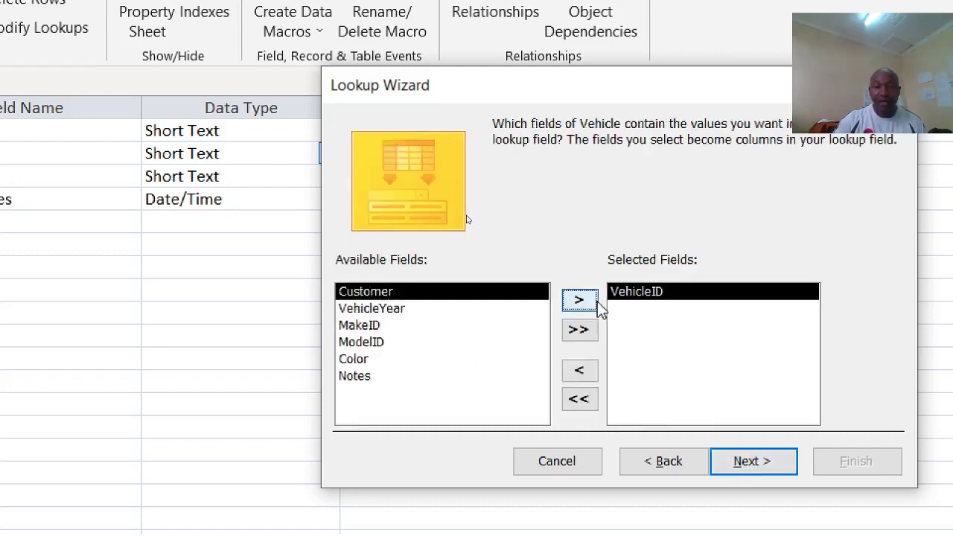
{"action": "left_click", "coordinate": [733, 461]}
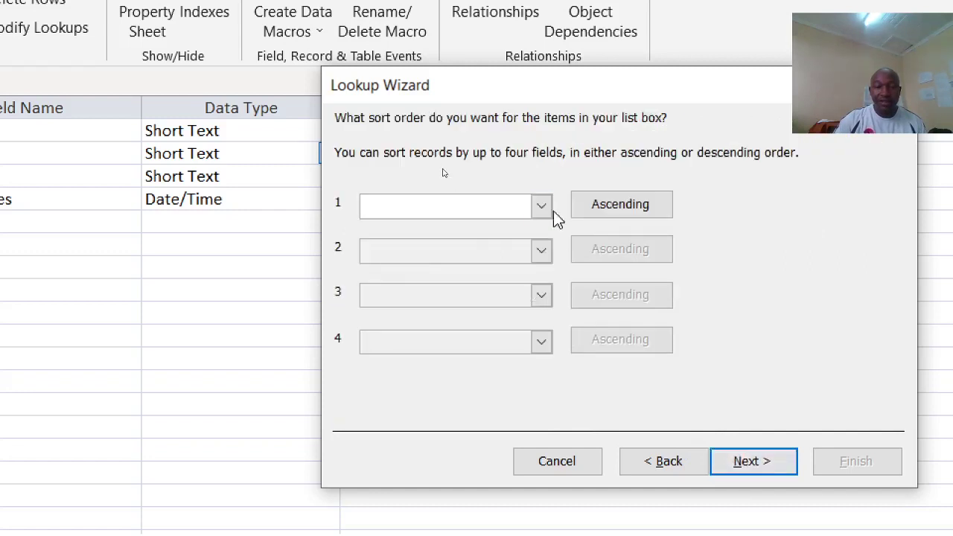
{"action": "left_click", "coordinate": [548, 209]}
{"action": "left_click", "coordinate": [417, 247]}
{"action": "left_click", "coordinate": [737, 458]}
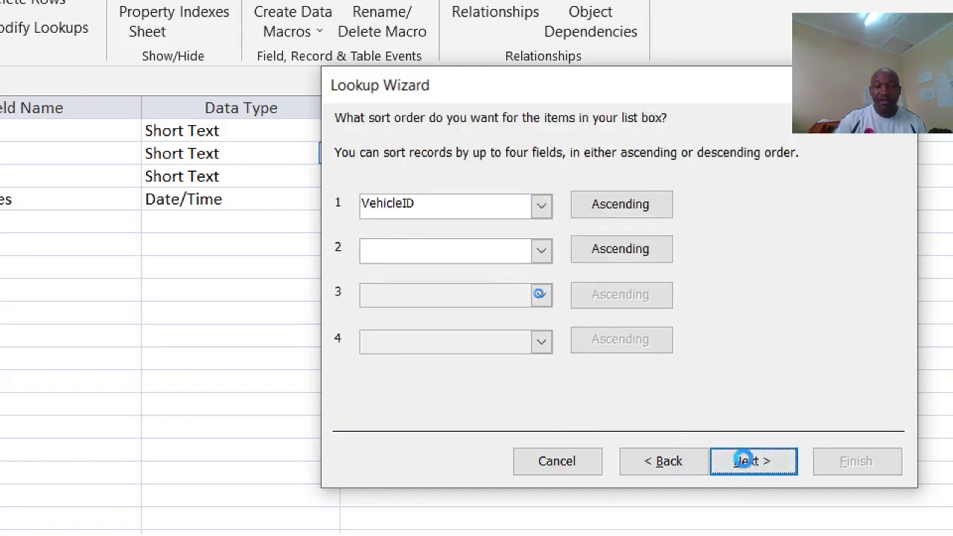
{"action": "left_click", "coordinate": [770, 462]}
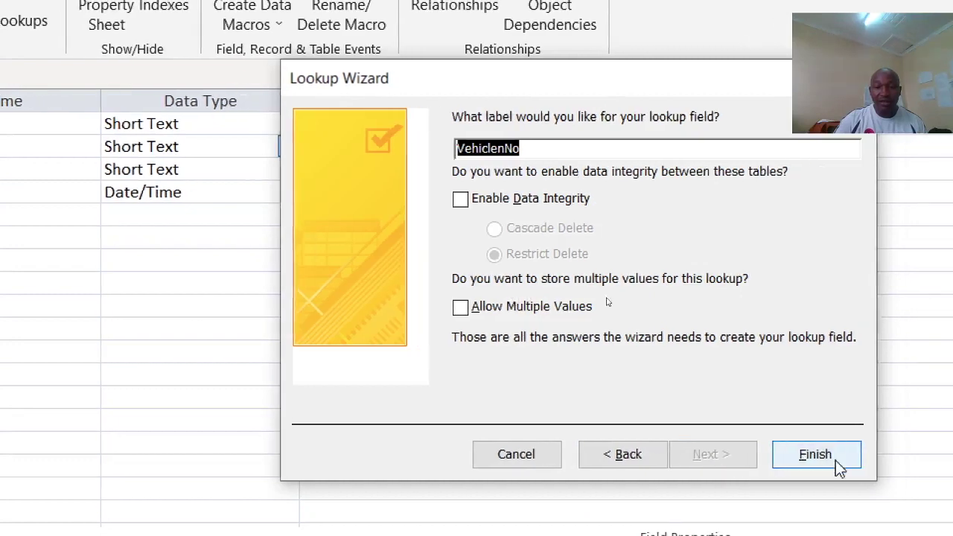
{"action": "left_click", "coordinate": [827, 457]}
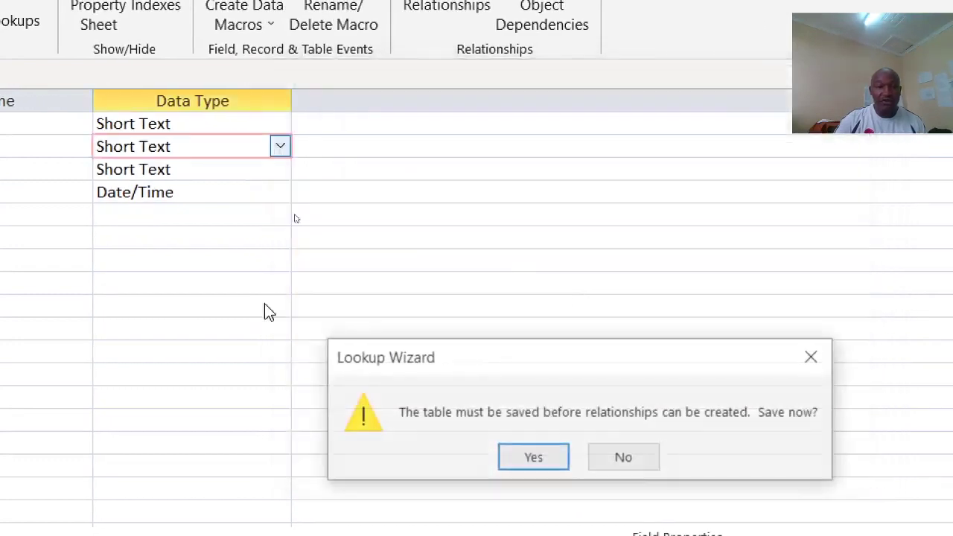
Step: Save the new table as 'servicing'
{"action": "left_click", "coordinate": [569, 444]}
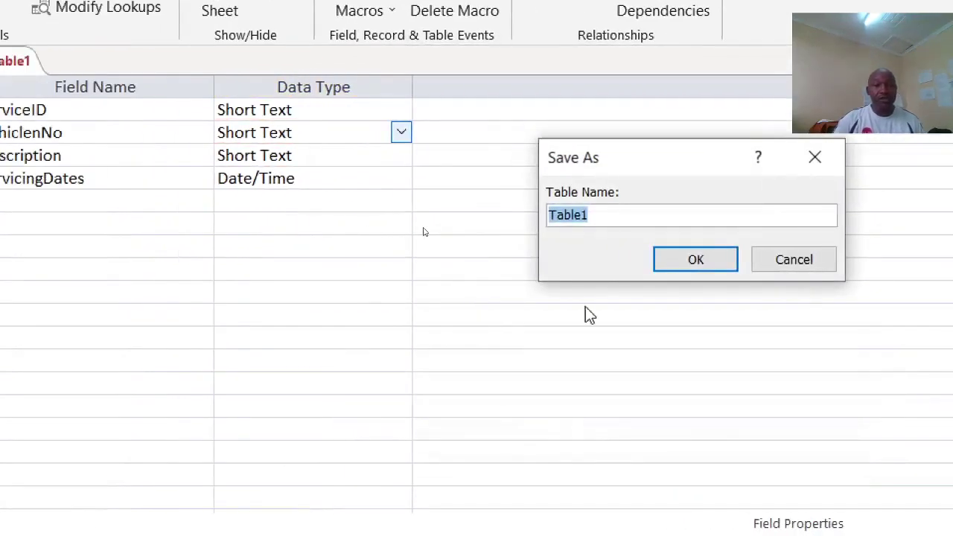
{"action": "type", "text": "ser"}
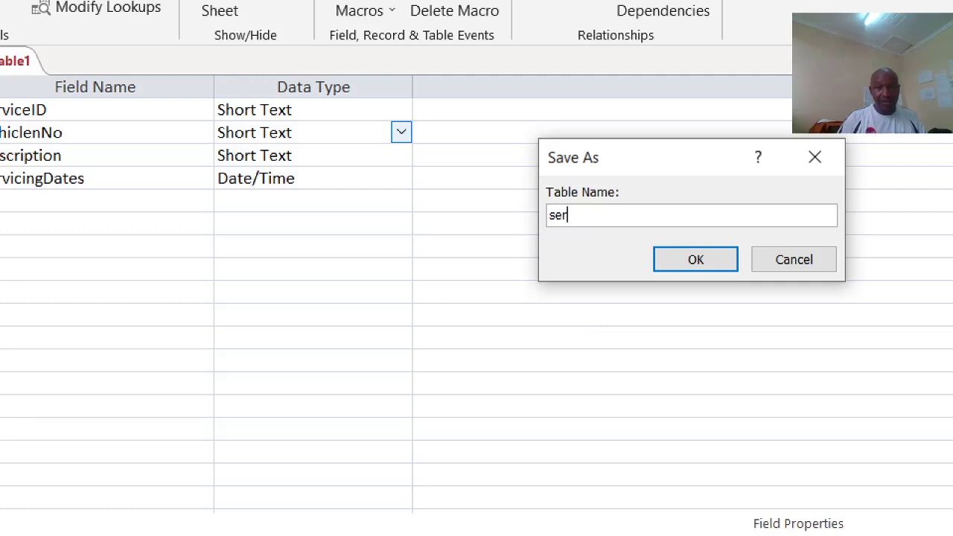
{"action": "type", "text": "vici"}
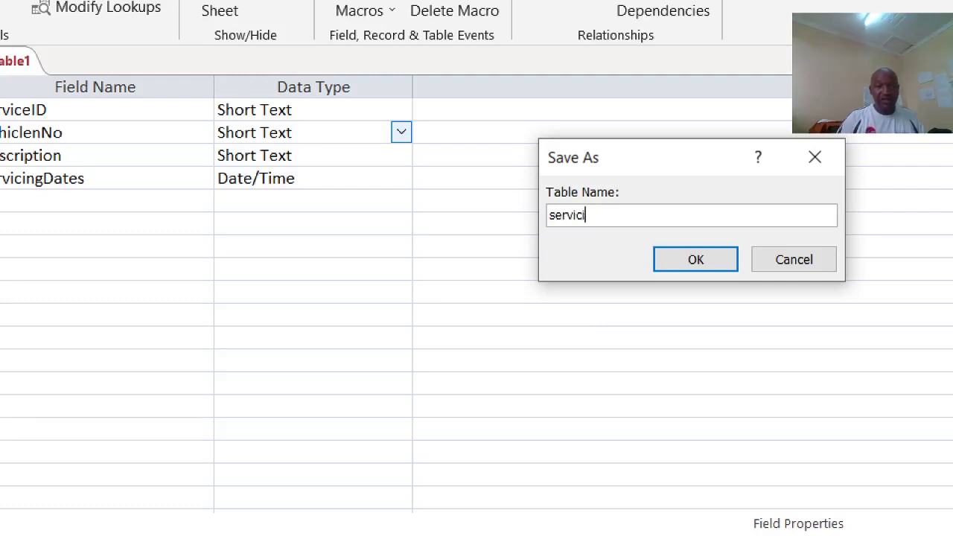
{"action": "type", "text": "gn"}
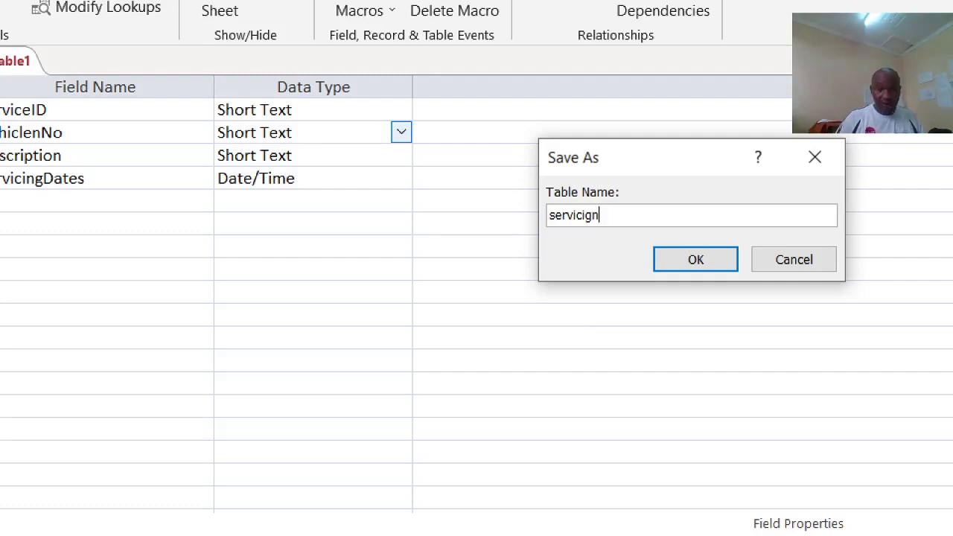
{"action": "type", "text": "g"}
{"action": "key", "text": "BackSpace"}
{"action": "key", "text": "BackSpace"}
{"action": "type", "text": "ng"}
{"action": "key", "text": "Return"}
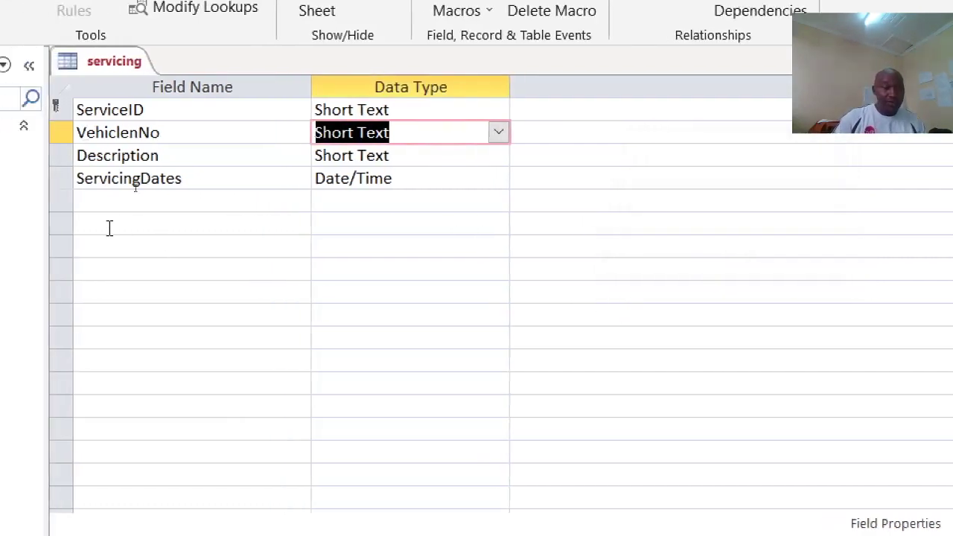
Step: Add Mileage and Cost as Short Text fields to the servicing table
{"action": "left_click", "coordinate": [135, 195]}
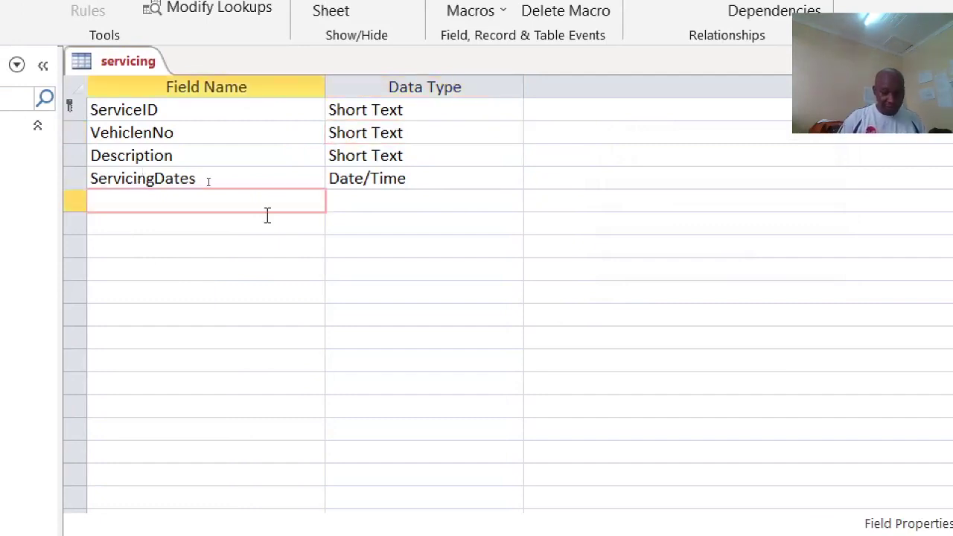
{"action": "type", "text": "Miea"}
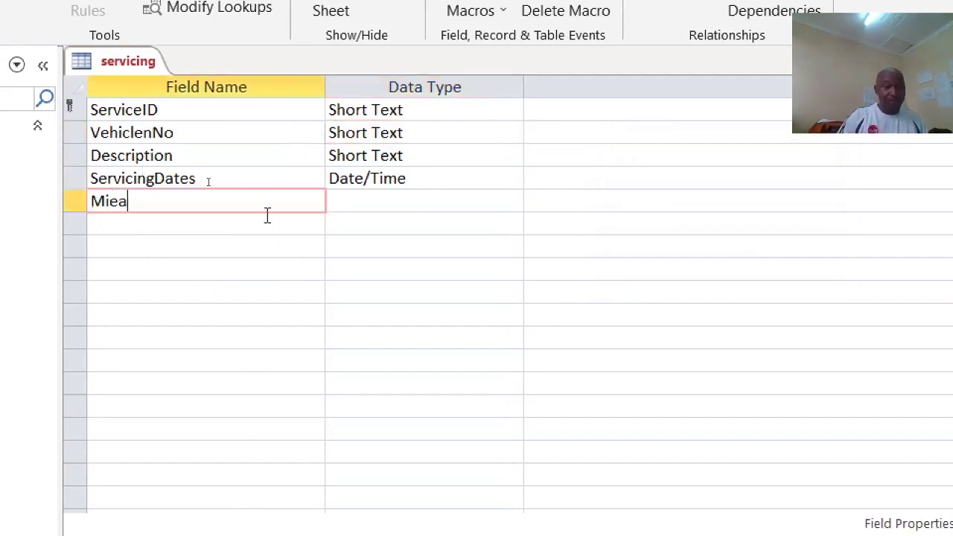
{"action": "key", "text": "BackSpace"}
{"action": "key", "text": "BackSpace"}
{"action": "type", "text": "leage"}
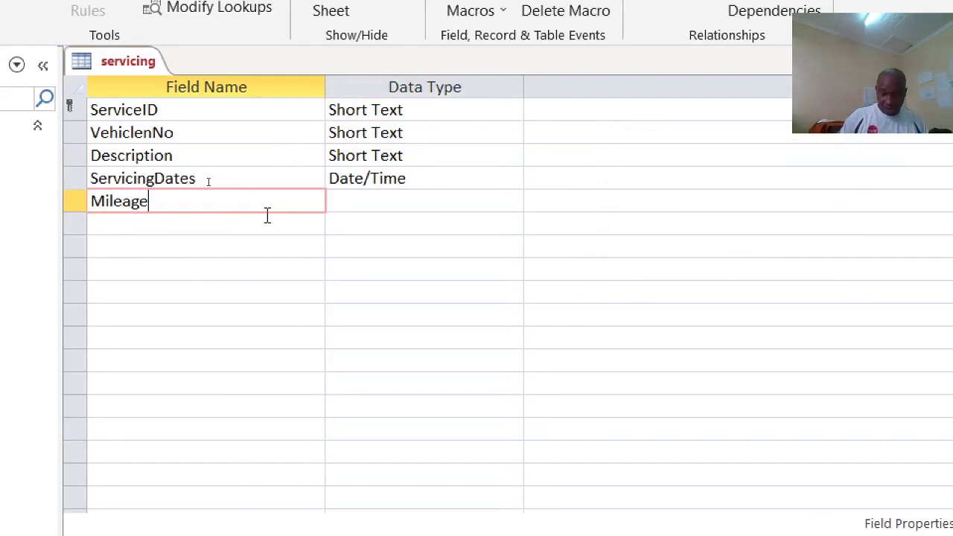
{"action": "left_click", "coordinate": [268, 215]}
{"action": "type", "text": "C"}
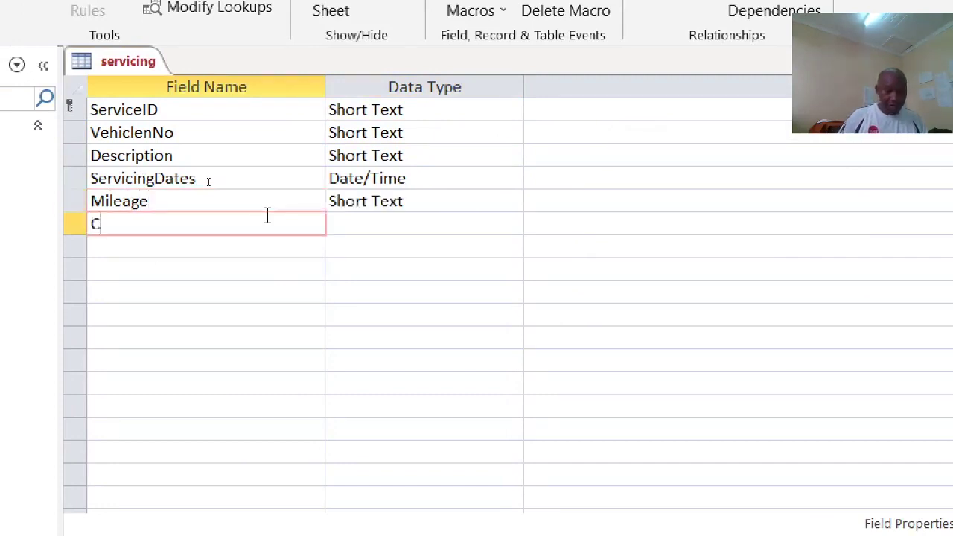
{"action": "type", "text": "osst"}
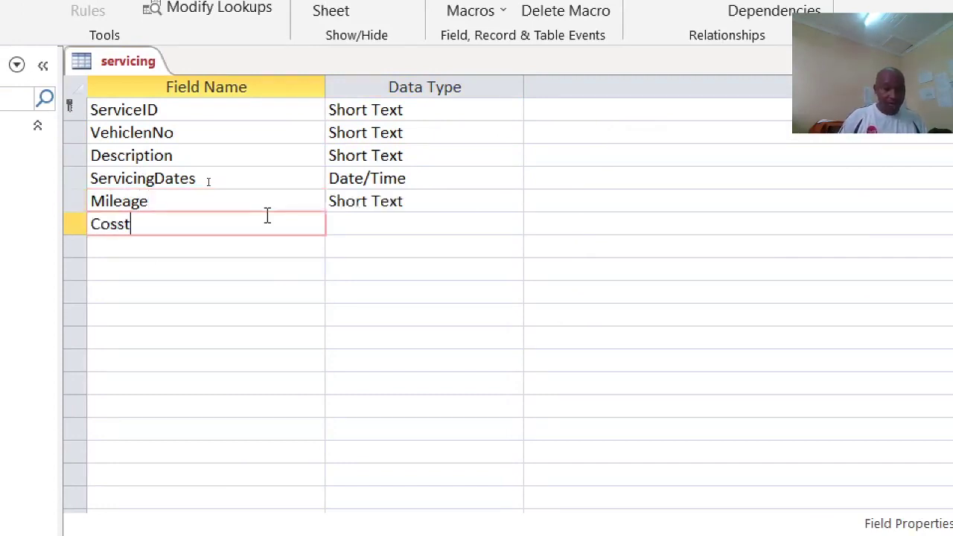
{"action": "key", "text": "Down"}
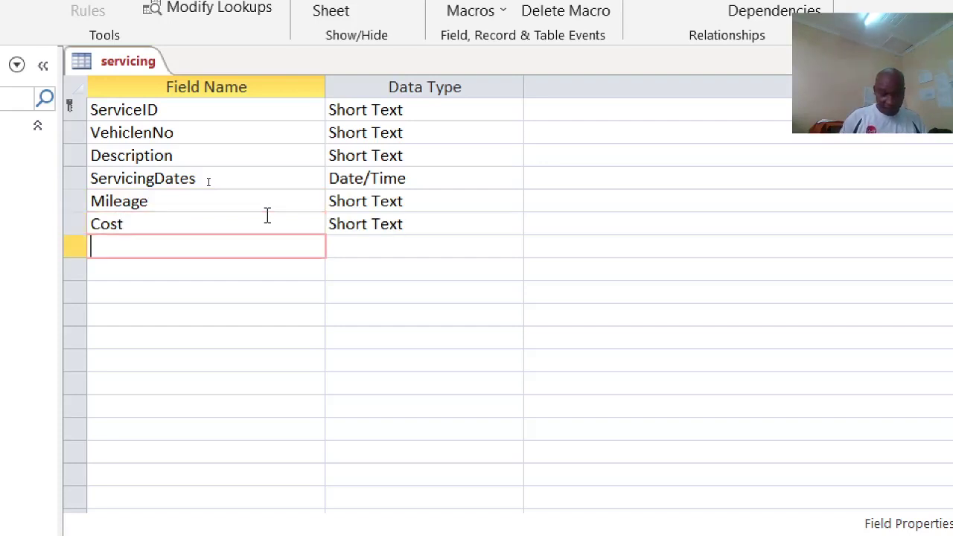
Step: Add a Long Text Notes field and save the servicing table
{"action": "type", "text": "N"}
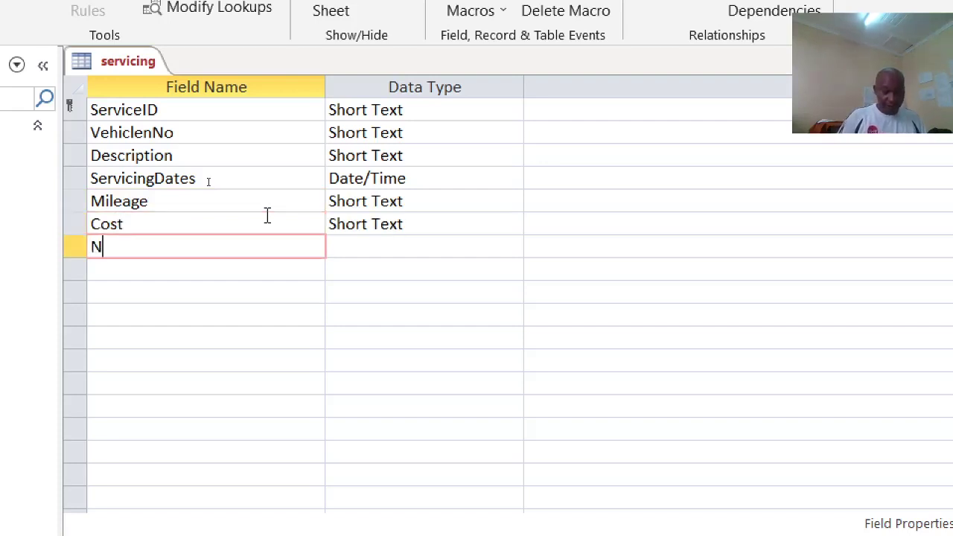
{"action": "type", "text": "otes"}
{"action": "left_click", "coordinate": [396, 246]}
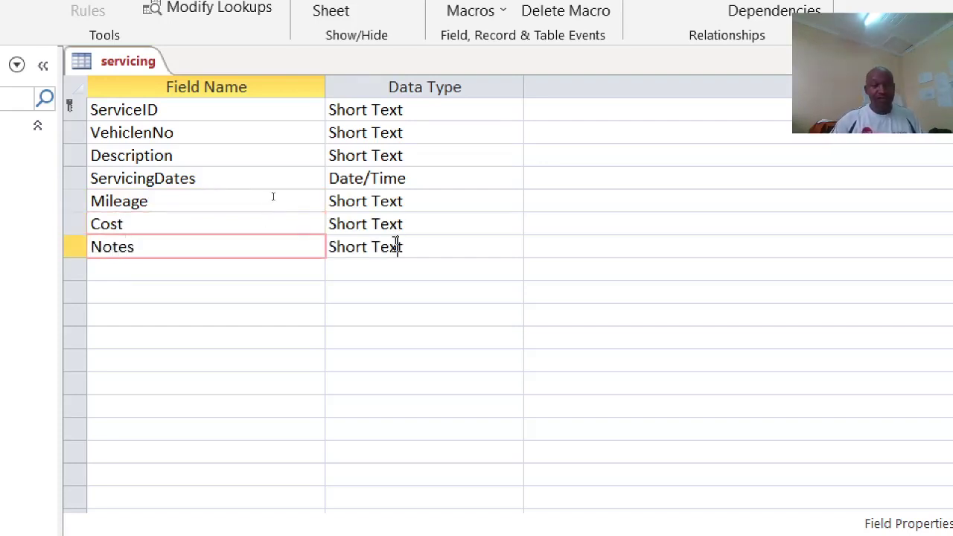
{"action": "left_click", "coordinate": [513, 246]}
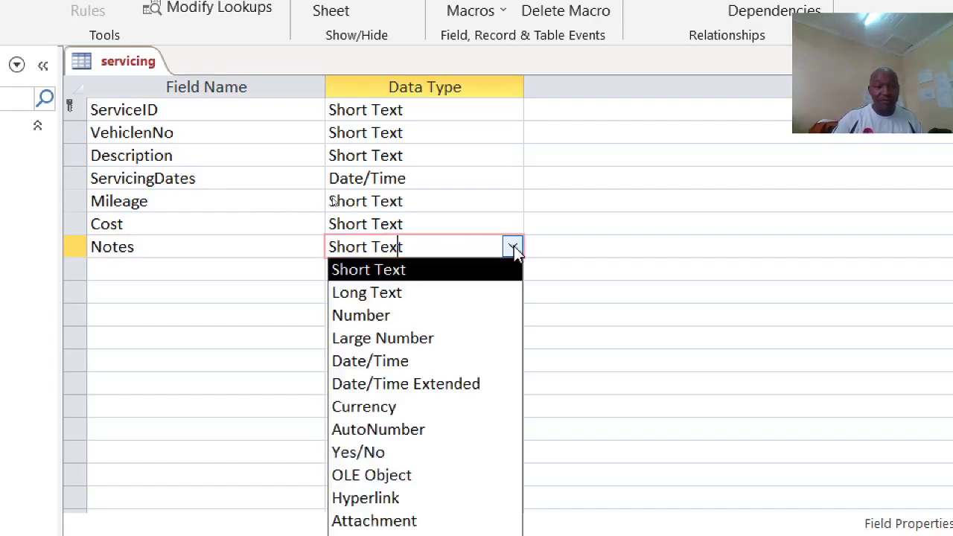
{"action": "left_click", "coordinate": [439, 291]}
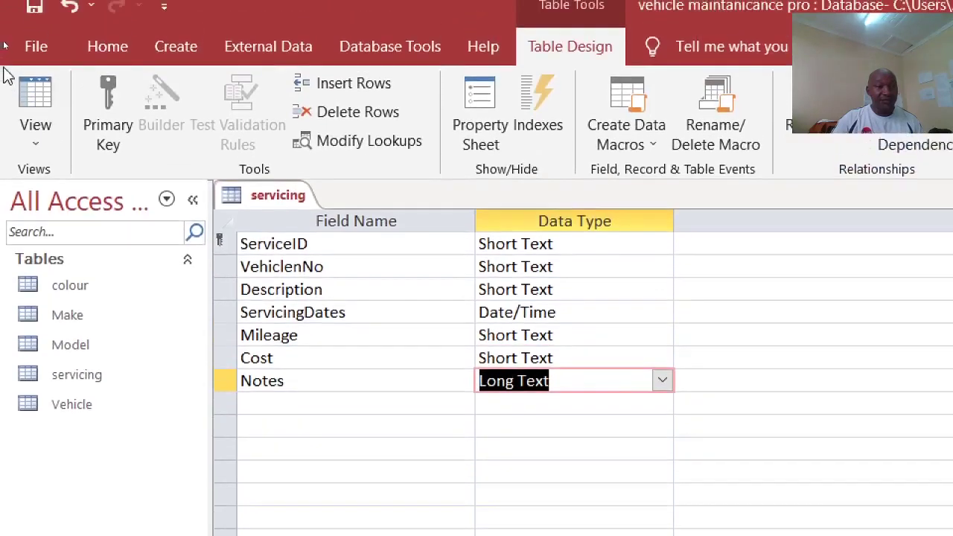
{"action": "key", "text": "ctrl+s"}
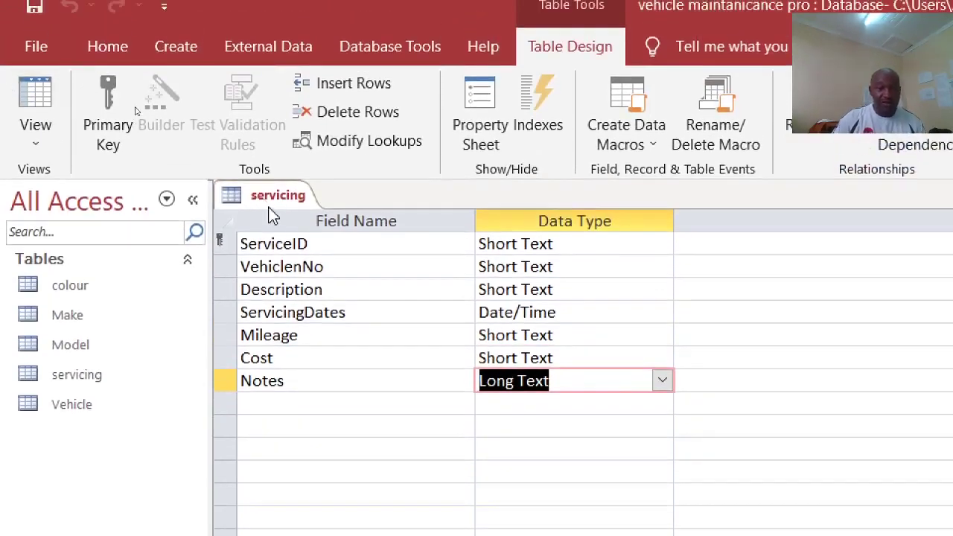
{"action": "right_click", "coordinate": [272, 195]}
{"action": "left_click", "coordinate": [327, 235]}
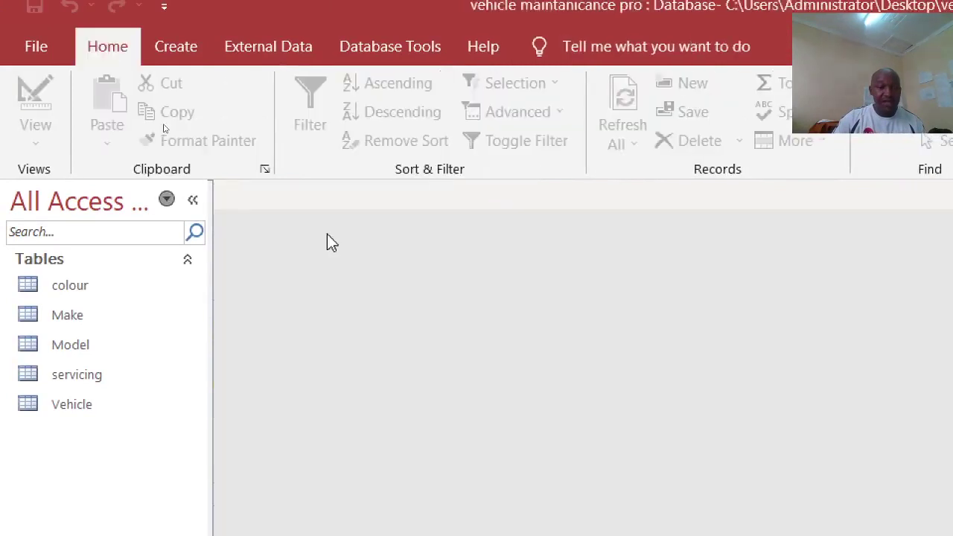
{"action": "left_click", "coordinate": [83, 402]}
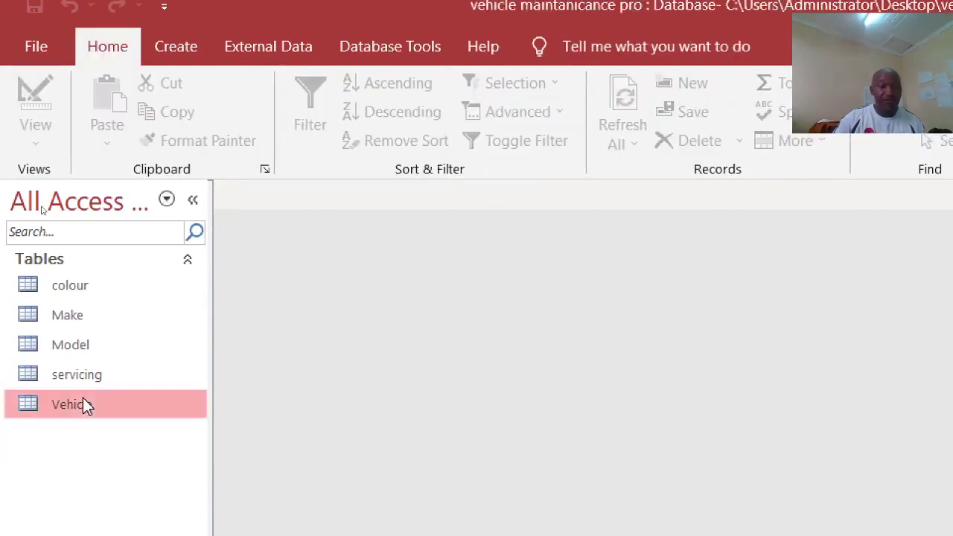
{"action": "double_click", "coordinate": [84, 400]}
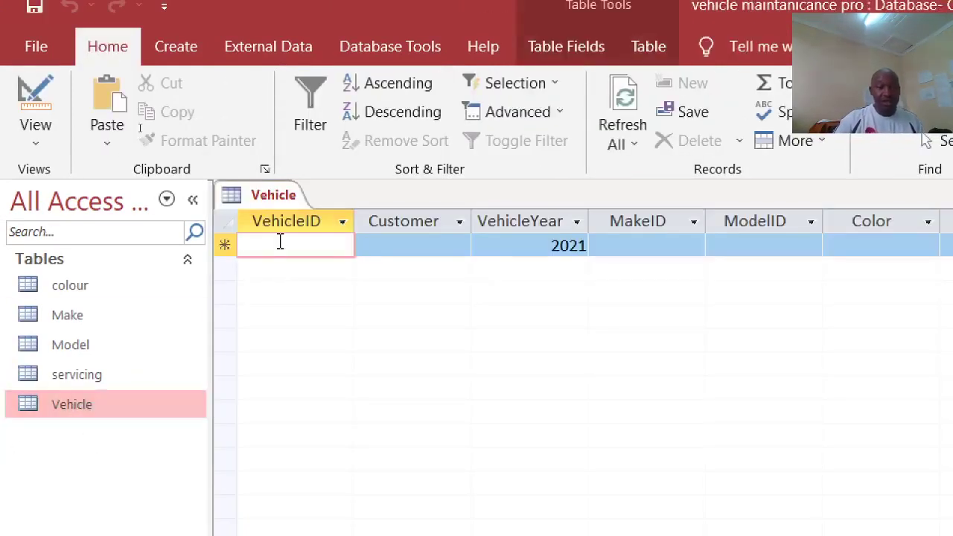
{"action": "type", "text": "KB"}
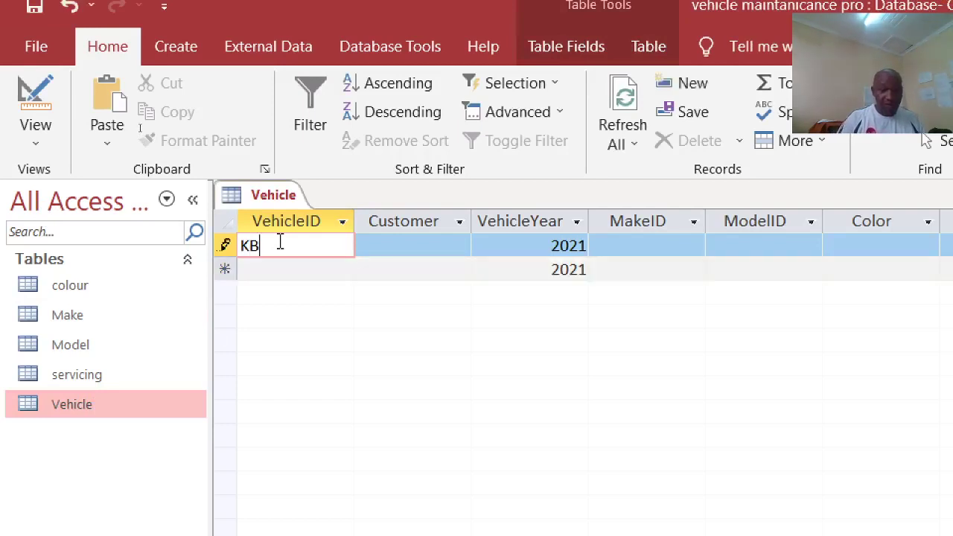
{"action": "type", "text": "C 101"}
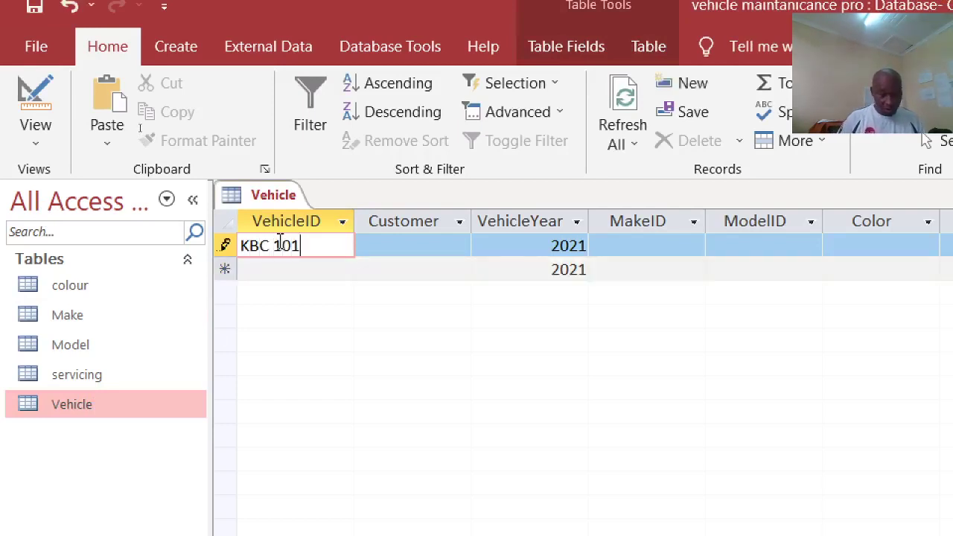
{"action": "type", "text": "H"}
{"action": "key", "text": "Down"}
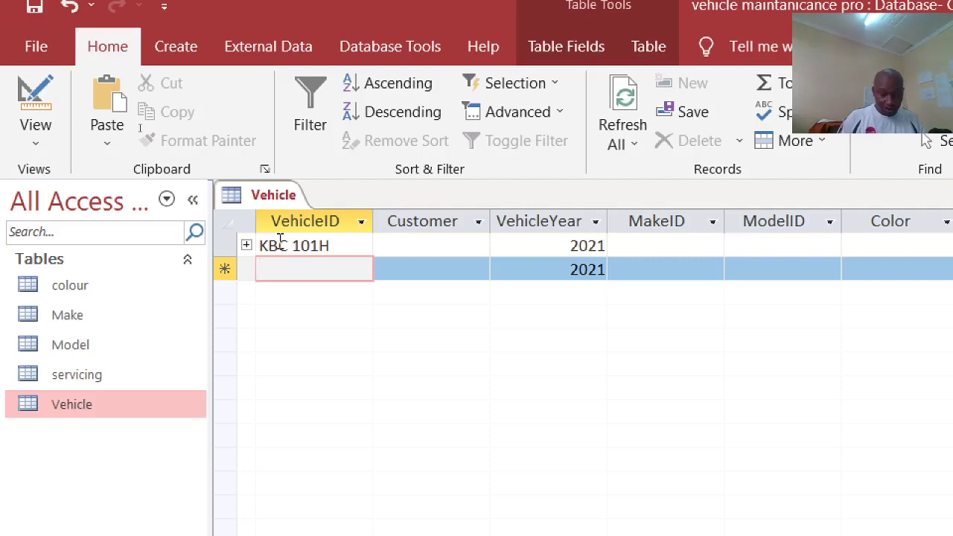
{"action": "type", "text": "KBB 899K"}
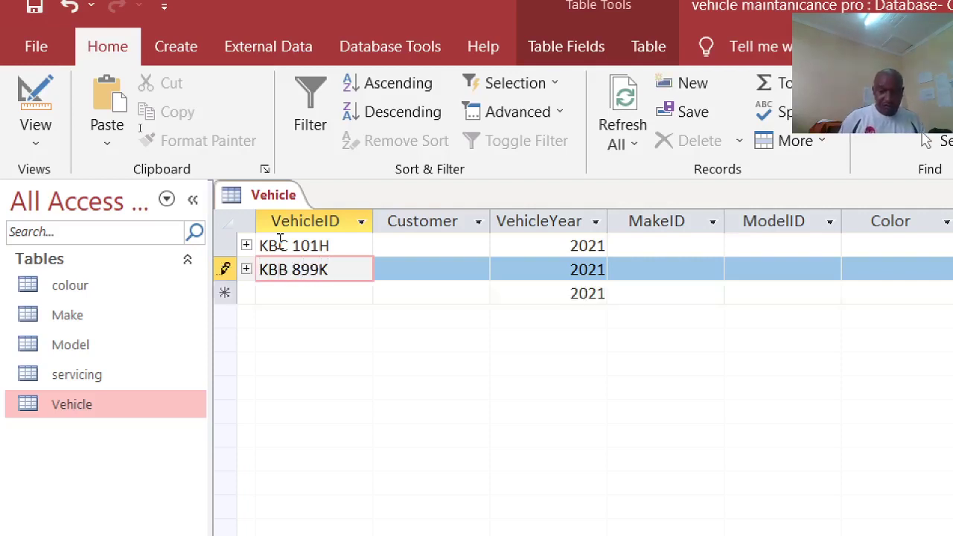
{"action": "key", "text": "Down"}
{"action": "type", "text": "KCA "}
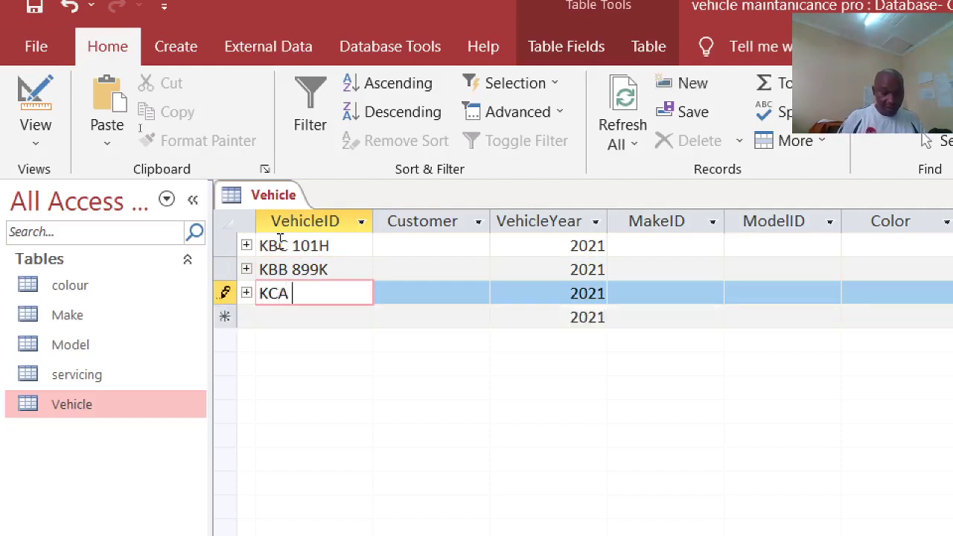
{"action": "type", "text": "788"}
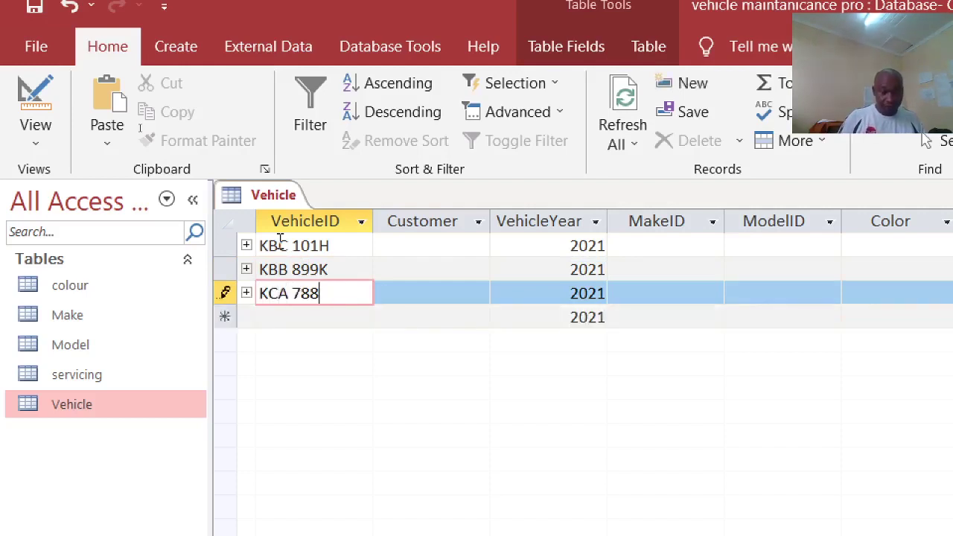
Step: Fill in a customer name for each of the three vehicles
{"action": "left_click", "coordinate": [400, 247]}
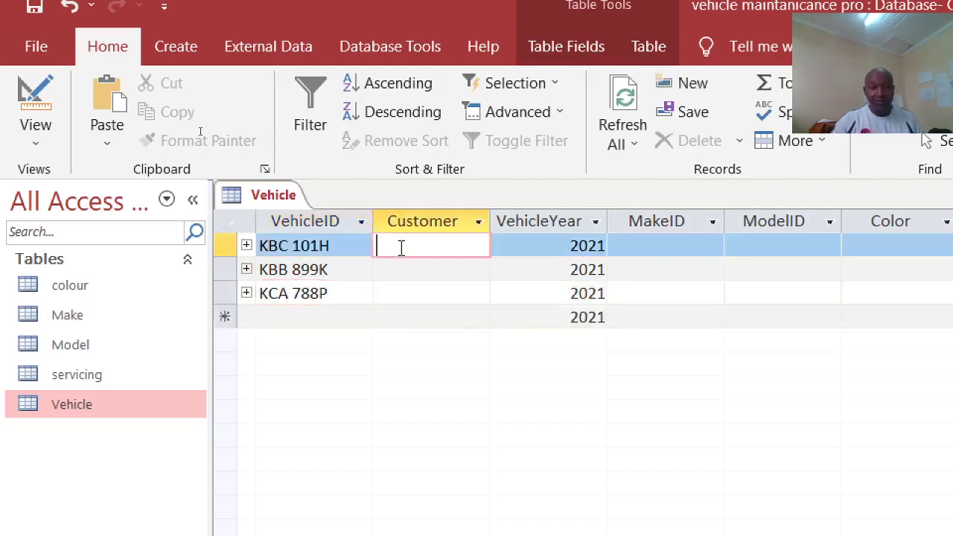
{"action": "type", "text": "FAITH"}
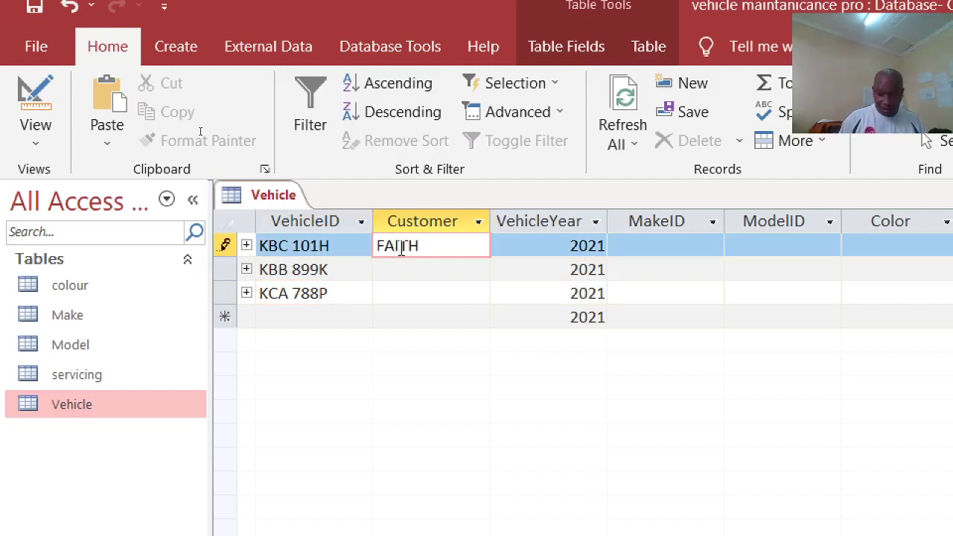
{"action": "key", "text": "Down"}
{"action": "type", "text": "JACOB"}
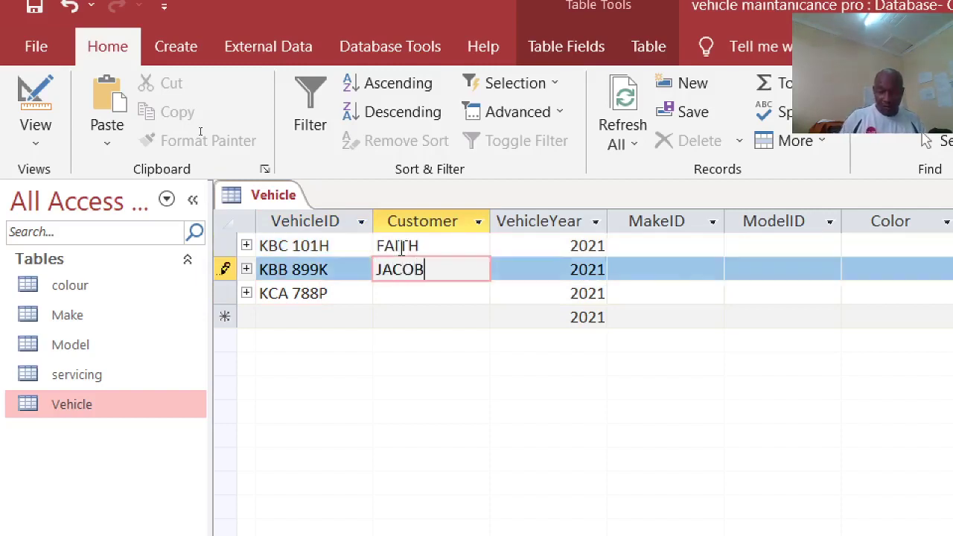
{"action": "key", "text": "Down"}
{"action": "type", "text": "MARTIN"}
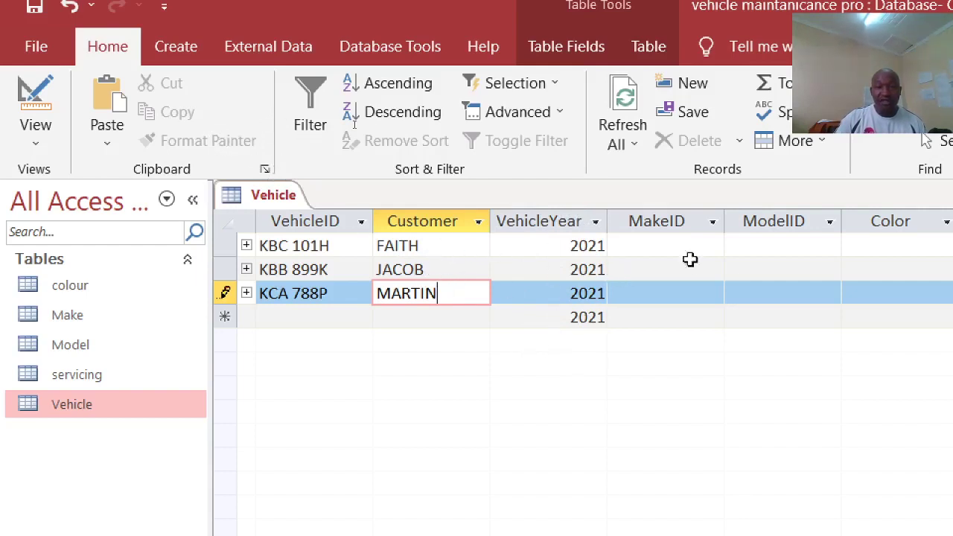
Step: Enter year 2000 for KBC 101H and dismiss the validation rejection message
{"action": "double_click", "coordinate": [560, 248]}
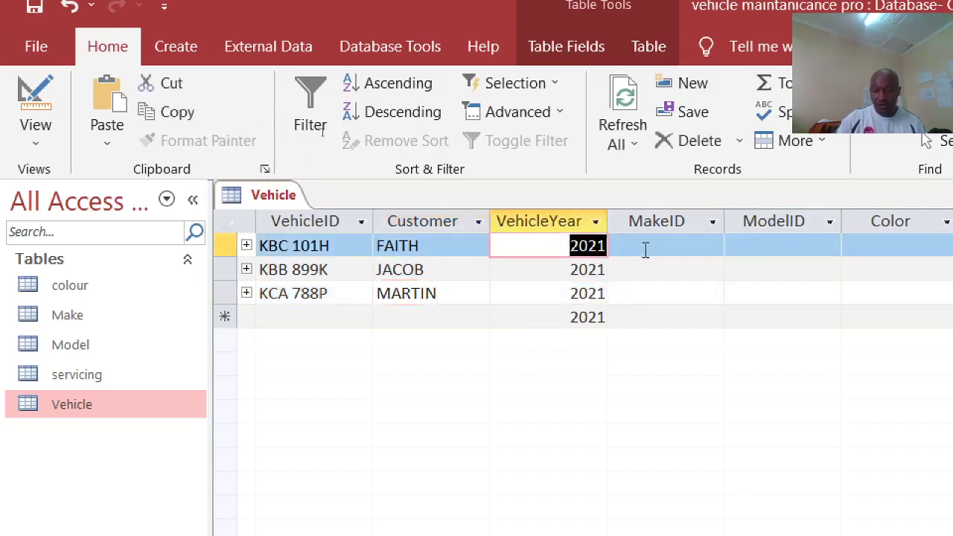
{"action": "type", "text": "2000"}
{"action": "left_click", "coordinate": [646, 249]}
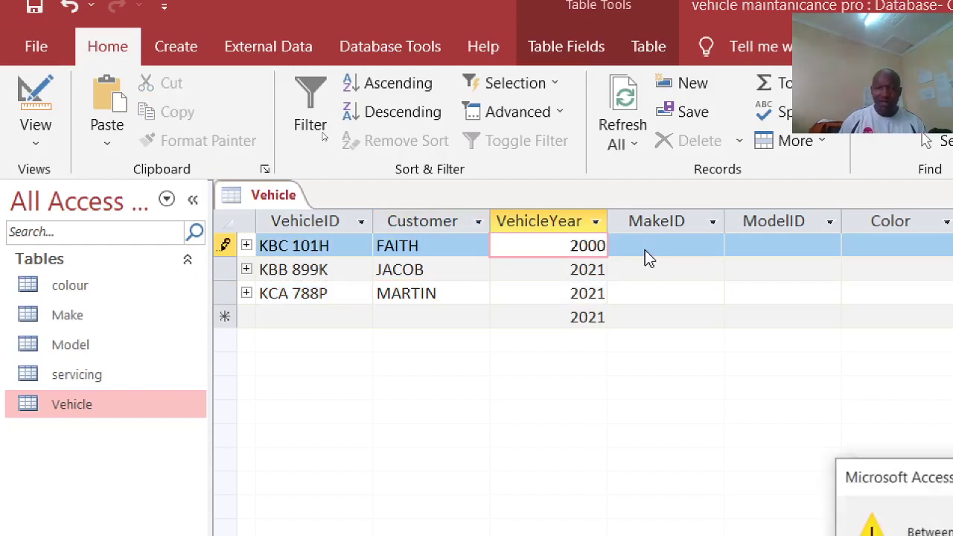
{"action": "left_click_drag", "start_coordinate": [771, 452], "coordinate": [680, 165]}
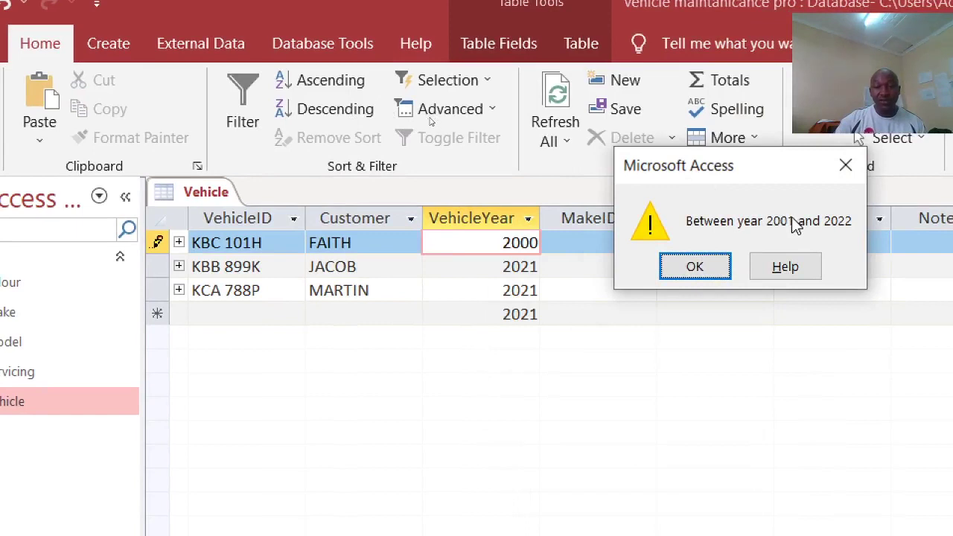
{"action": "left_click", "coordinate": [695, 266]}
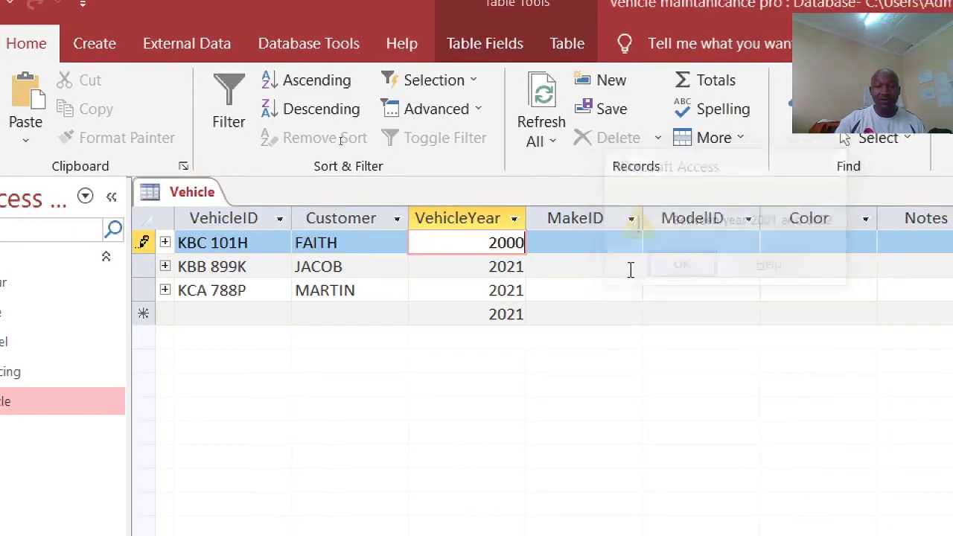
Step: Try year 2023, restore 2021 after it is rejected, and close the Vehicle table
{"action": "double_click", "coordinate": [468, 245]}
{"action": "type", "text": "2023"}
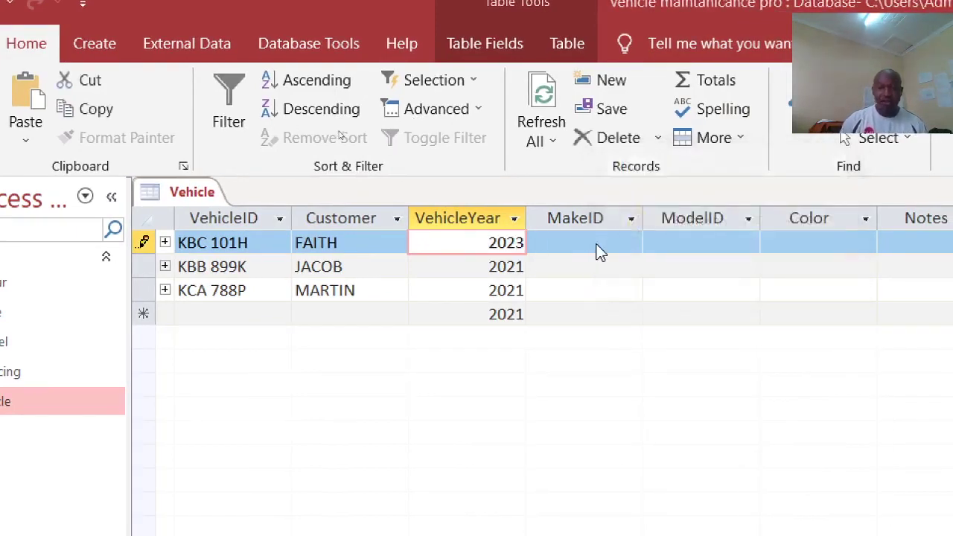
{"action": "key", "text": "Return"}
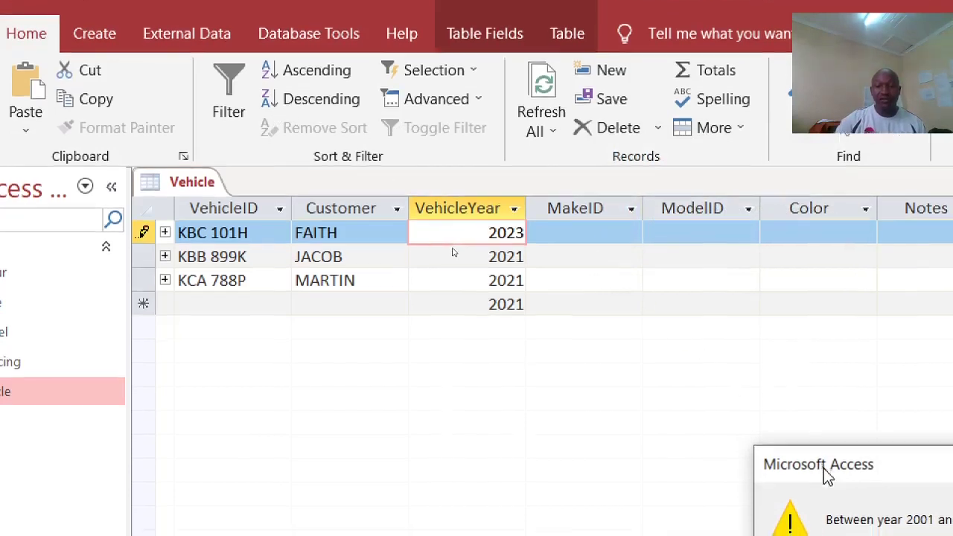
{"action": "left_click_drag", "start_coordinate": [823, 481], "coordinate": [672, 242]}
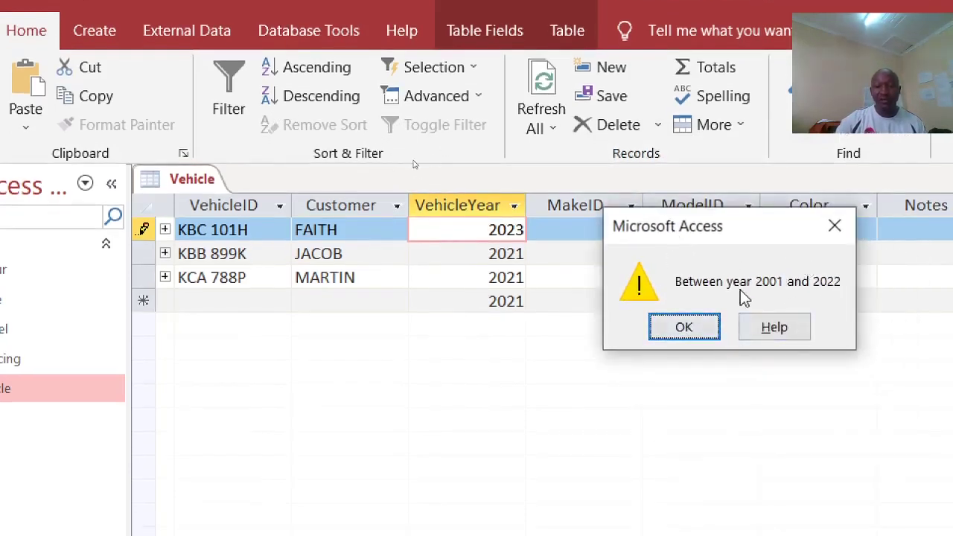
{"action": "left_click", "coordinate": [708, 330]}
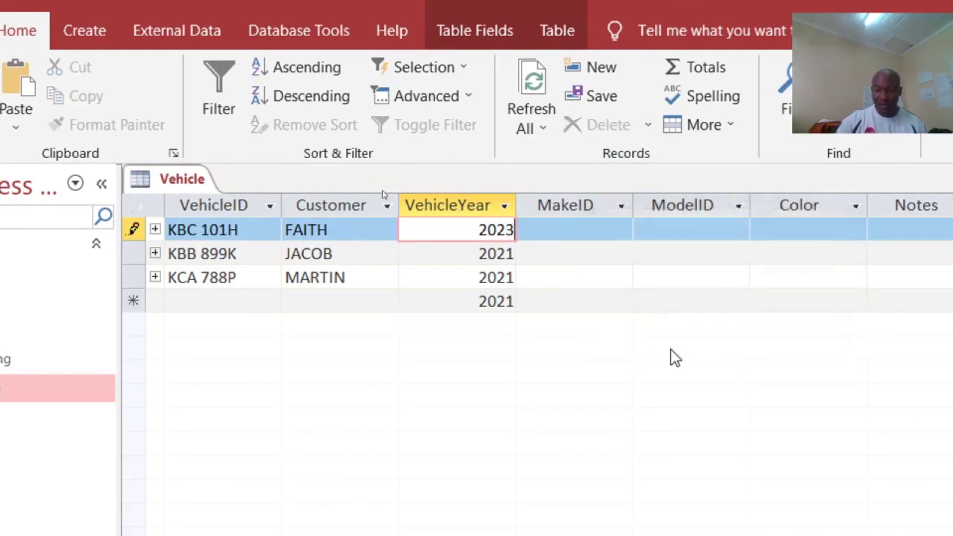
{"action": "key", "text": "BackSpace"}
{"action": "key", "text": "BackSpace"}
{"action": "type", "text": "21"}
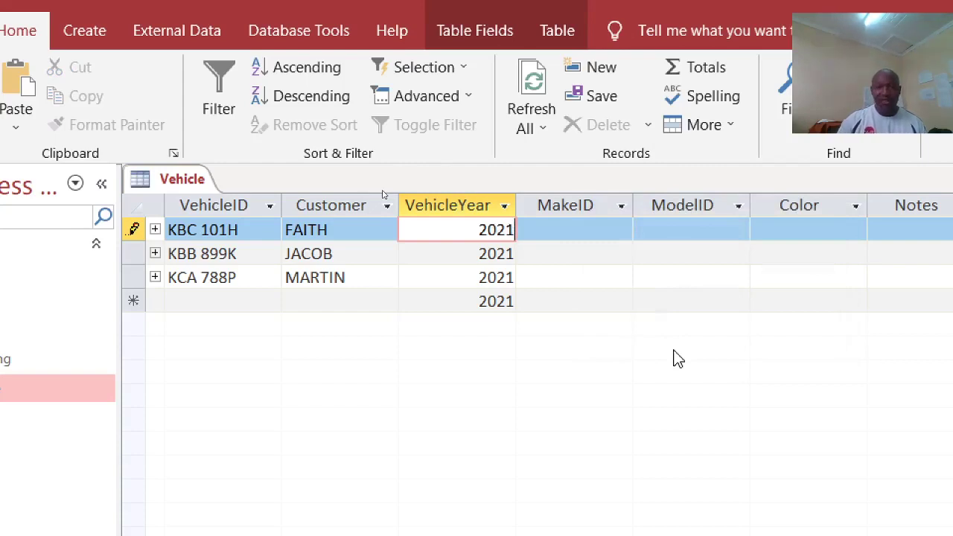
{"action": "right_click", "coordinate": [155, 186]}
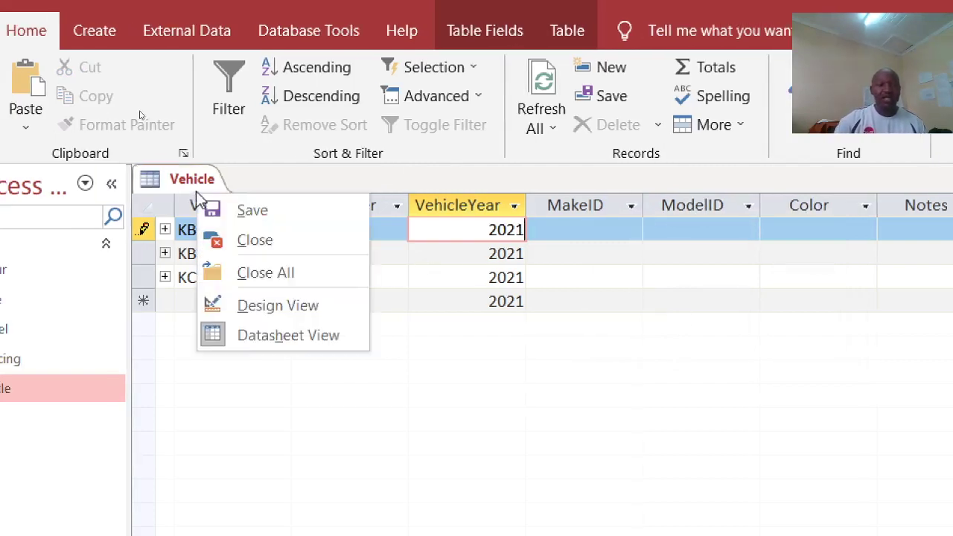
{"action": "left_click", "coordinate": [245, 240]}
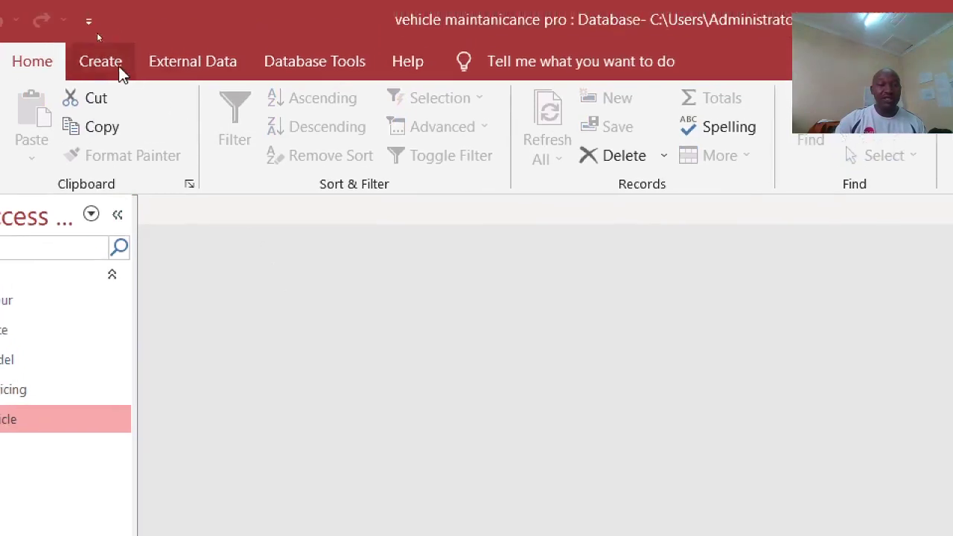
Step: Generate a quick form from the Vehicle table and keep it open by cancelling the save prompt
{"action": "left_click", "coordinate": [95, 36]}
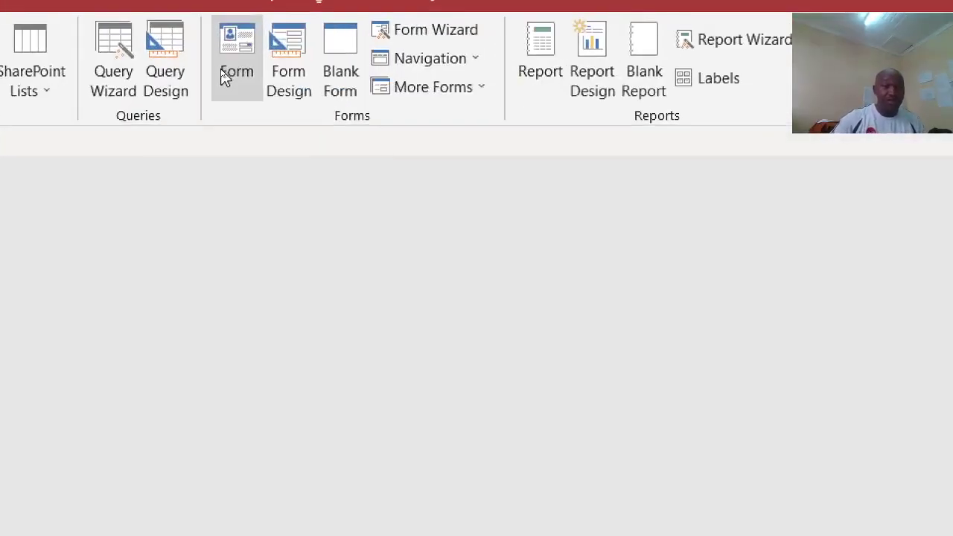
{"action": "left_click", "coordinate": [244, 56]}
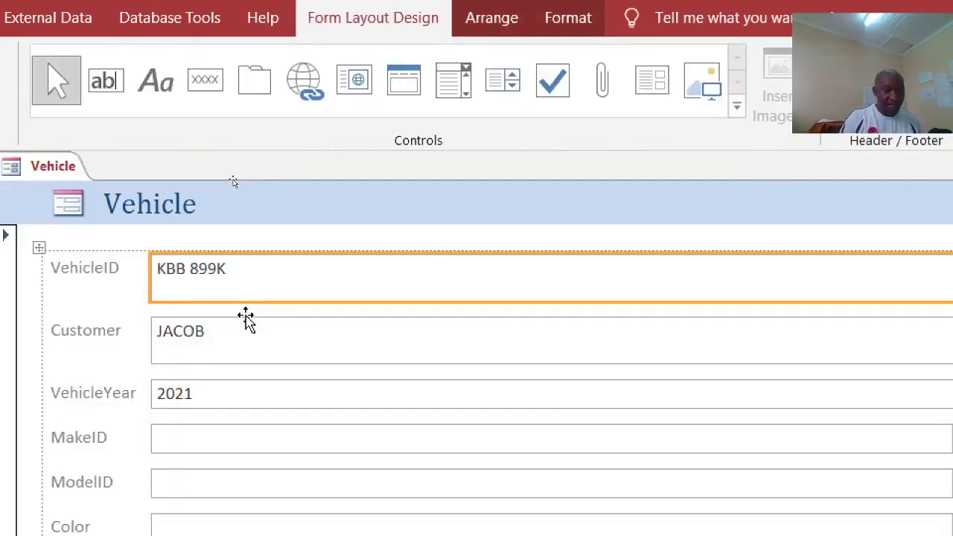
{"action": "key", "text": "ctrl+w"}
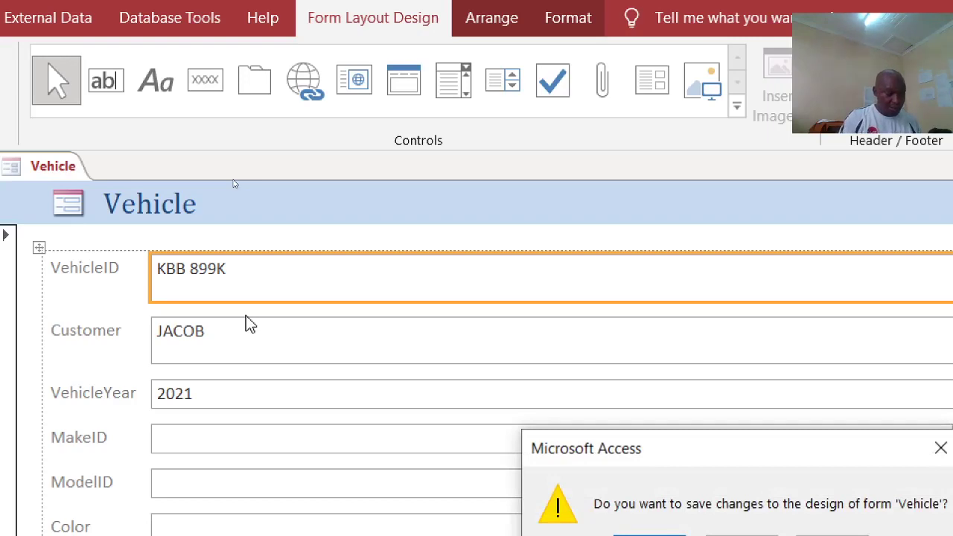
{"action": "key", "text": "Escape"}
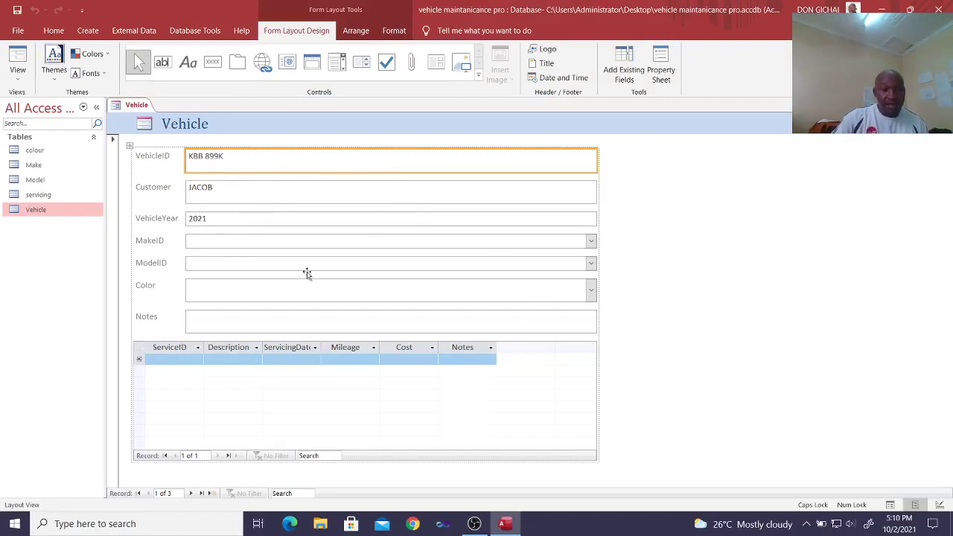
{"action": "left_click", "coordinate": [592, 244]}
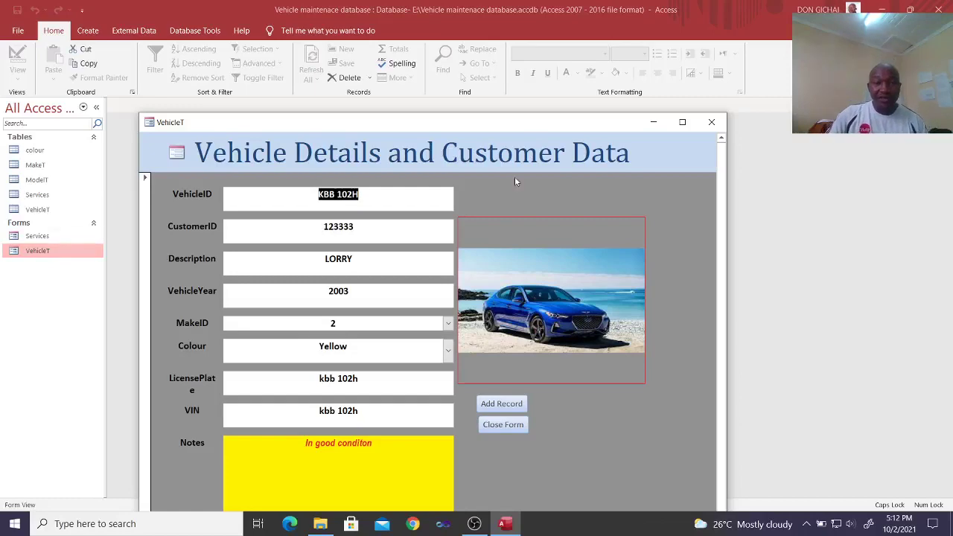
Step: Switch the VehicleT form to Design View and then back to Form view
{"action": "right_click", "coordinate": [515, 181]}
{"action": "left_click", "coordinate": [535, 215]}
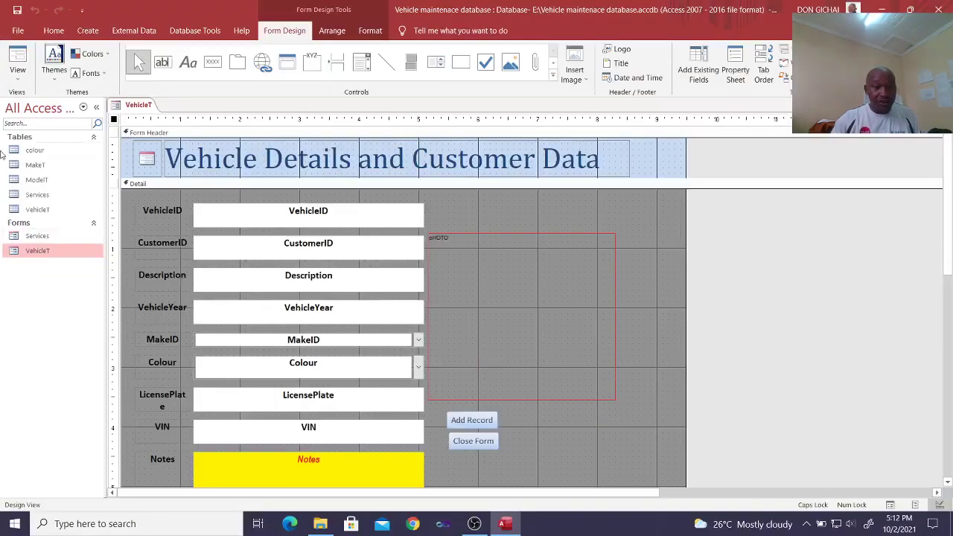
{"action": "left_click", "coordinate": [14, 63]}
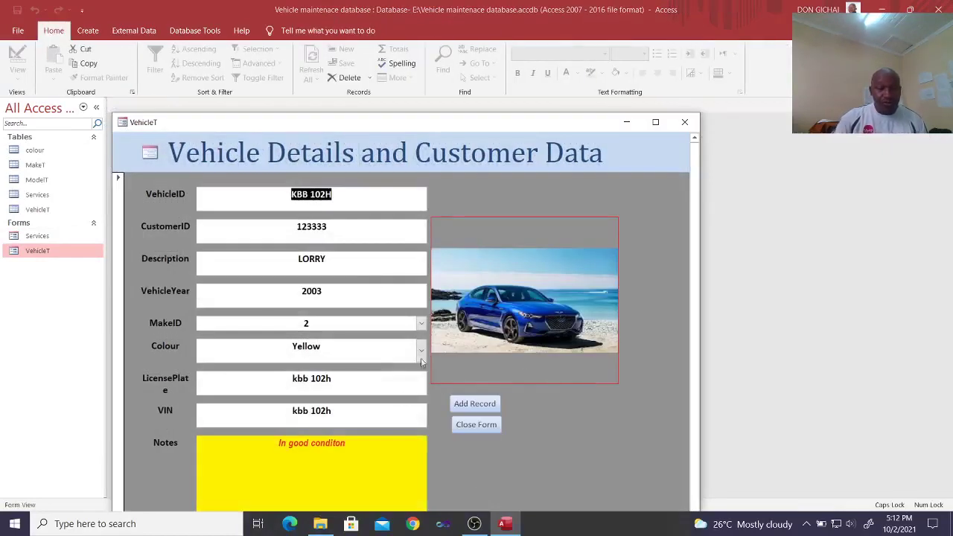
Step: Open the Services form and close the VehicleT form window
{"action": "left_click", "coordinate": [68, 237]}
{"action": "double_click", "coordinate": [68, 238]}
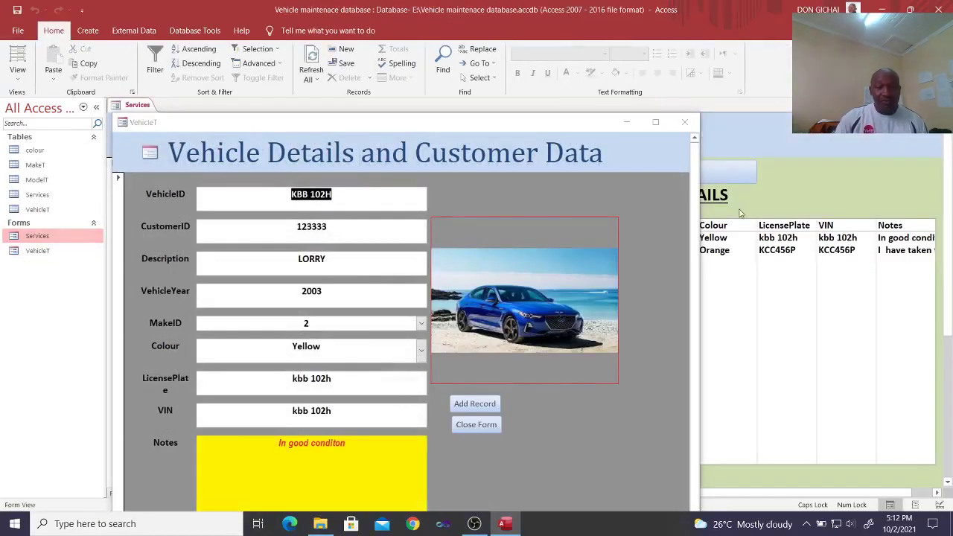
{"action": "left_click", "coordinate": [686, 125]}
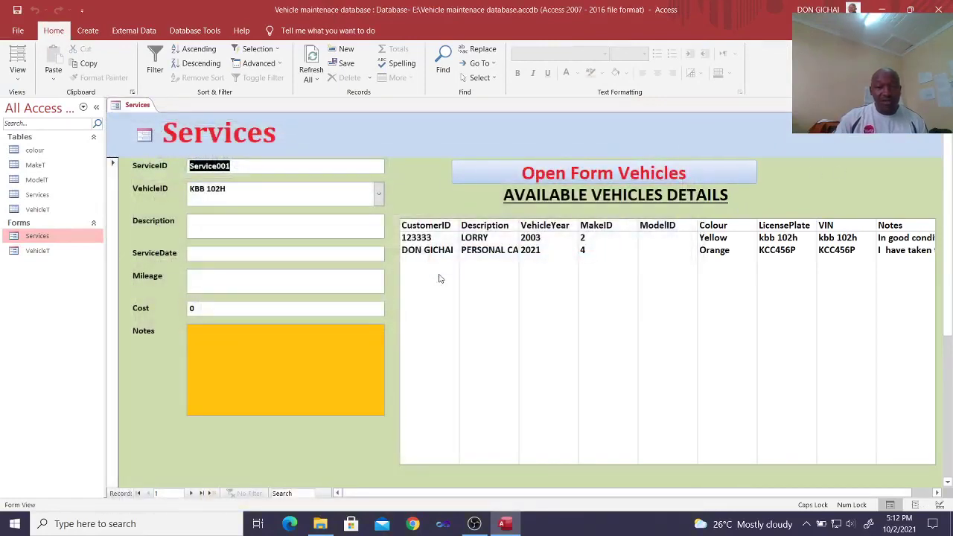